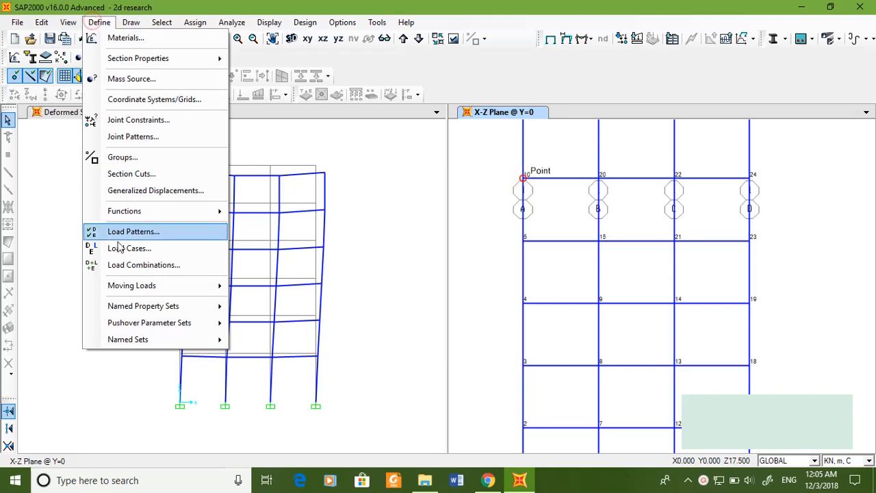
# Review the list of defined load cases and the joint numbering of the frame in the X-Z plane view
pyautogui.click(118, 248)
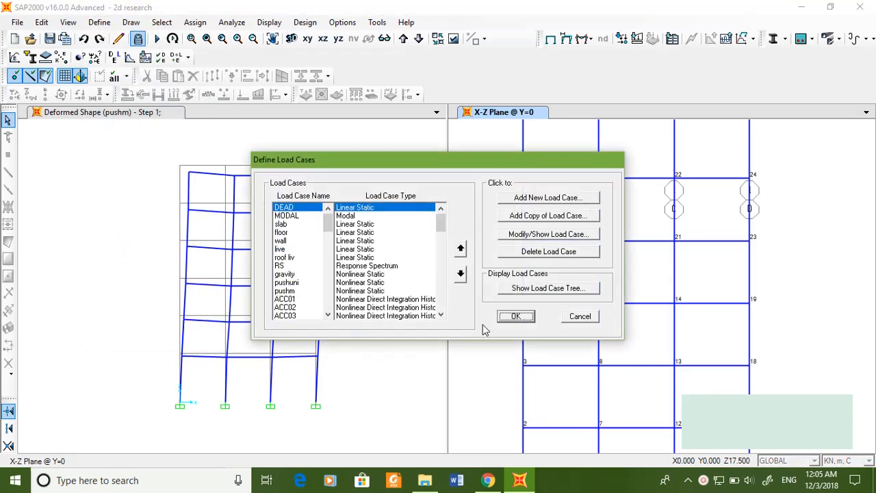
pyautogui.click(518, 319)
pyautogui.click(517, 316)
pyautogui.click(523, 313)
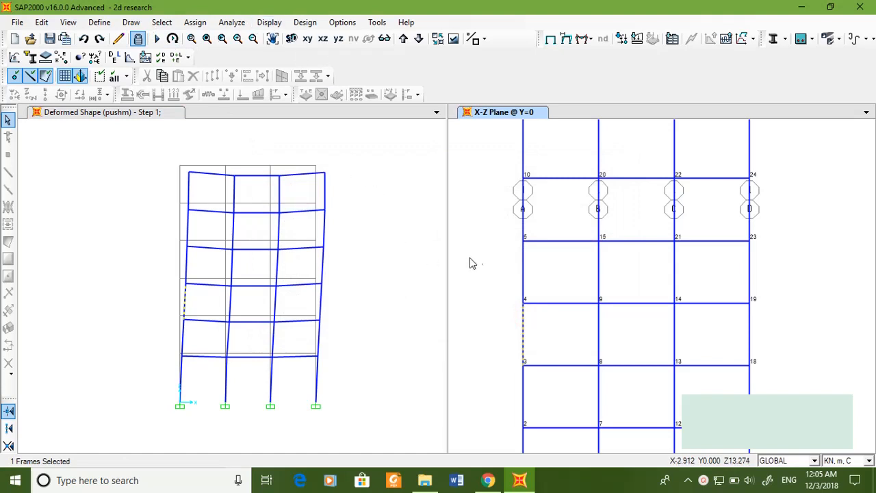
pyautogui.click(493, 286)
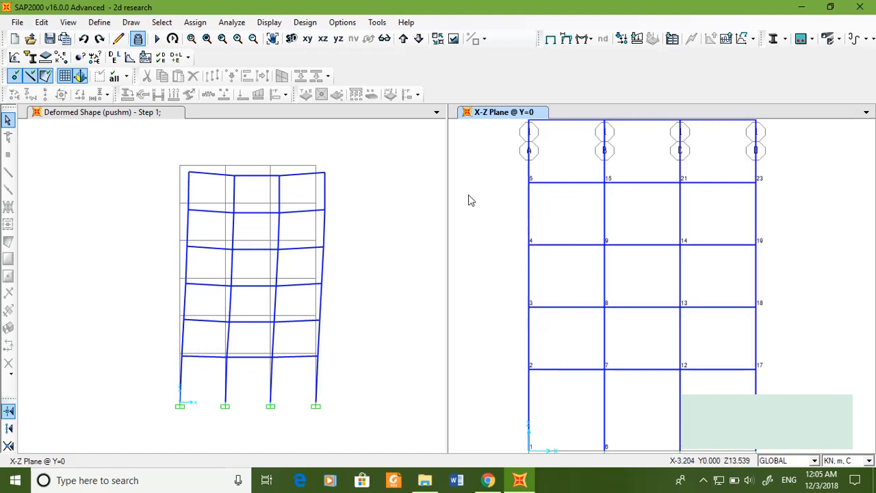
pyautogui.moveTo(484, 185); pyautogui.dragTo(496, 312, button='middle')
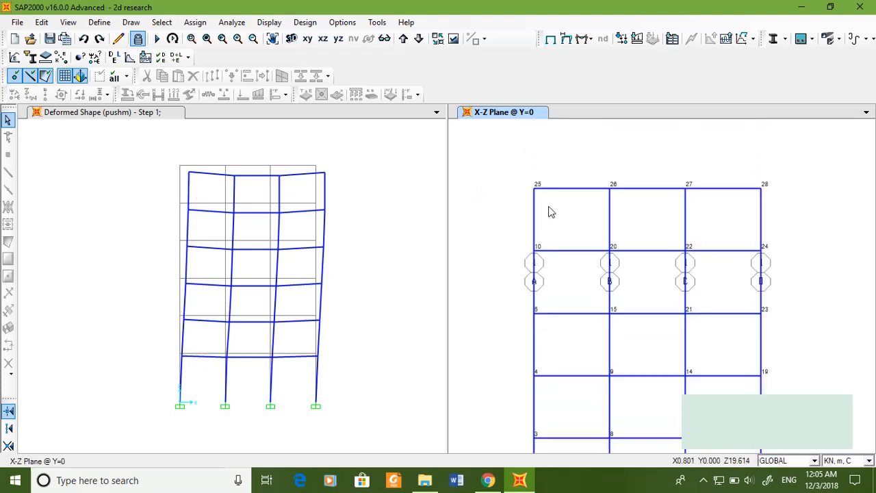
pyautogui.moveTo(478, 291); pyautogui.dragTo(471, 213, button='middle')
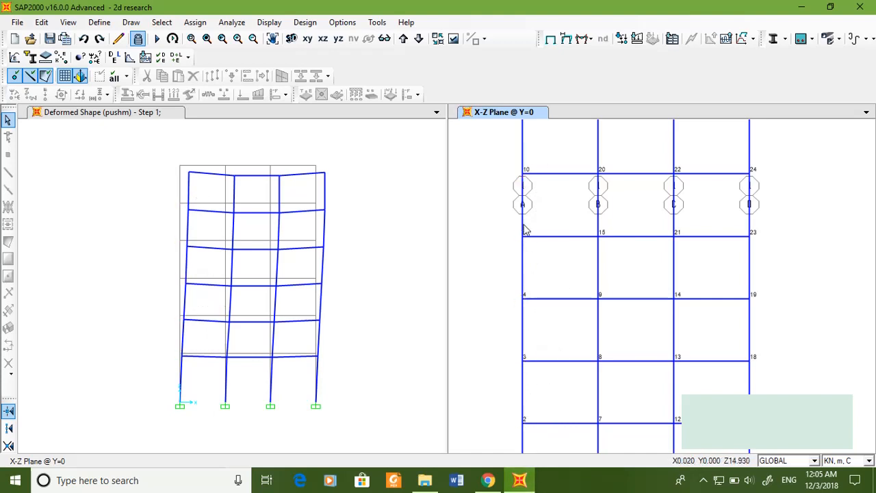
pyautogui.moveTo(501, 187); pyautogui.dragTo(507, 295, button='middle')
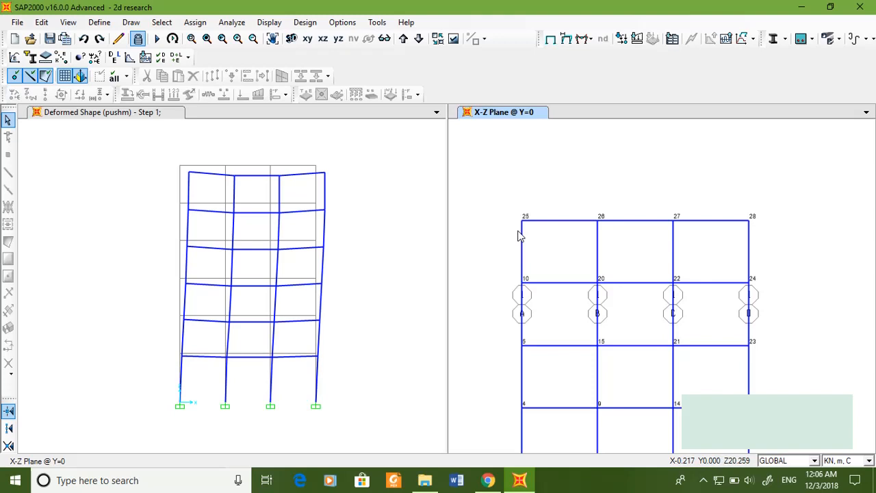
# Open the plot function trace definition and choose pushm as the multi-stepped load case
pyautogui.click(268, 23)
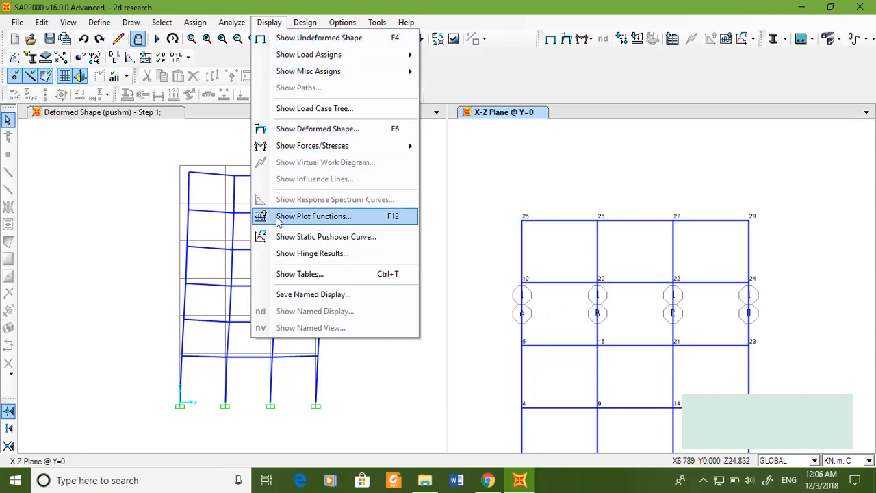
pyautogui.click(338, 218)
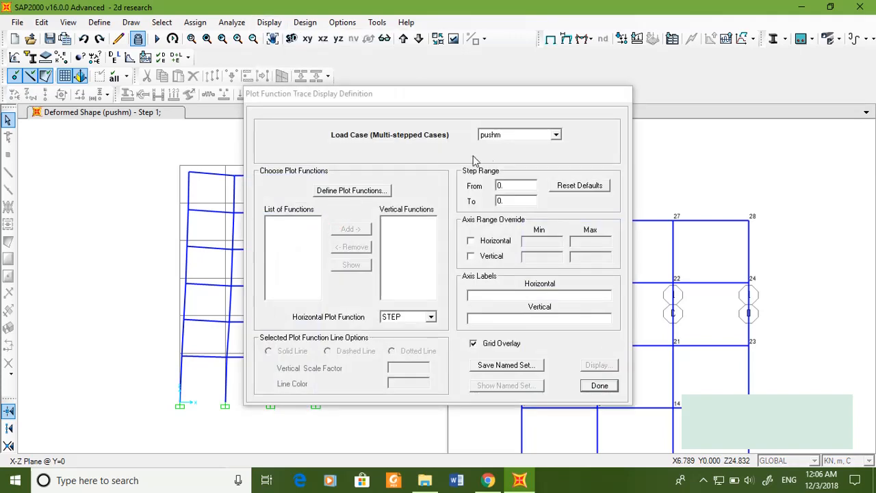
pyautogui.click(514, 134)
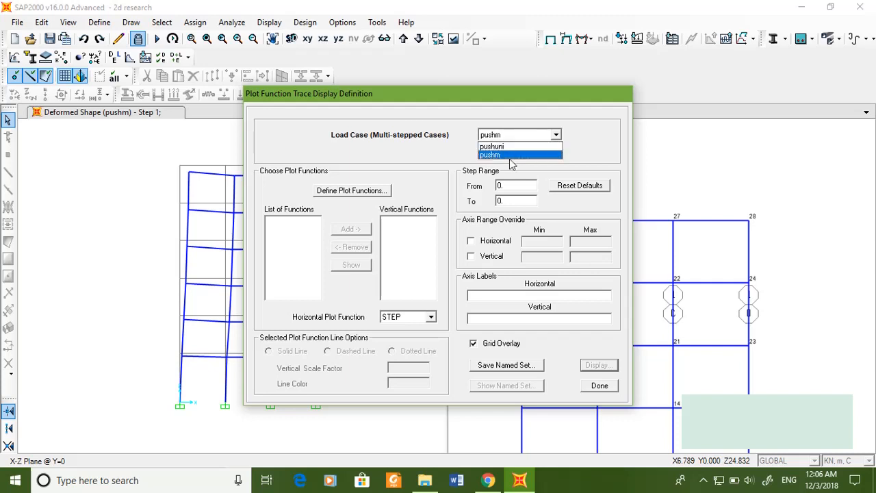
pyautogui.click(512, 155)
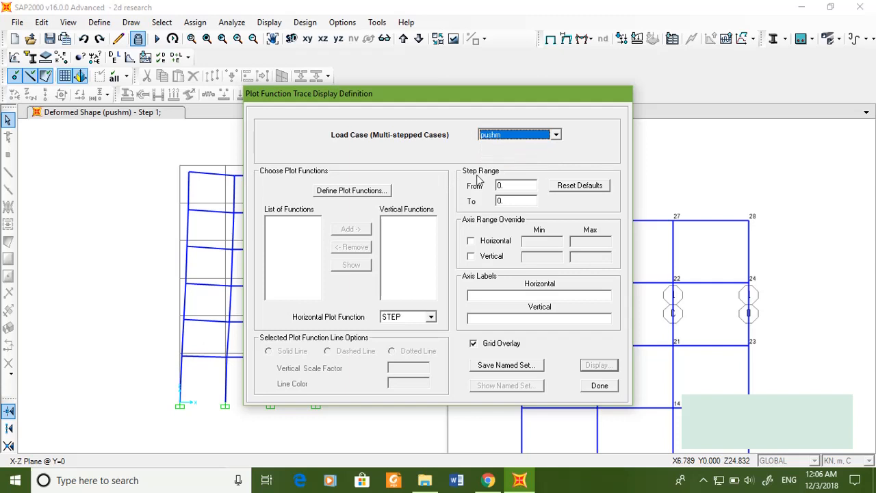
# Define a base plot function for Base Shear X
pyautogui.click(352, 191)
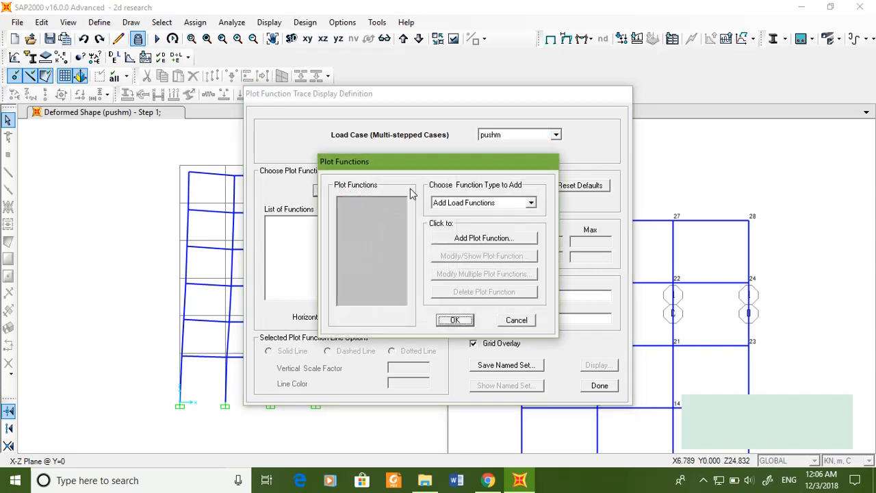
pyautogui.click(522, 204)
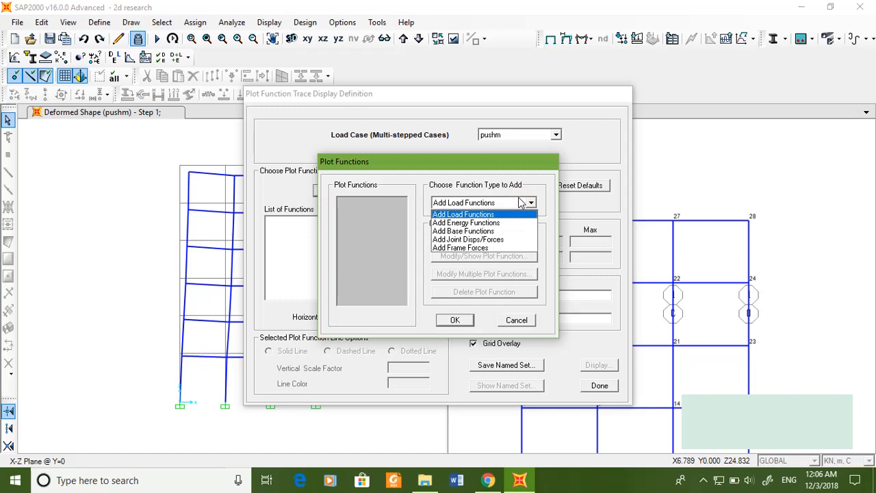
pyautogui.click(496, 232)
pyautogui.click(496, 238)
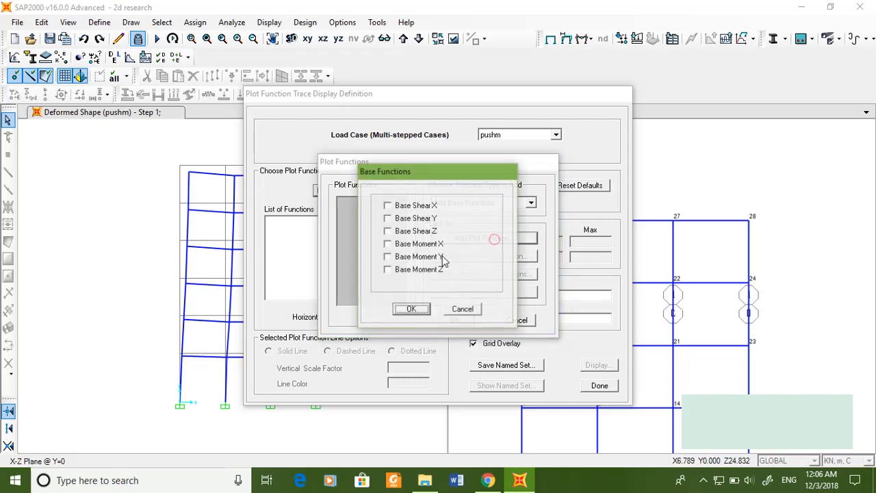
pyautogui.click(388, 206)
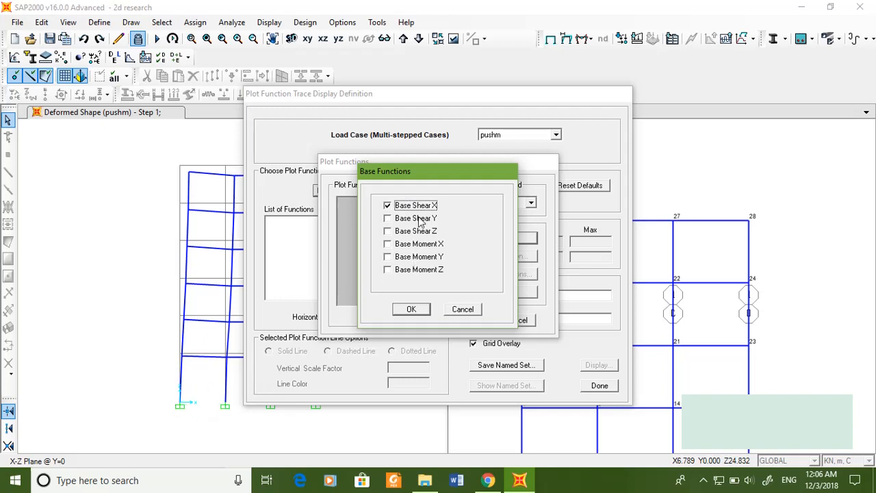
pyautogui.click(410, 310)
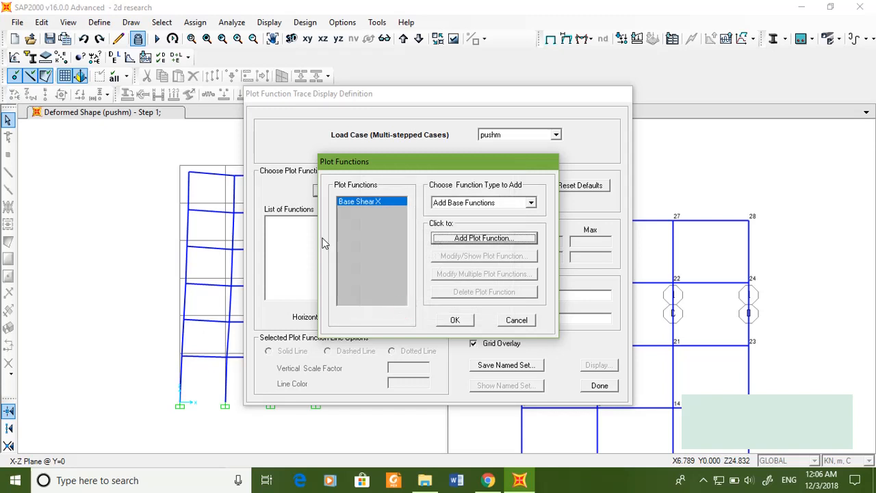
pyautogui.moveTo(393, 167); pyautogui.dragTo(291, 147)
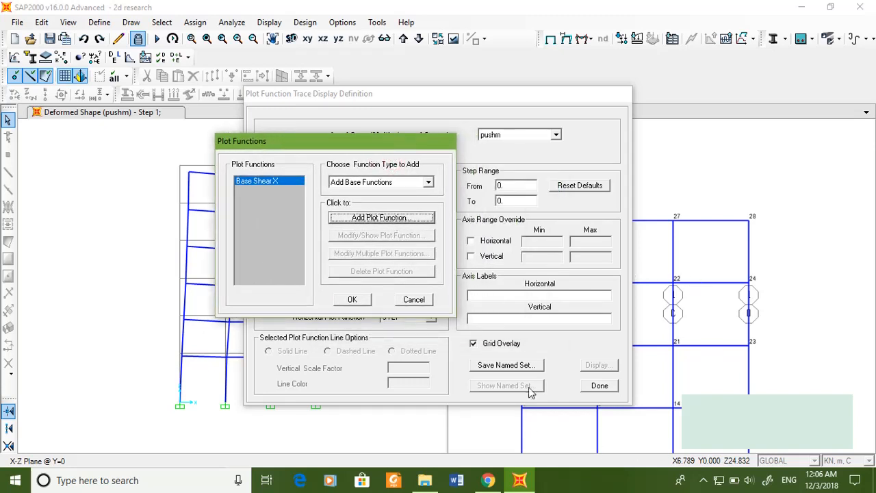
pyautogui.click(391, 219)
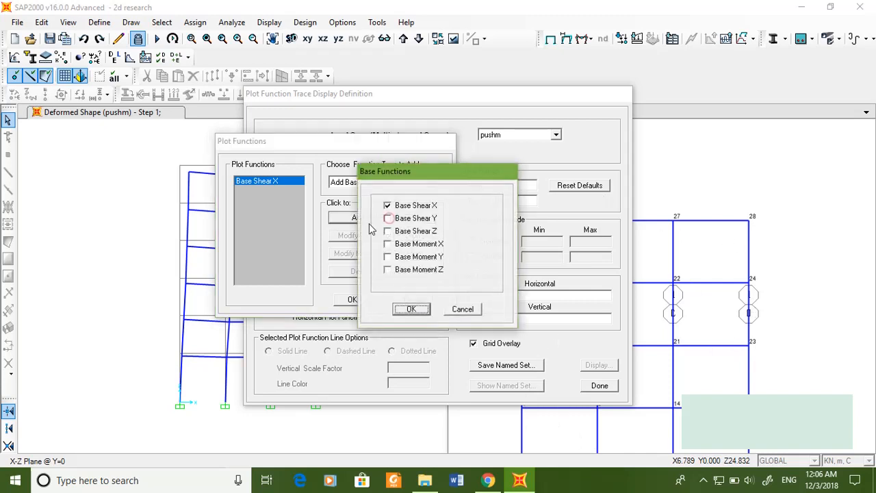
pyautogui.click(466, 309)
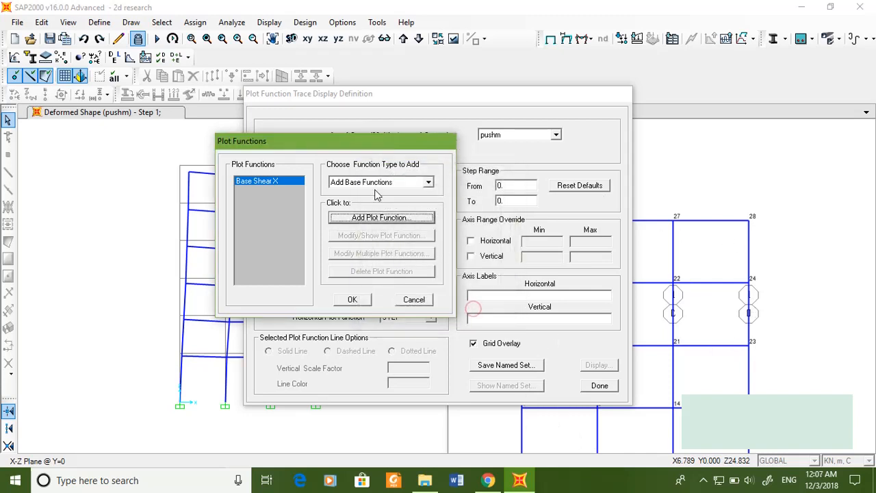
# Add a joint plot function for the UX displacement of joint 2 and accept the function definitions
pyautogui.click(375, 182)
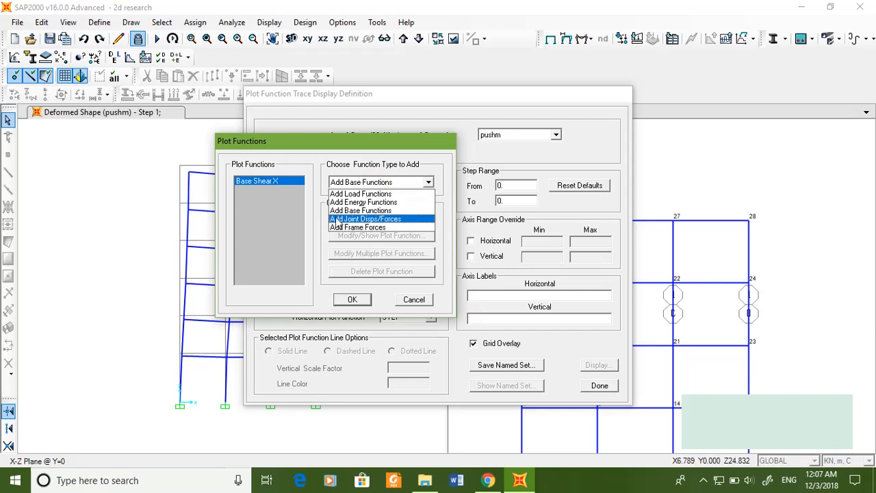
pyautogui.click(368, 219)
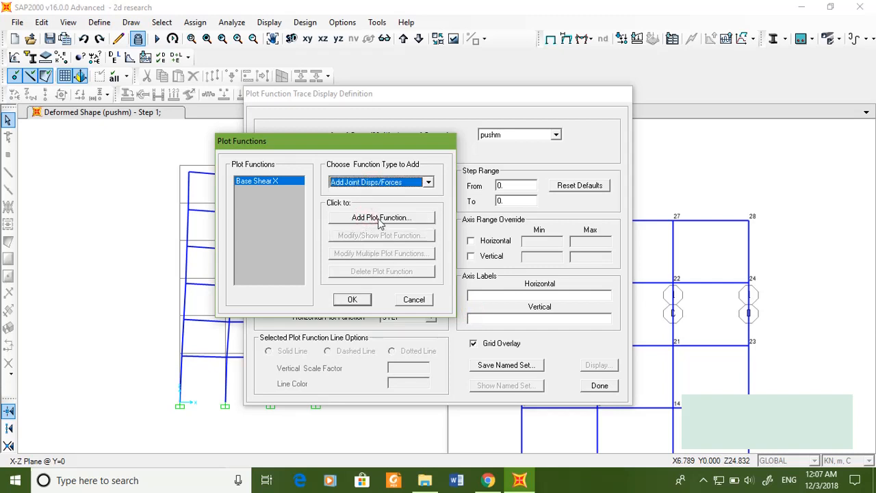
pyautogui.click(380, 219)
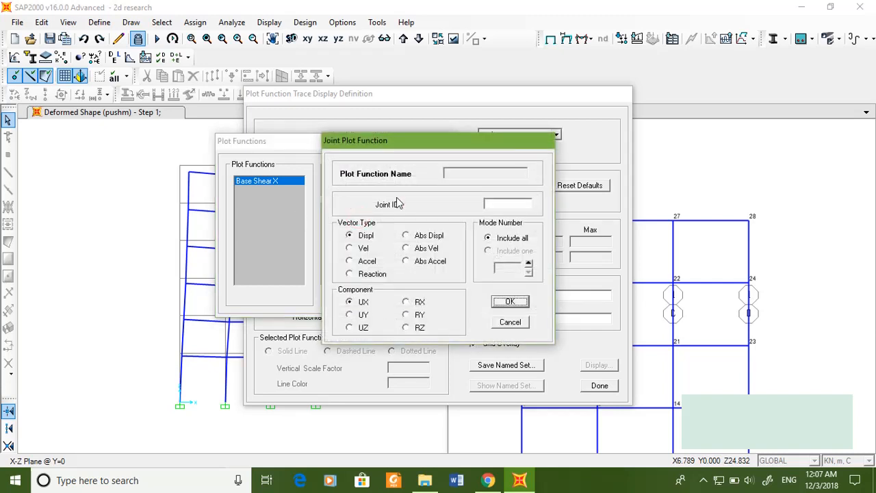
pyautogui.click(498, 207)
pyautogui.click(510, 301)
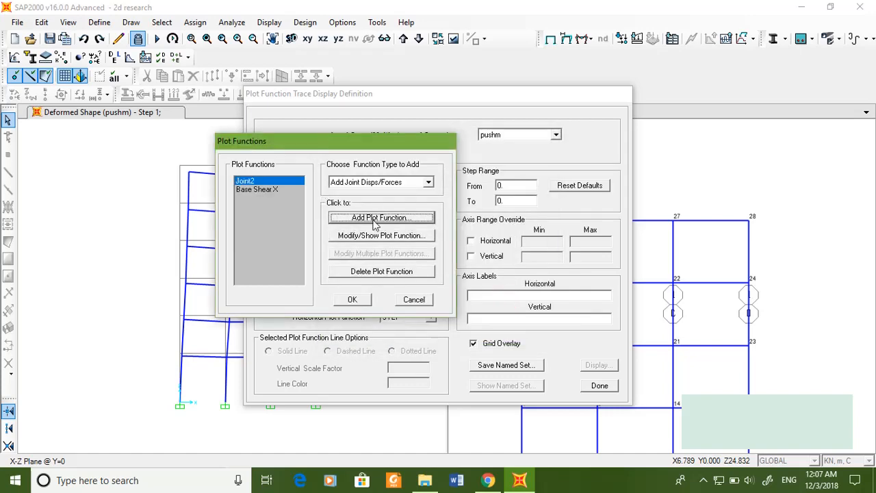
pyautogui.moveTo(409, 148); pyautogui.dragTo(385, 151)
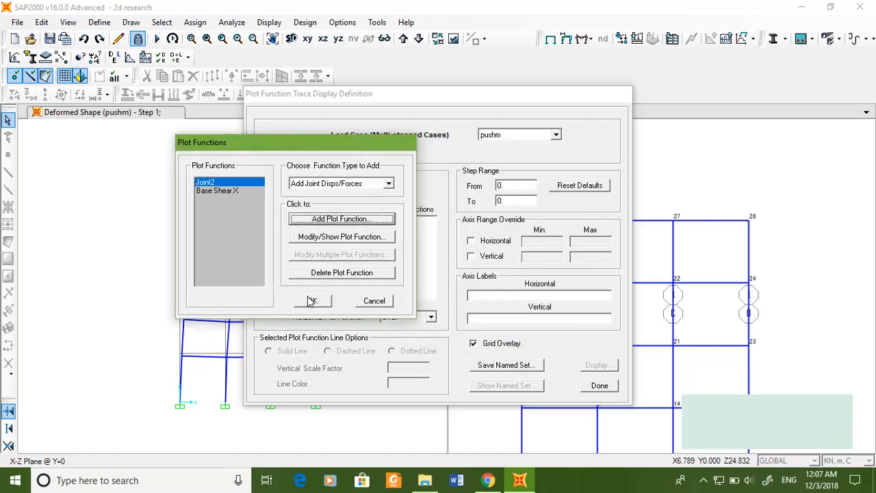
pyautogui.click(314, 299)
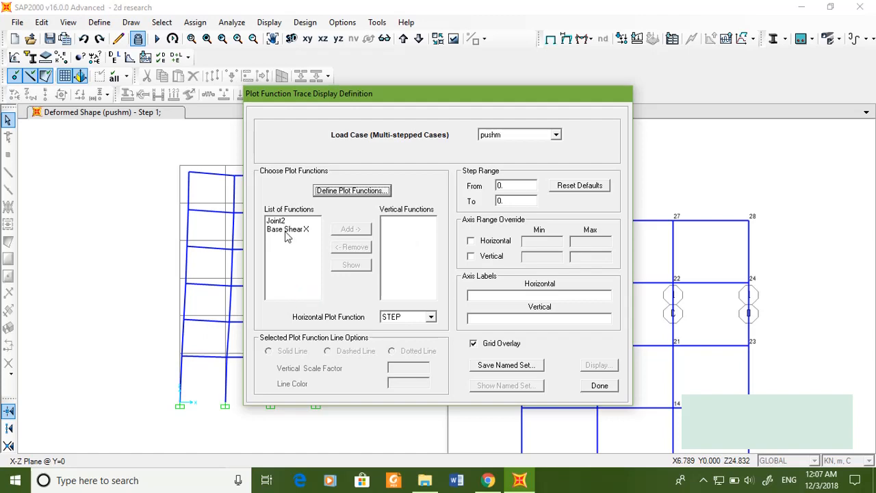
# Reopen the plot function definitions and add a UX displacement function for joint 3
pyautogui.moveTo(391, 97); pyautogui.dragTo(247, 99)
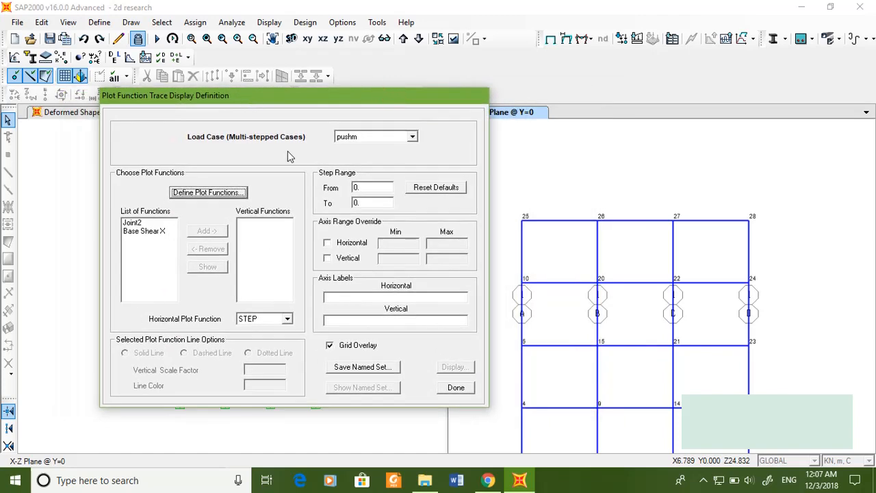
pyautogui.click(206, 196)
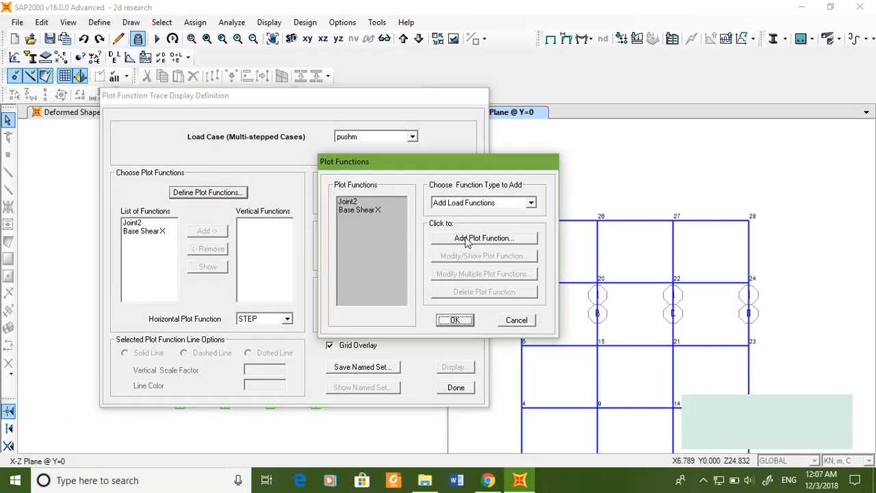
pyautogui.click(473, 204)
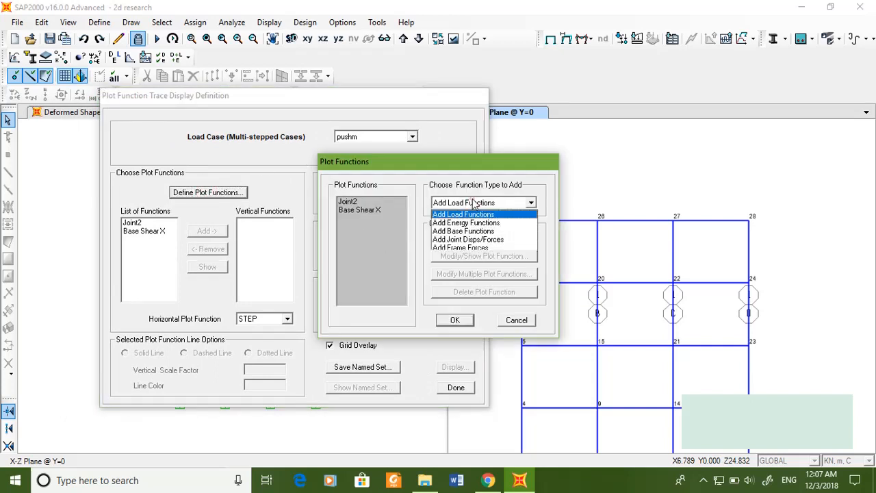
pyautogui.click(467, 239)
pyautogui.click(464, 241)
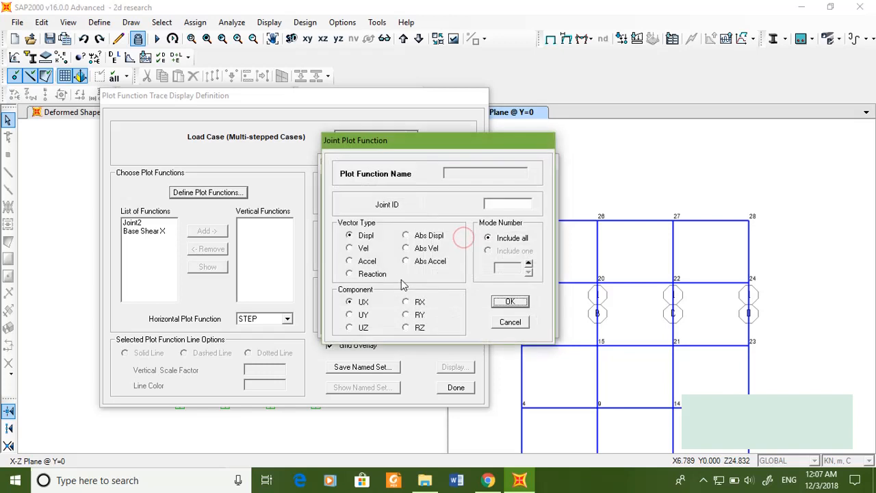
pyautogui.click(503, 204)
pyautogui.write('3')
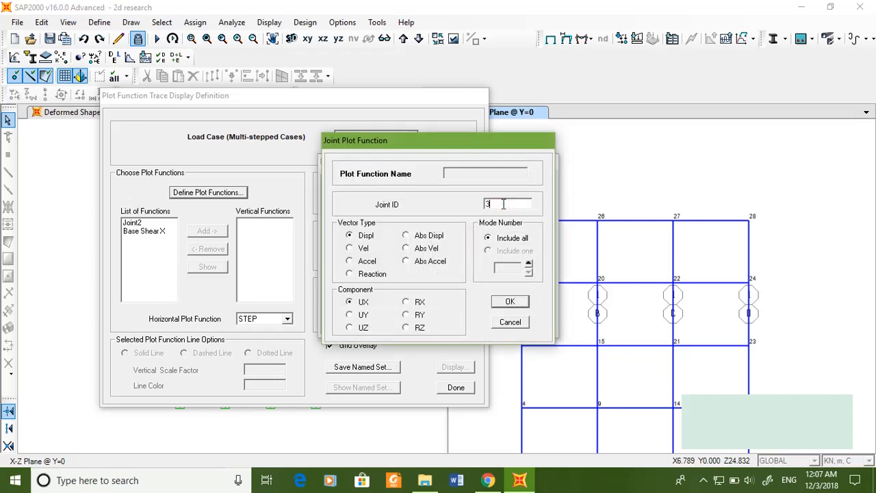
pyautogui.click(511, 302)
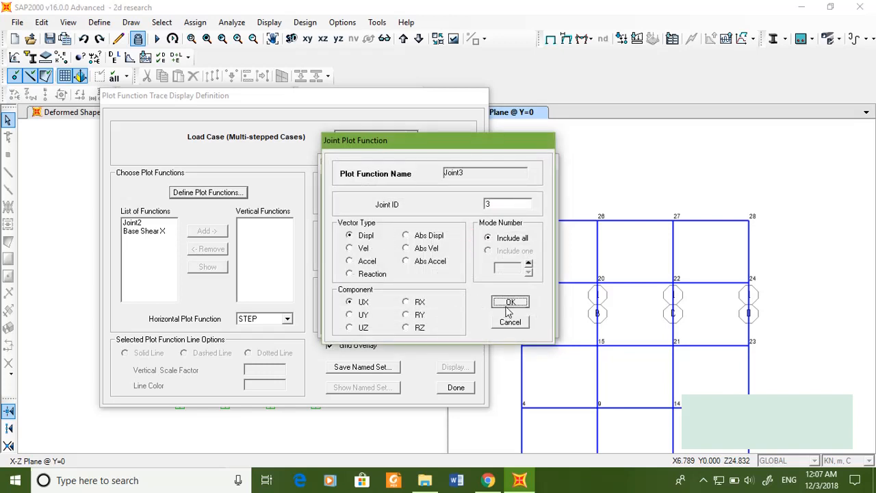
# Add UX displacement plot functions for joints 4 and 5
pyautogui.click(447, 237)
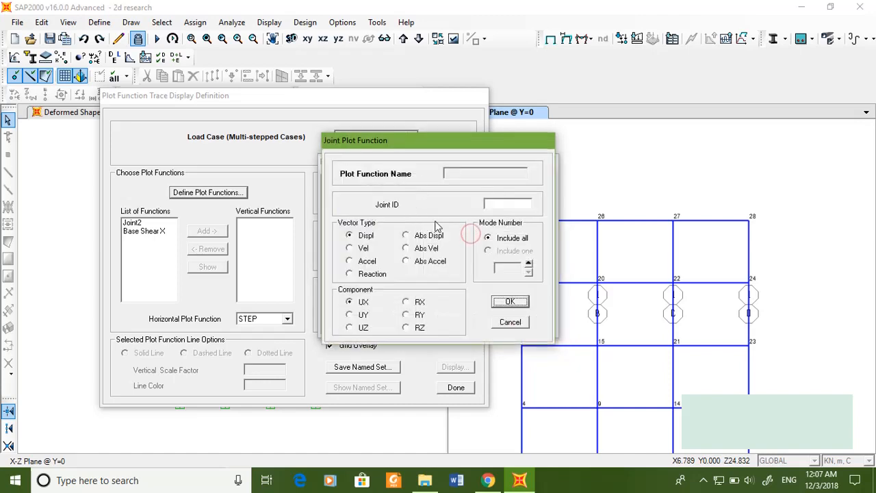
pyautogui.write('4')
pyautogui.click(512, 302)
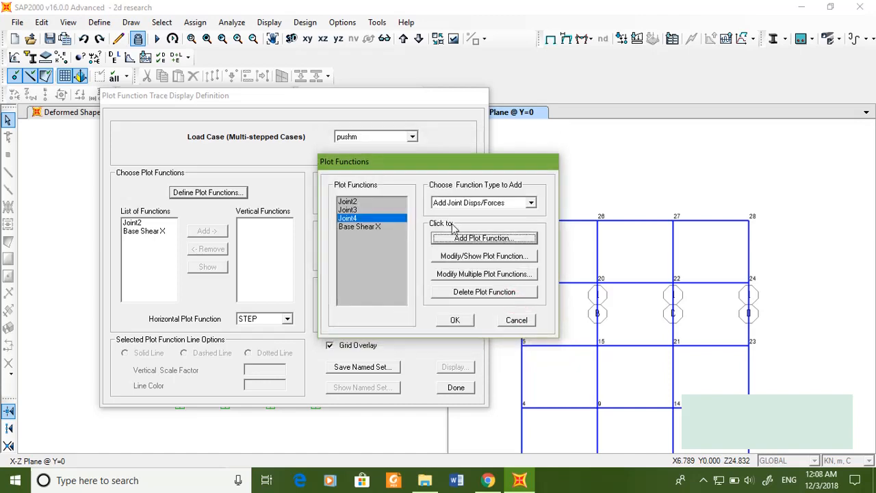
pyautogui.click(467, 240)
pyautogui.click(500, 201)
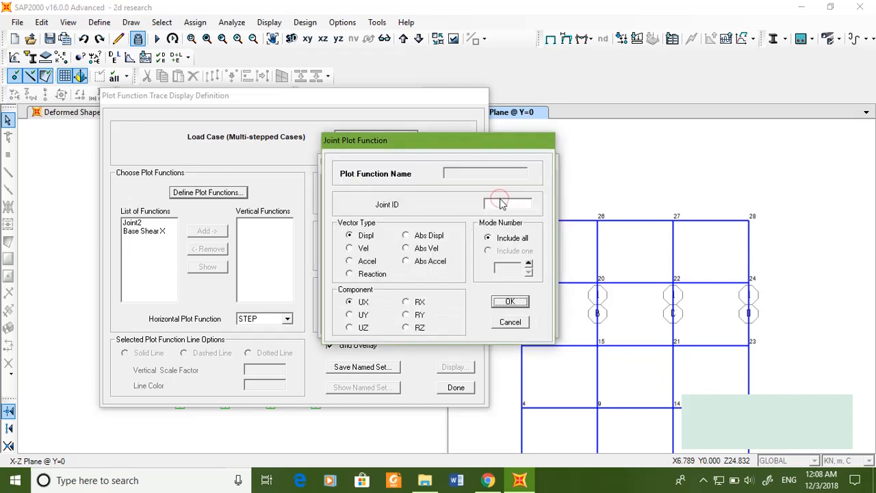
pyautogui.write('5')
pyautogui.click(510, 301)
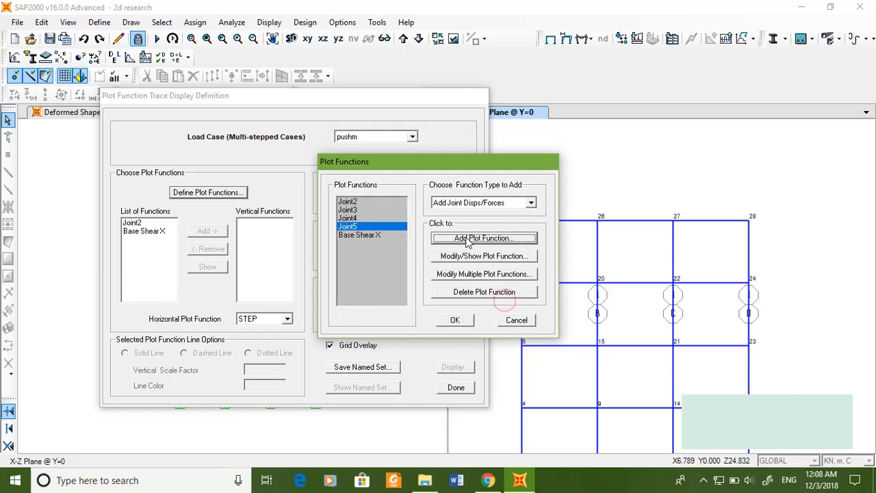
pyautogui.moveTo(454, 157); pyautogui.dragTo(331, 148)
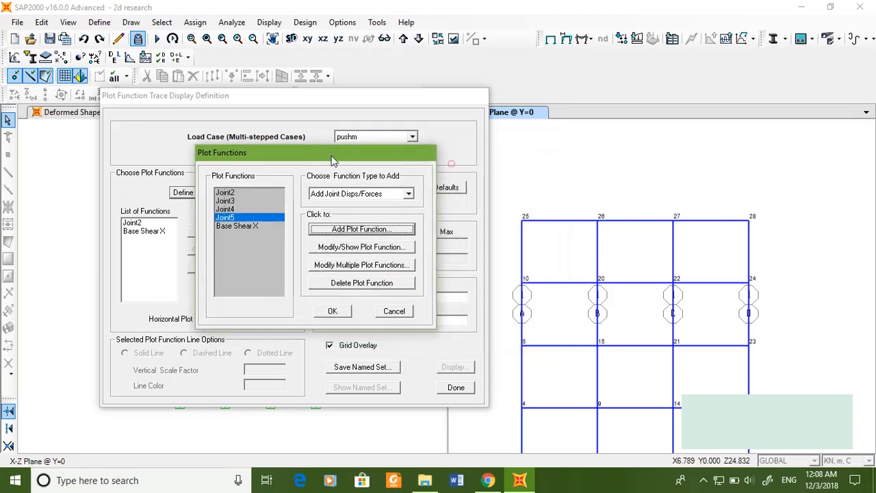
# Add UX displacement plot functions for joints 10 and 25 and accept the function definitions
pyautogui.click(365, 230)
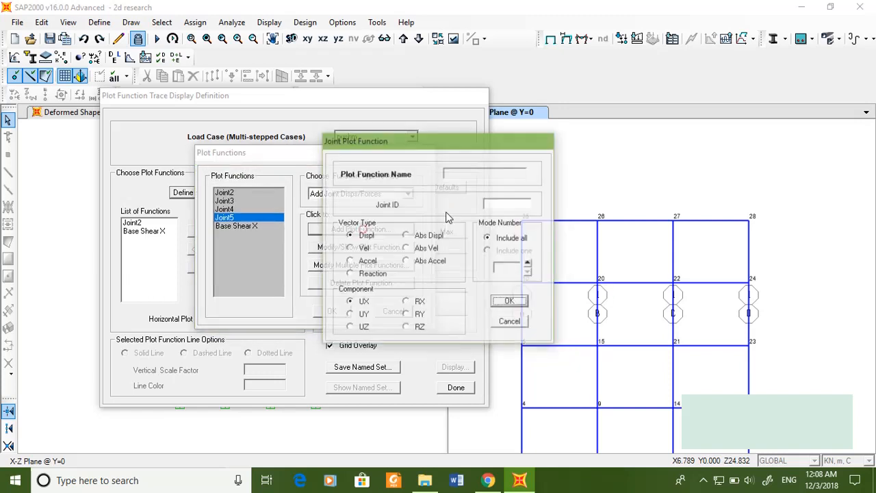
pyautogui.write('10')
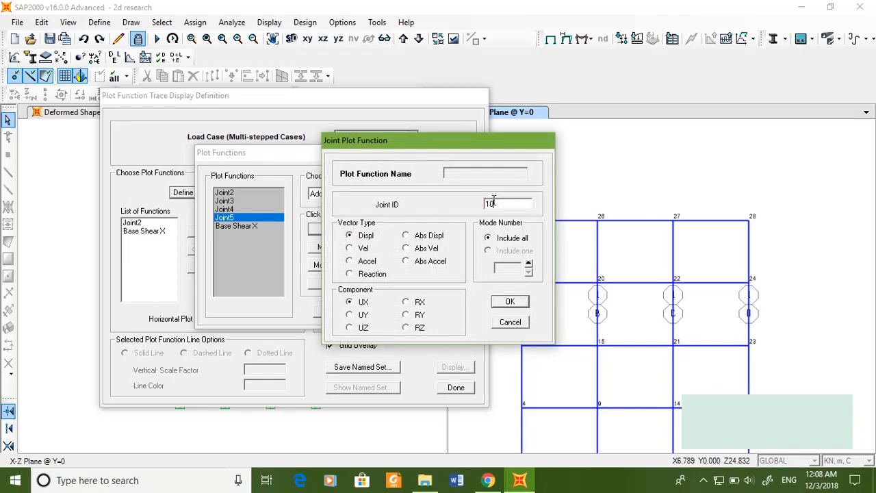
pyautogui.click(510, 302)
pyautogui.click(342, 228)
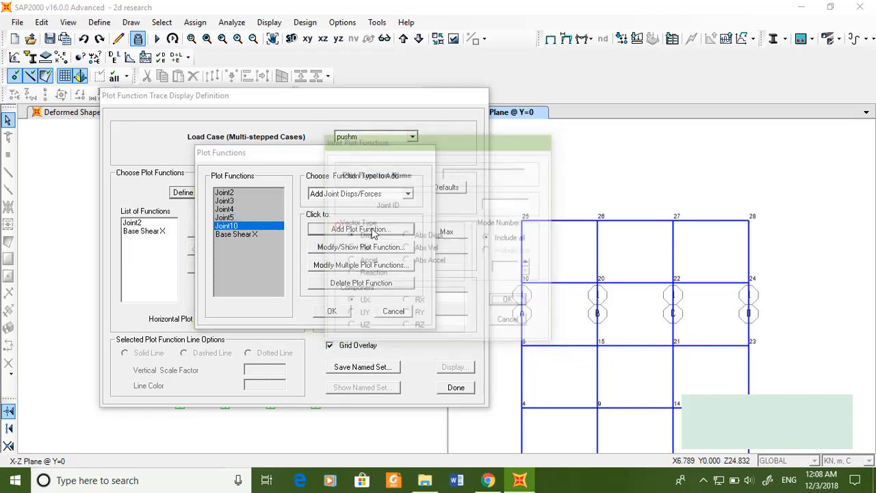
pyautogui.click(507, 203)
pyautogui.write('25')
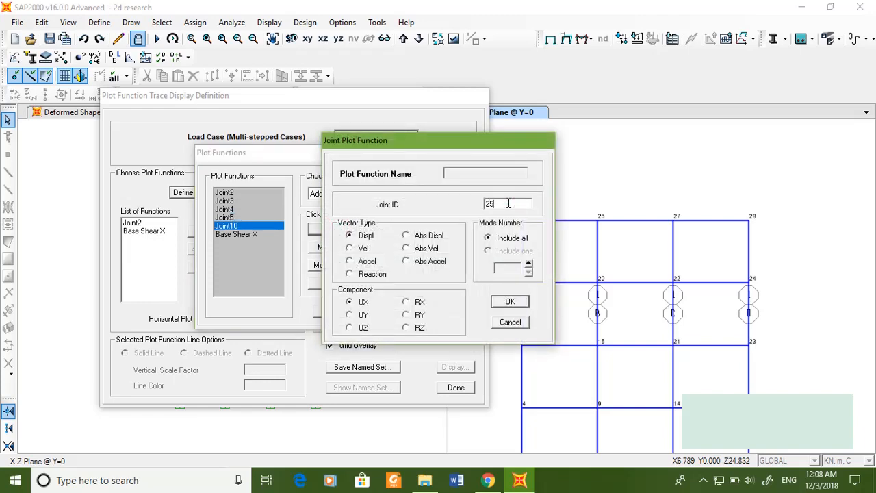
pyautogui.click(507, 303)
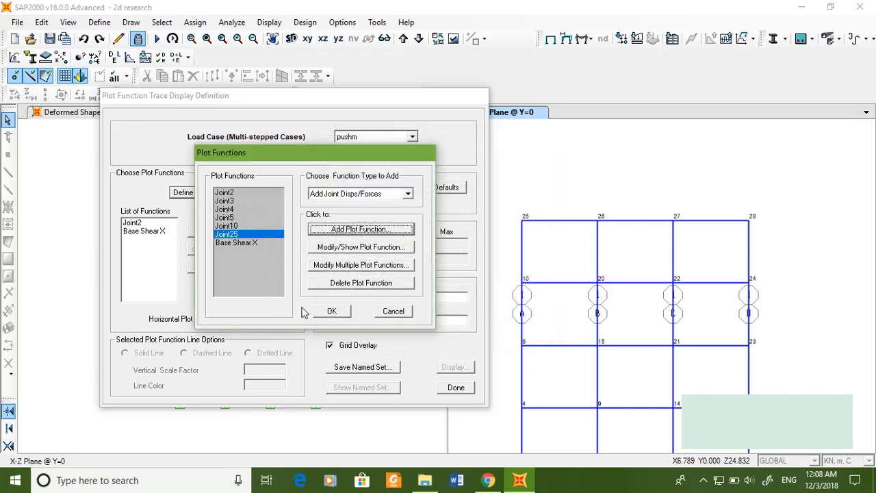
pyautogui.click(330, 310)
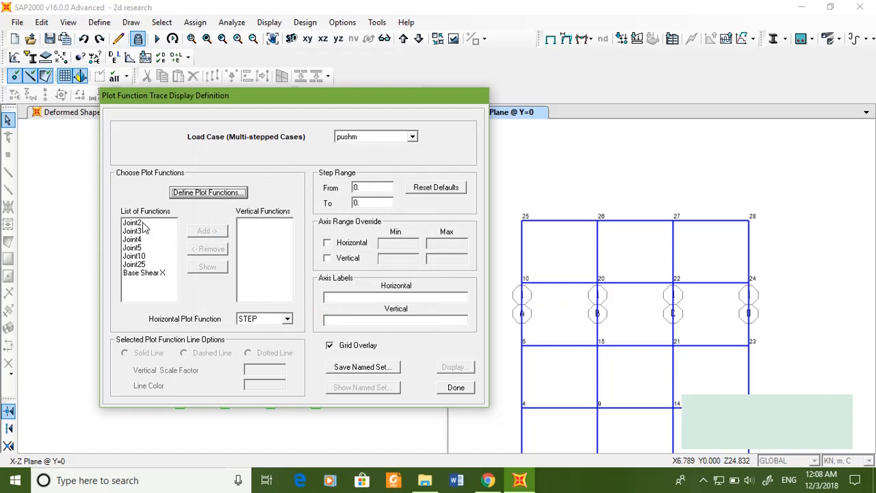
# Plot the functions of joints 2, 3, 4, 5, 10 and 25 vertically against Base Shear X horizontally and display the traces
pyautogui.moveTo(152, 224); pyautogui.dragTo(157, 265)
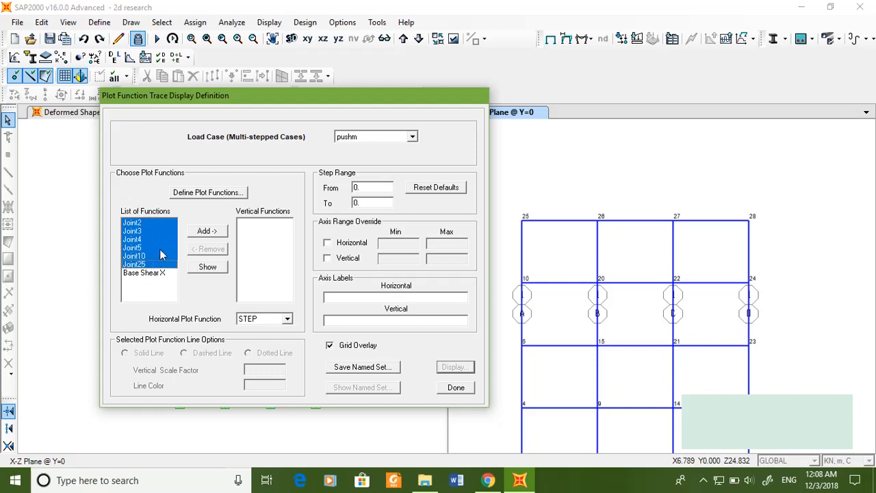
pyautogui.click(204, 233)
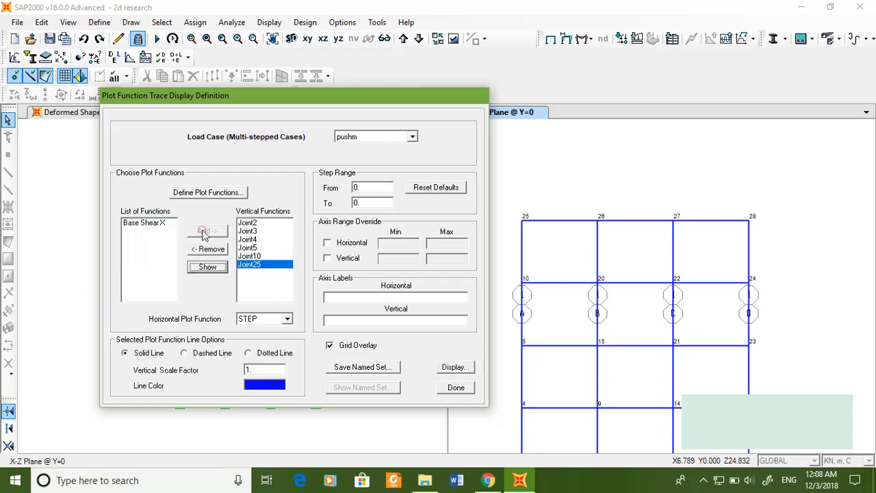
pyautogui.click(287, 319)
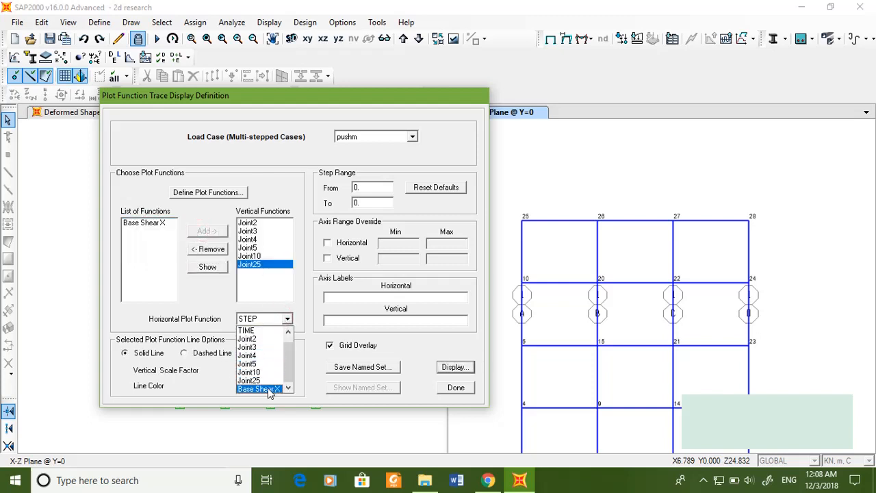
pyautogui.click(268, 389)
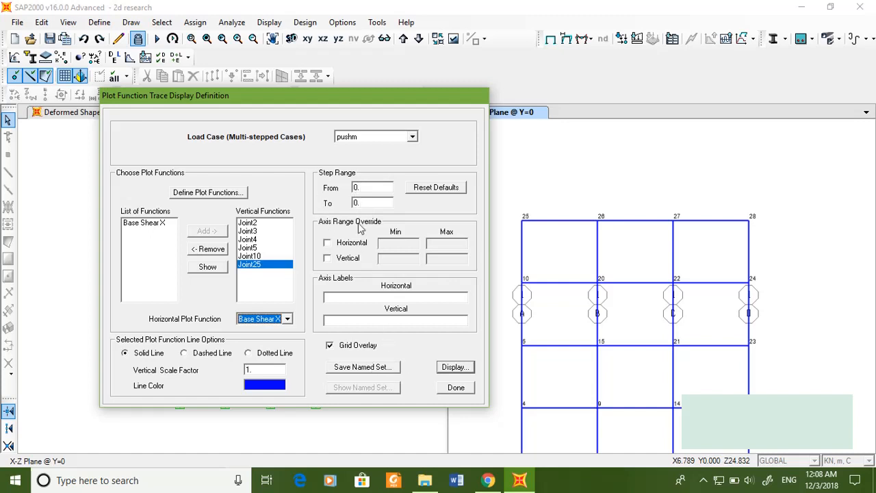
pyautogui.click(453, 367)
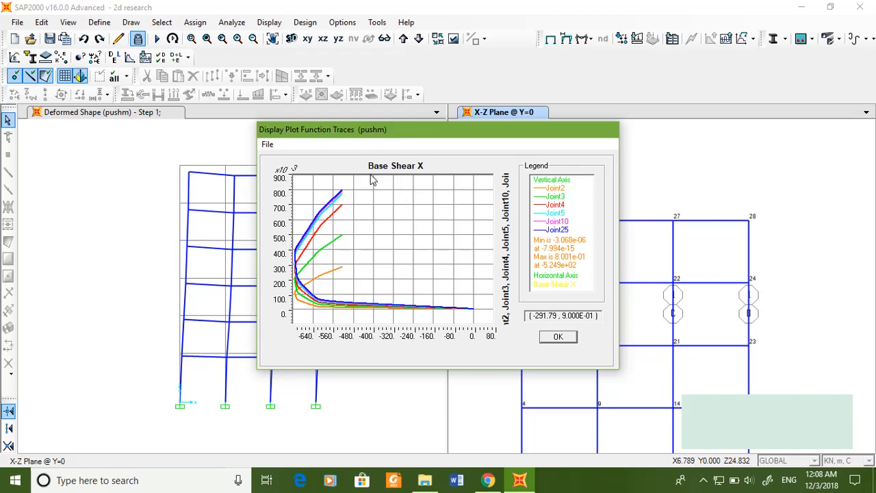
# Export the plot tables to a text file named pushover data in the new pushover folder and close the plot function dialogs
pyautogui.click(267, 144)
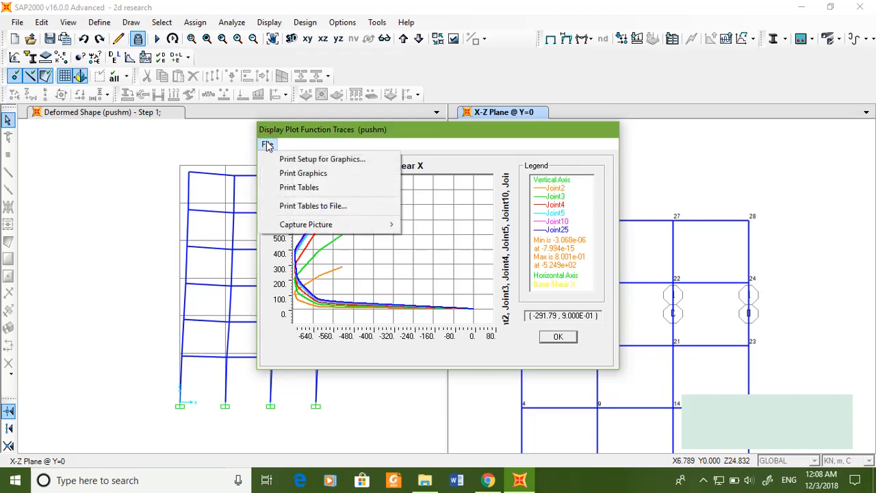
pyautogui.click(315, 207)
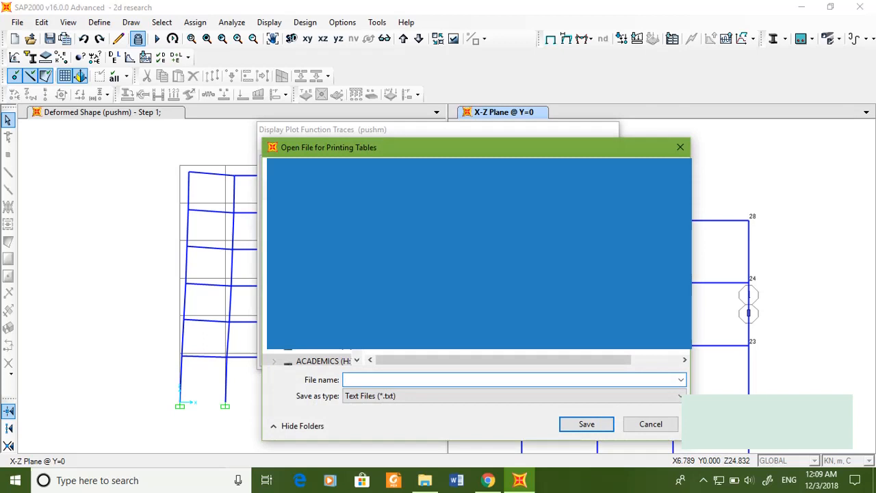
pyautogui.click(378, 384)
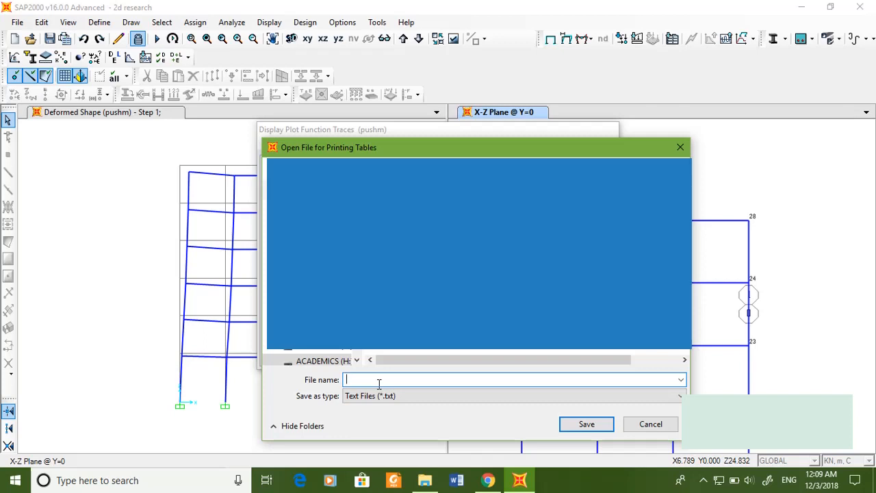
pyautogui.click(266, 222)
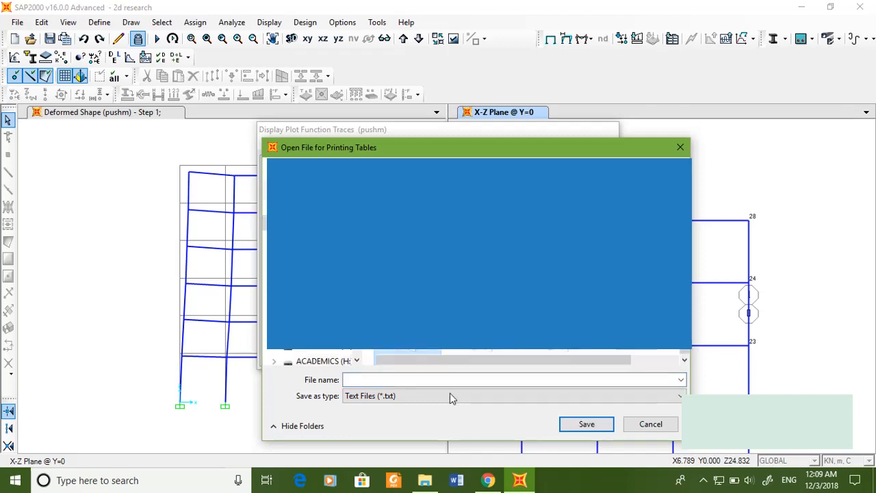
pyautogui.click(355, 379)
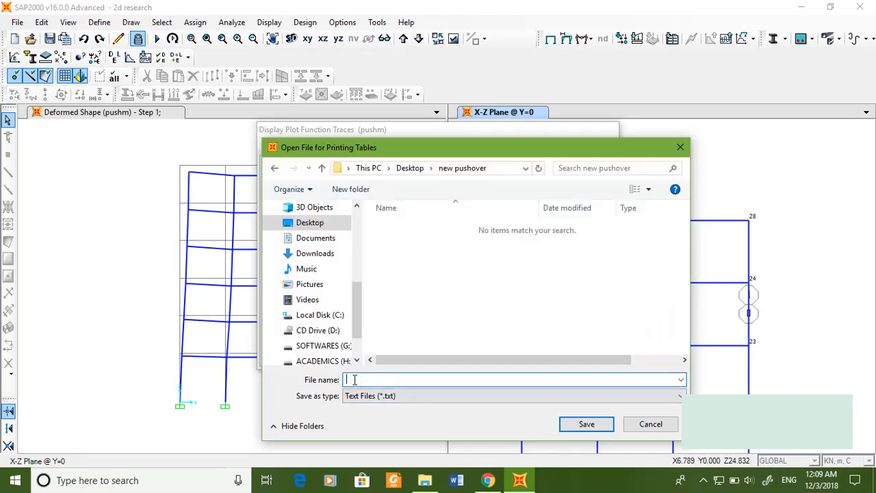
pyautogui.write('pusho')
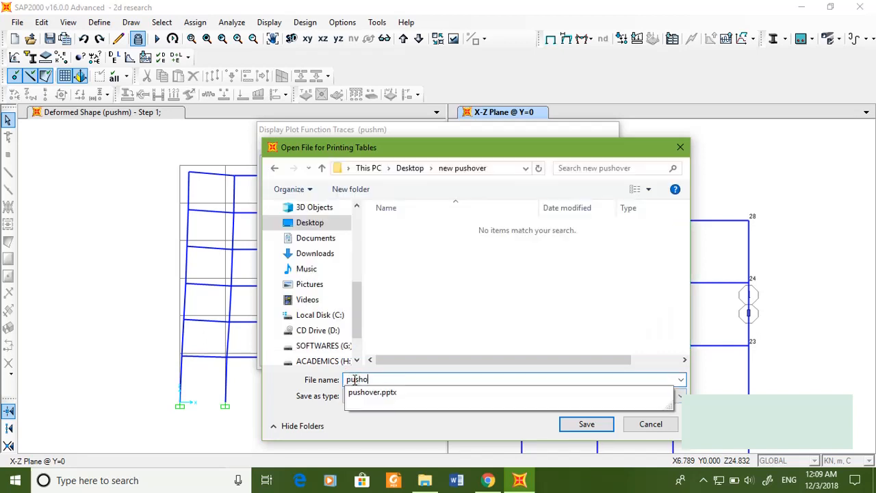
pyautogui.write('ver data')
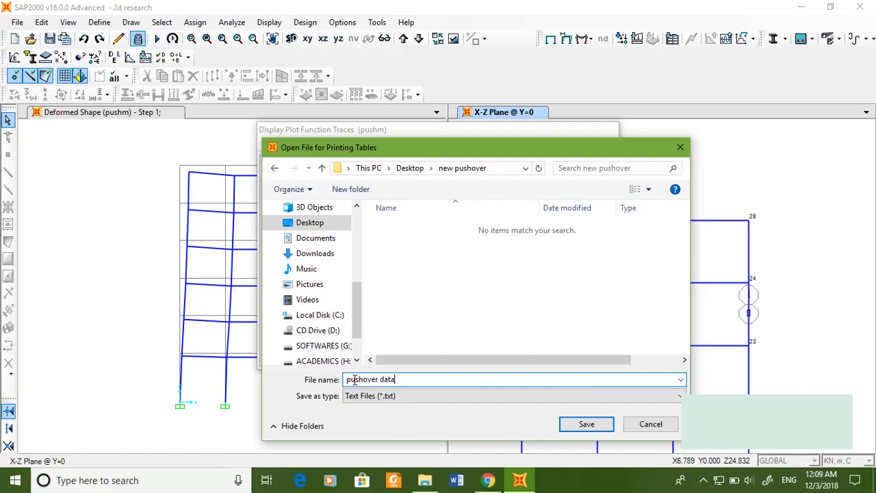
pyautogui.click(583, 426)
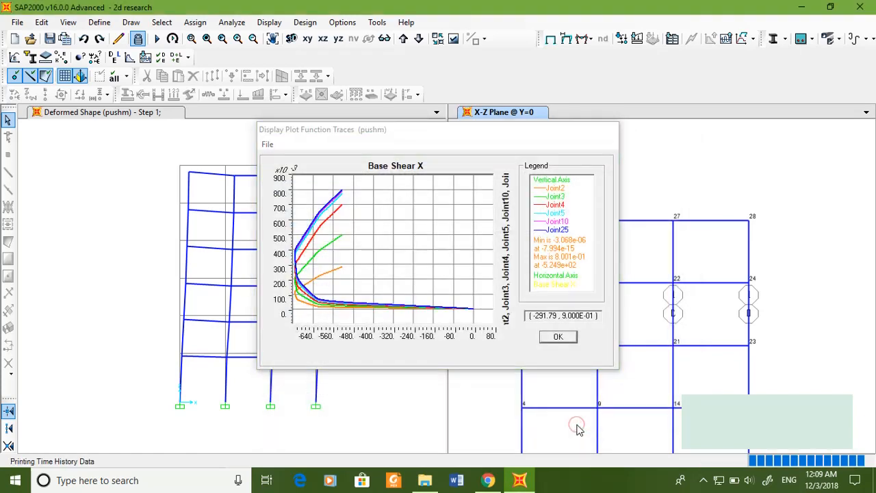
pyautogui.click(548, 341)
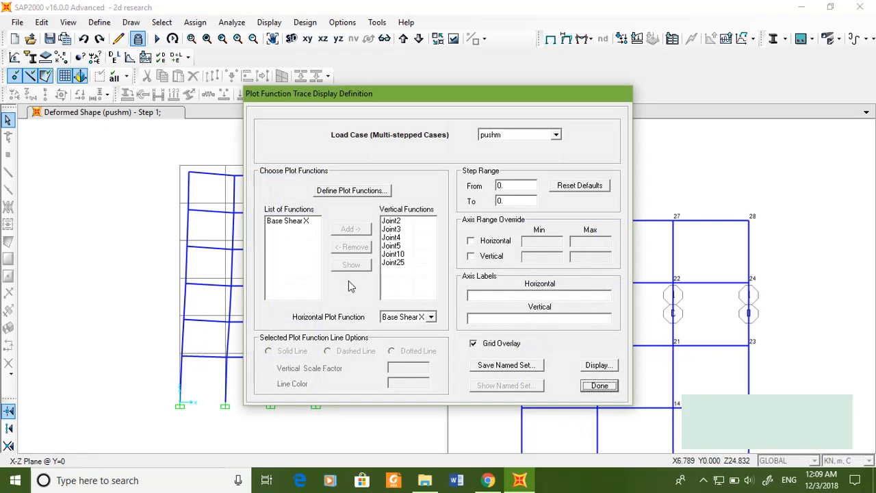
pyautogui.click(599, 386)
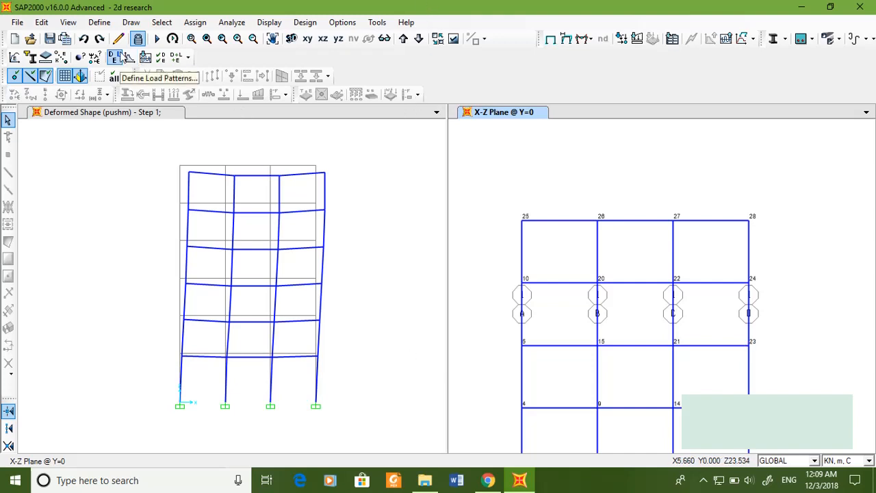
# Review the pushm load case's initial conditions, applied loads and nonlinearity settings, and accept the load case definitions
pyautogui.click(99, 21)
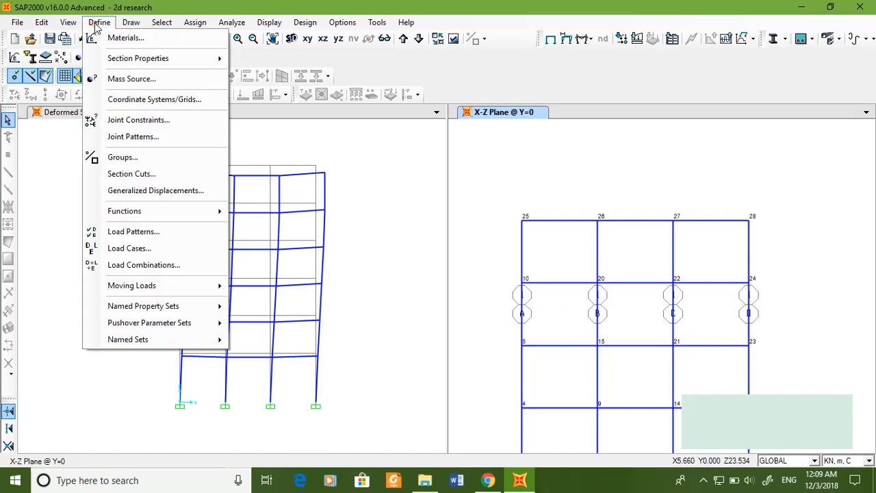
pyautogui.click(128, 248)
pyautogui.scroll(-1, 299, 274)
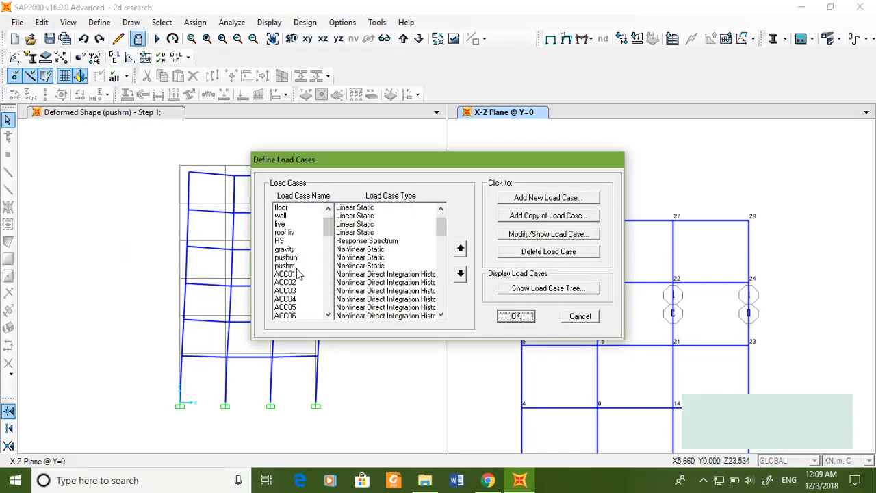
pyautogui.click(296, 266)
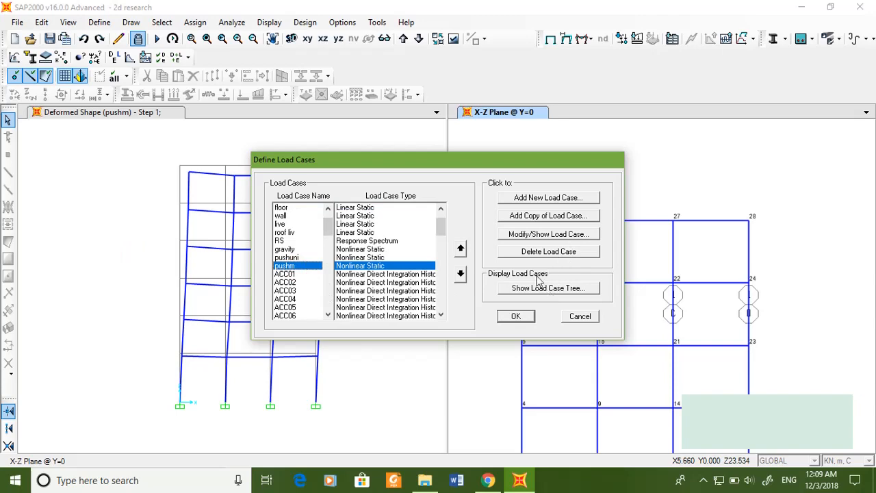
pyautogui.click(541, 235)
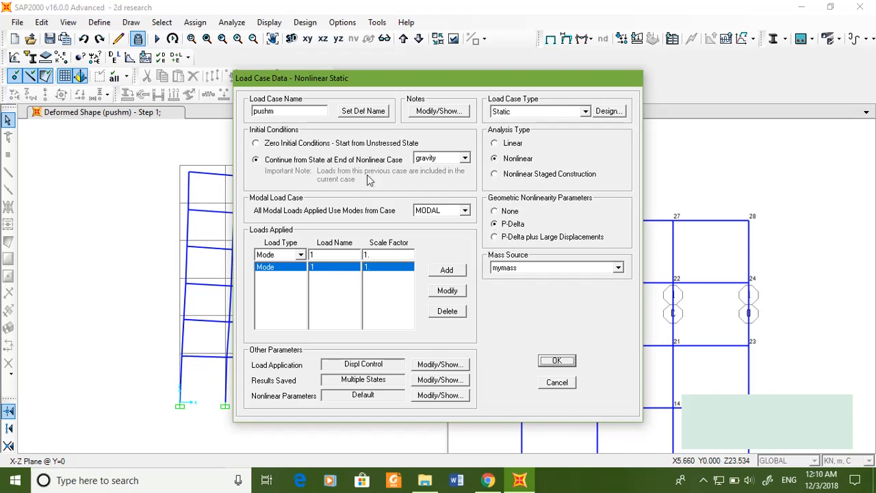
pyautogui.click(558, 360)
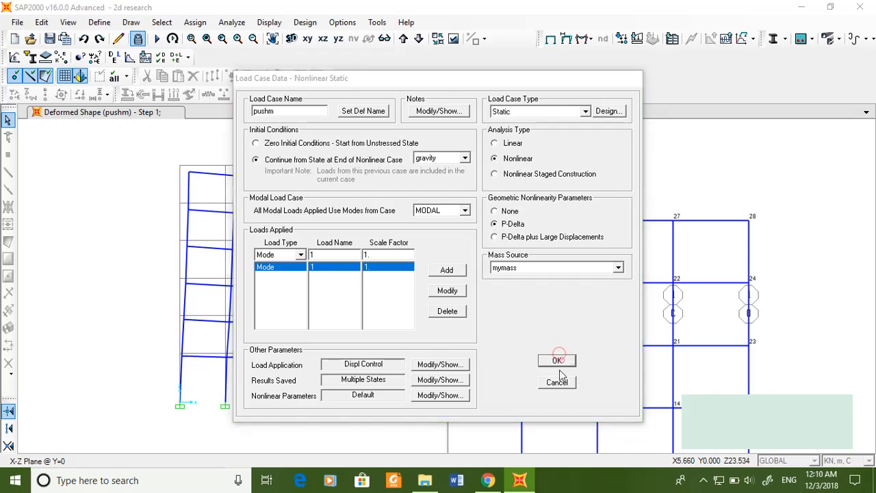
pyautogui.click(517, 317)
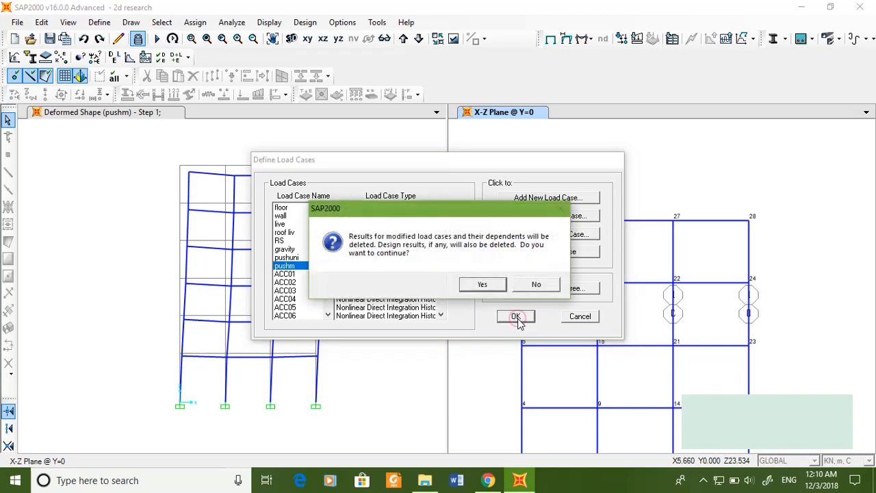
pyautogui.click(482, 285)
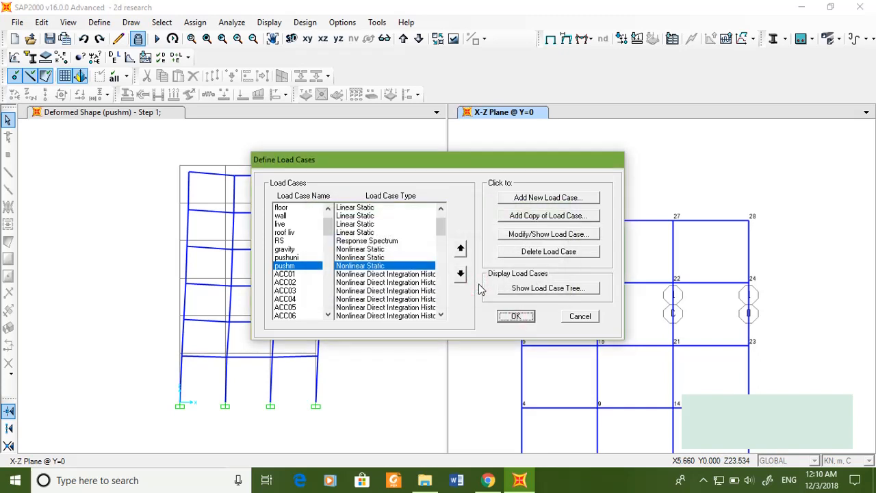
pyautogui.press('Return')
# Switch to the new pushover folder in File Explorer and open pushover data.txt in a maximized Notepad window
pyautogui.click(331, 180)
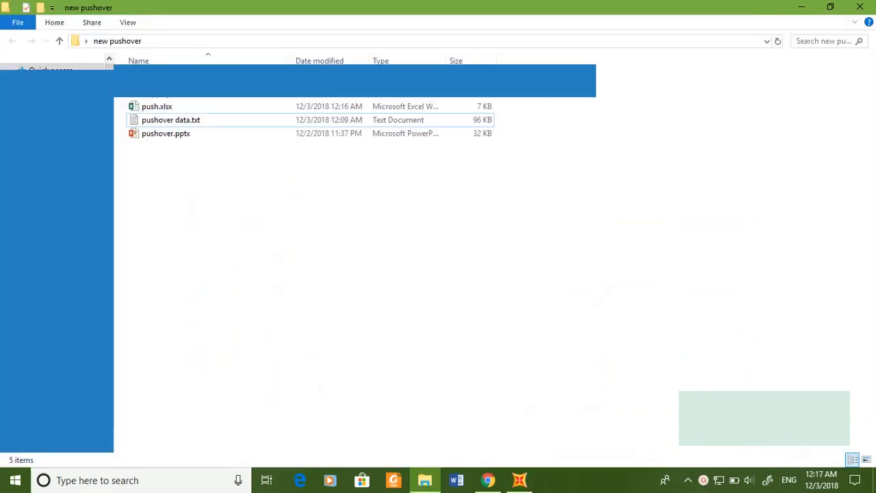
pyautogui.doubleClick(211, 122)
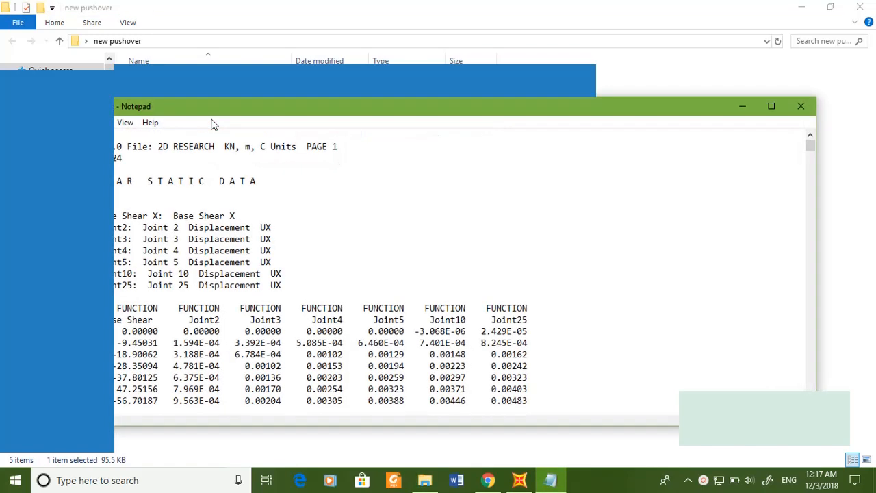
pyautogui.click(770, 106)
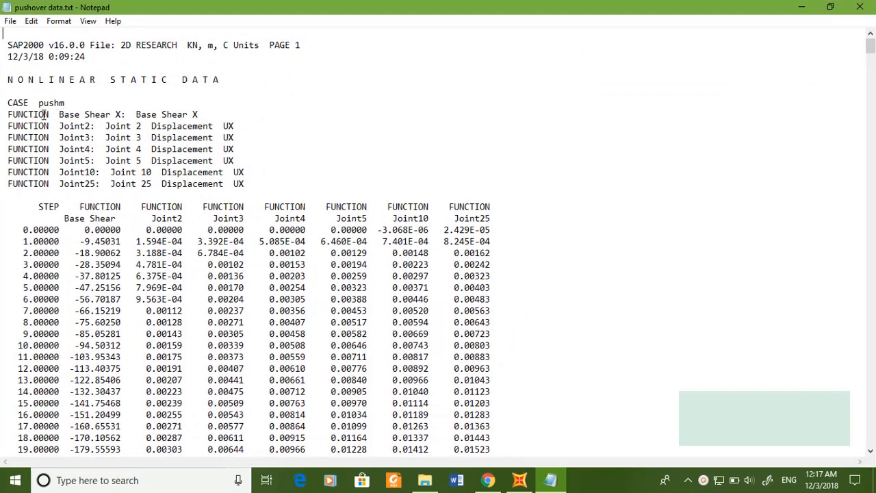
# Examine the exported file's Base Shear X and joint displacement function list and the step-by-step results table
pyautogui.moveTo(58, 112); pyautogui.dragTo(198, 115)
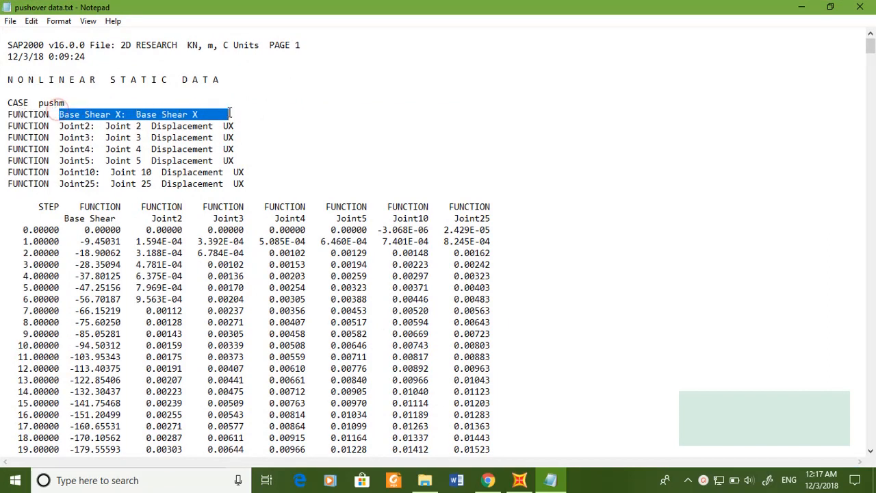
pyautogui.moveTo(172, 149); pyautogui.dragTo(178, 148)
pyautogui.moveTo(54, 126); pyautogui.dragTo(276, 182)
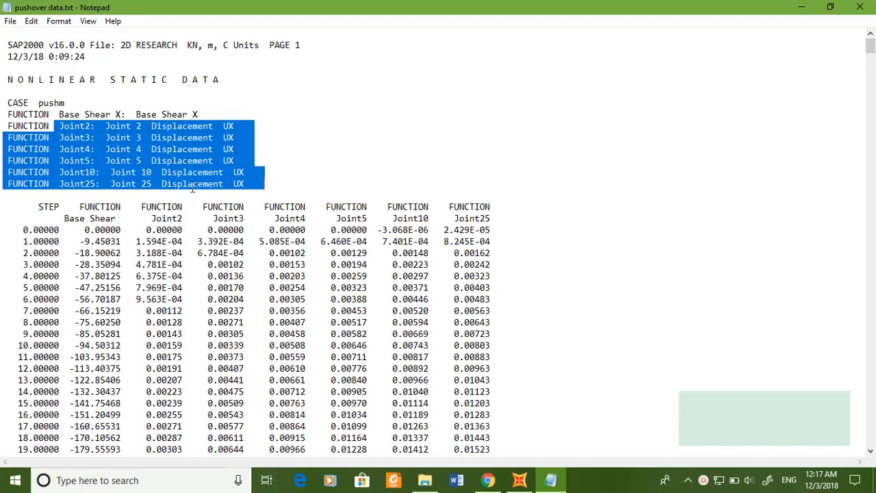
pyautogui.click(197, 275)
pyautogui.moveTo(21, 228); pyautogui.dragTo(582, 426)
pyautogui.click(615, 399)
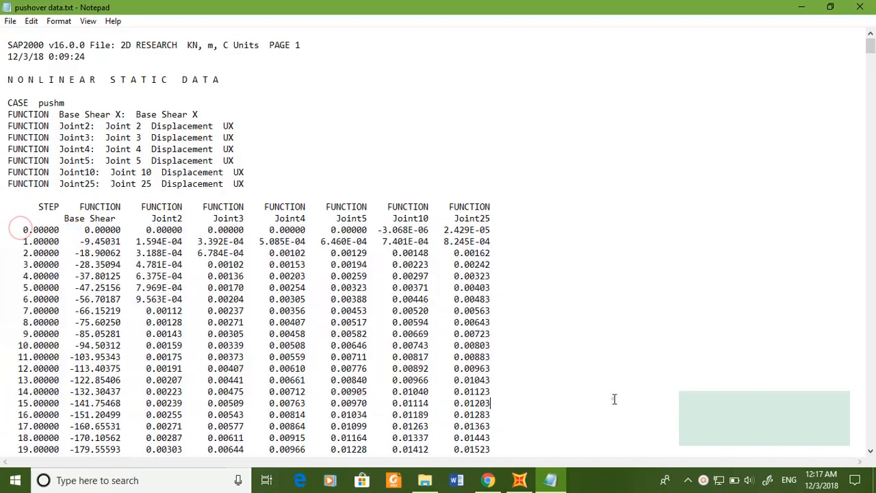
# Switch to the new pushover folder in File Explorer, open push.xlsx, and return to the Notepad window
pyautogui.click(425, 480)
pyautogui.click(246, 231)
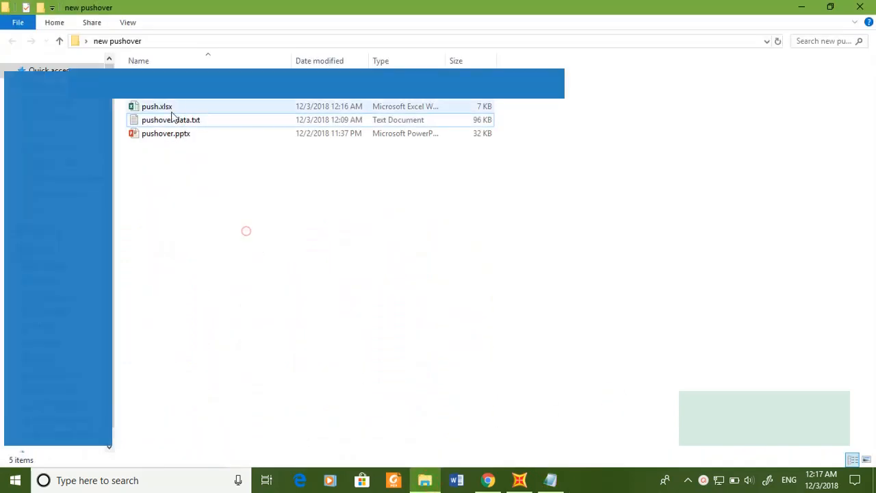
pyautogui.doubleClick(175, 108)
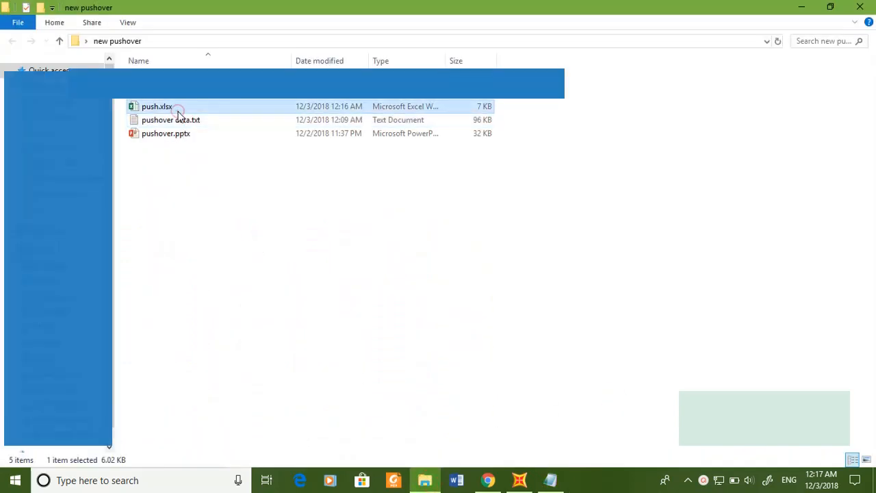
pyautogui.click(555, 482)
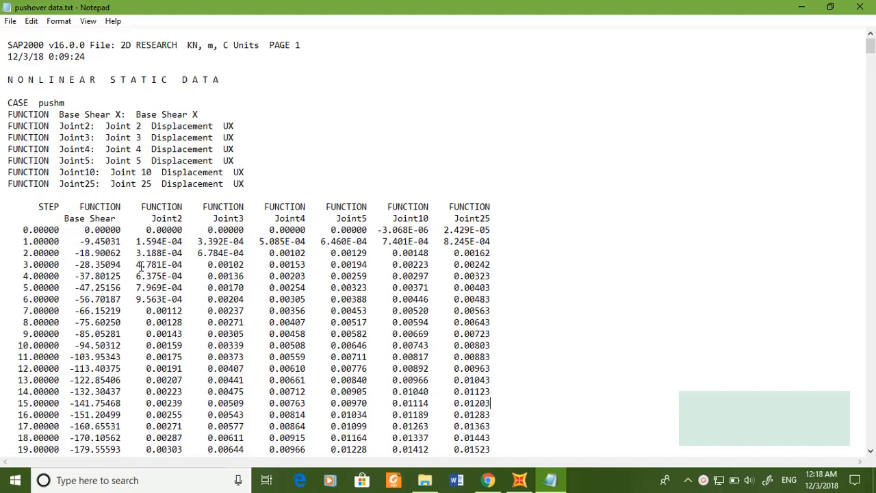
# Select and copy all results rows from step 0 through step 1001 in pushover data.txt
pyautogui.moveTo(19, 230); pyautogui.dragTo(810, 476)
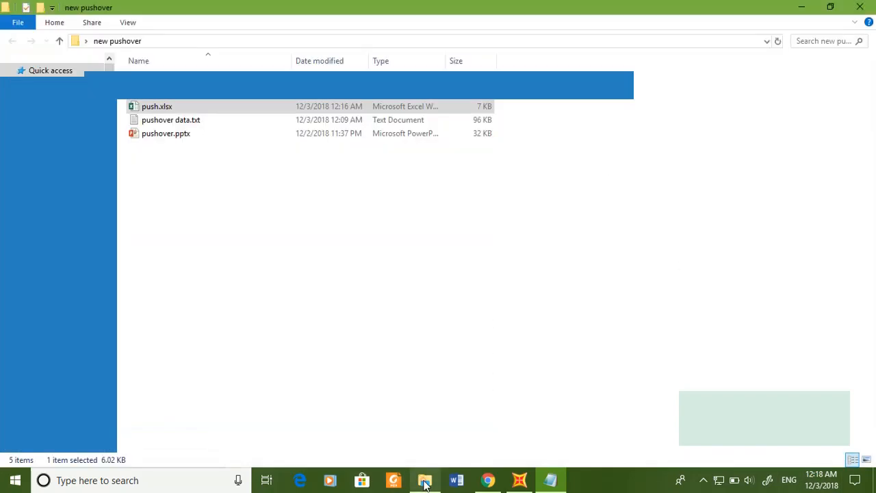
pyautogui.click(425, 480)
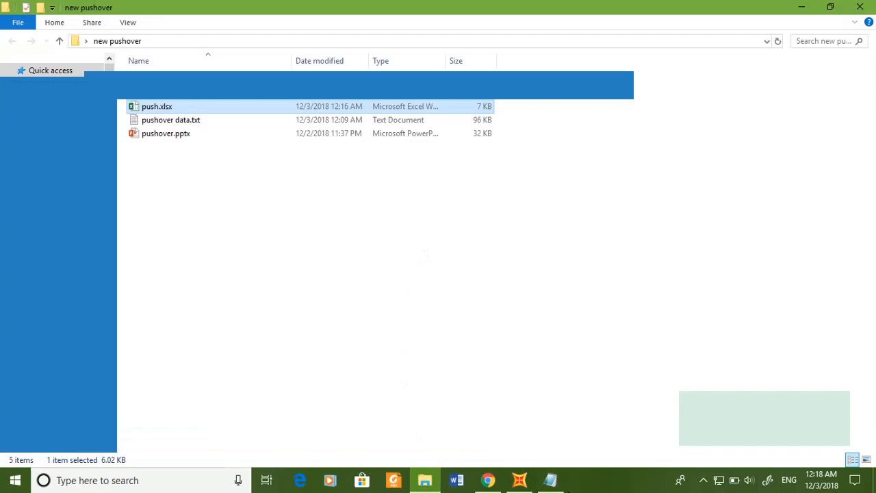
pyautogui.click(805, 6)
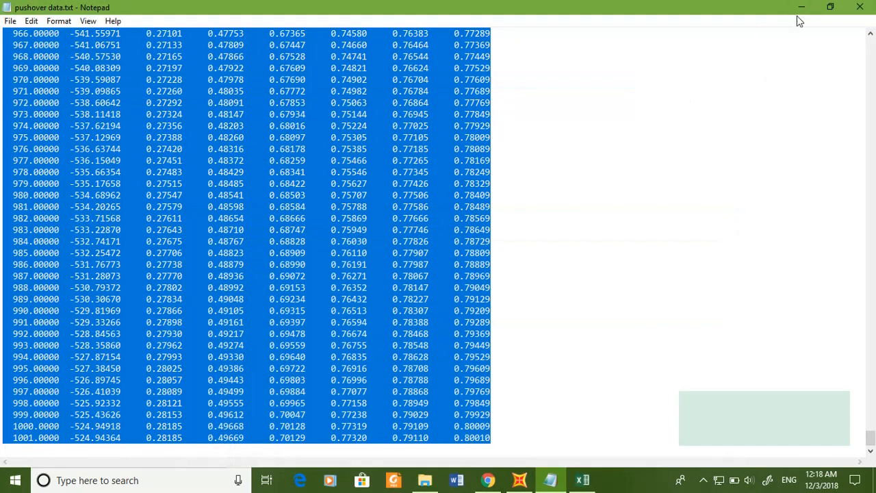
pyautogui.scroll(6, 381, 392)
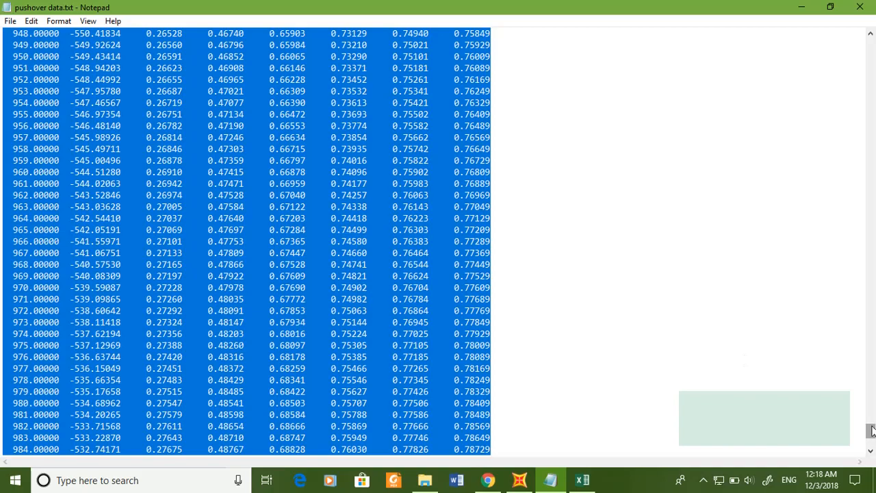
pyautogui.moveTo(871, 429); pyautogui.dragTo(871, 36)
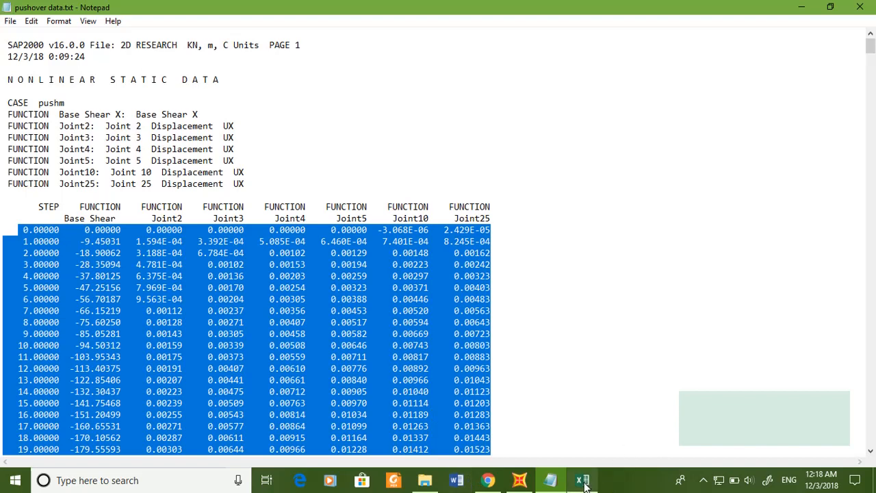
# Switch to Excel, open push.xlsx by browsing from the Desktop, and paste the copied results starting at cell A2
pyautogui.moveTo(583, 482)
pyautogui.click(573, 433)
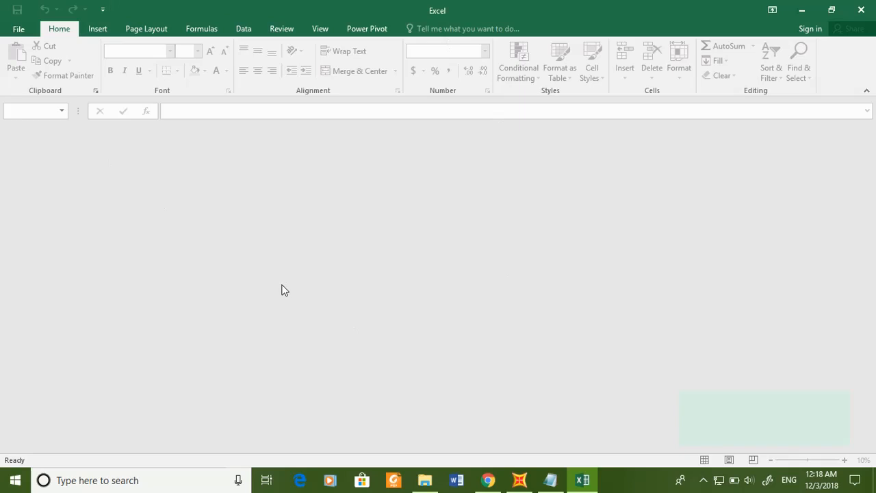
pyautogui.click(25, 30)
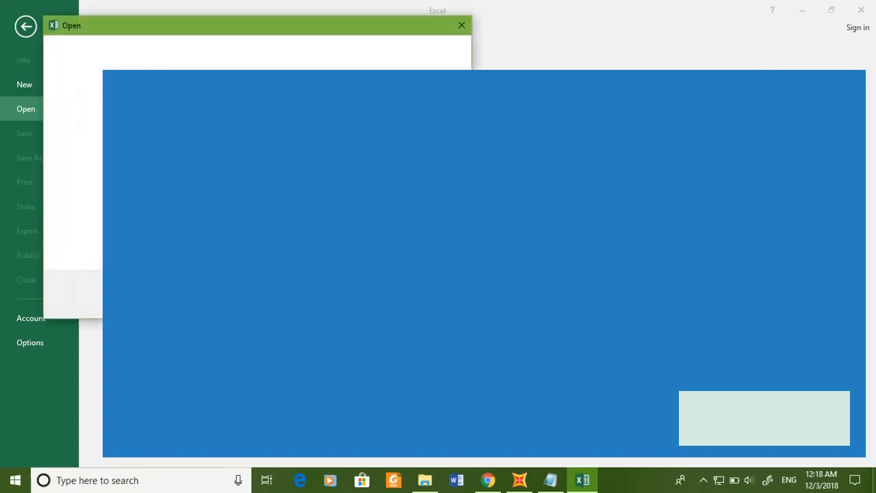
pyautogui.click(84, 121)
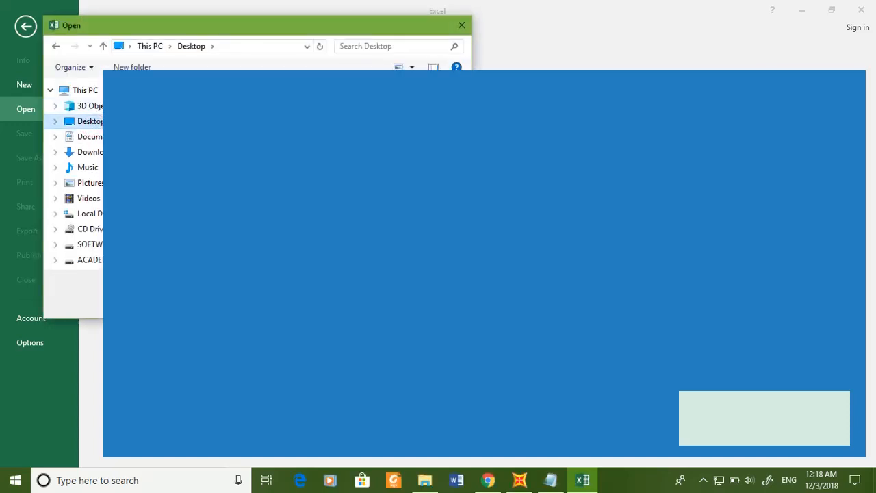
pyautogui.doubleClick(260, 151)
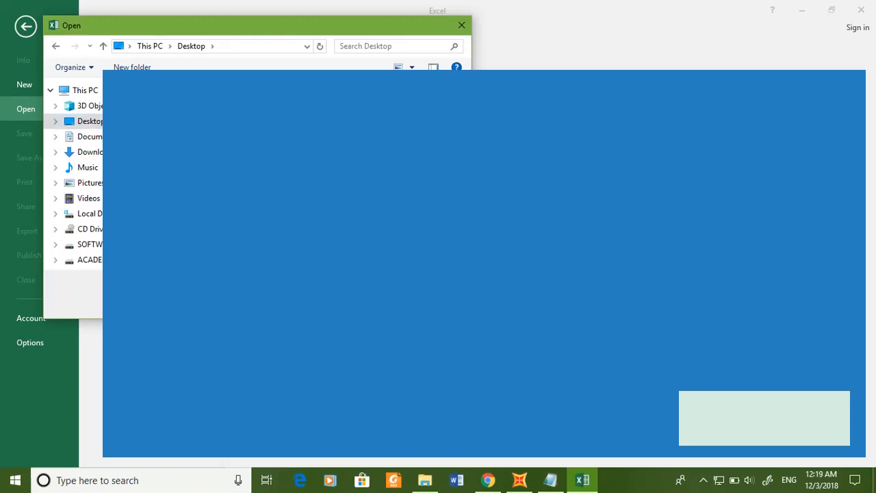
pyautogui.doubleClick(248, 145)
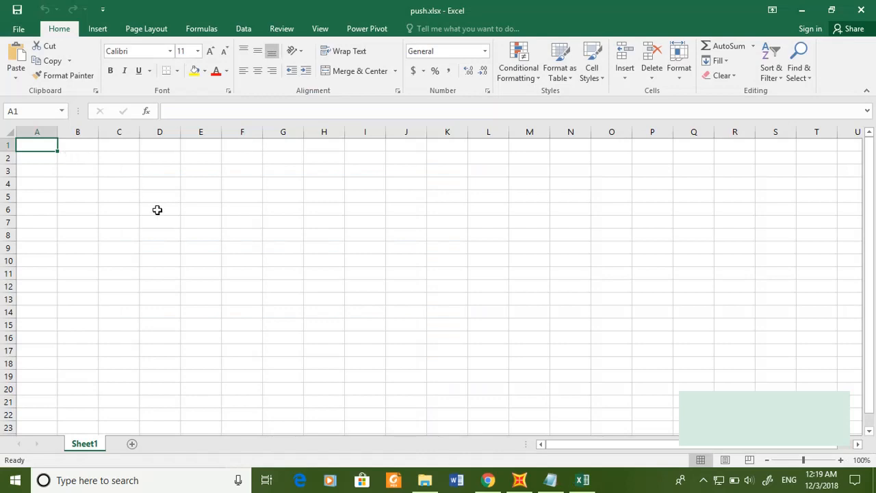
pyautogui.click(50, 158)
pyautogui.hotkey('ctrl', 'v')
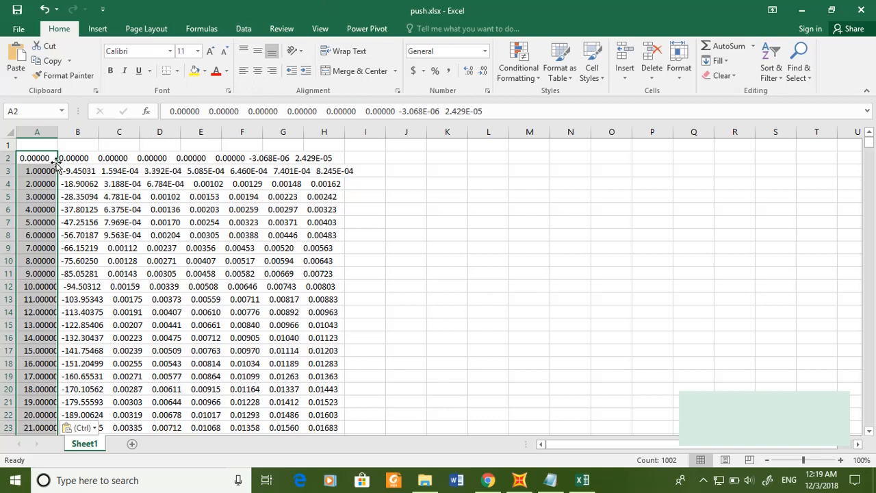
# Examine the pasted rows in column A and the cells across row 2 to see which cells hold the data
pyautogui.press('Down')
pyautogui.press('Down')
pyautogui.press('Up')
pyautogui.press('Up')
pyautogui.press('Down')
pyautogui.press('Down')
pyautogui.press('Down')
pyautogui.press('Down')
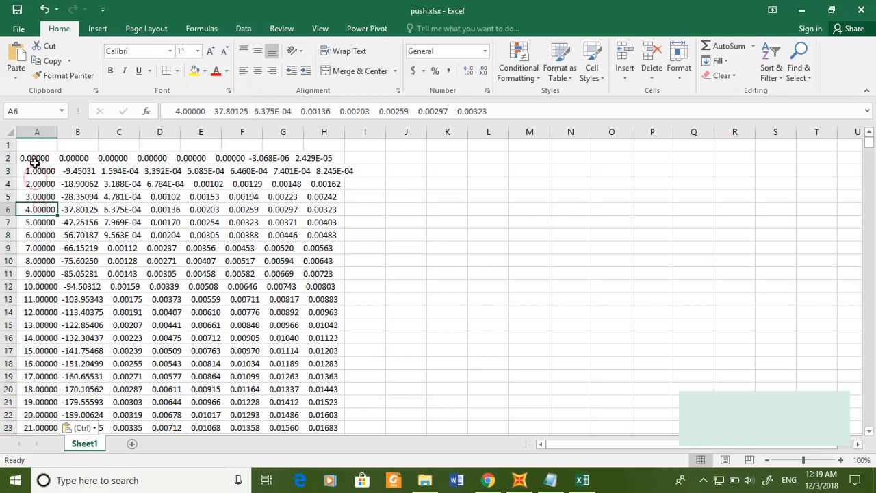
pyautogui.click(35, 159)
pyautogui.click(35, 171)
pyautogui.click(35, 183)
pyautogui.click(39, 196)
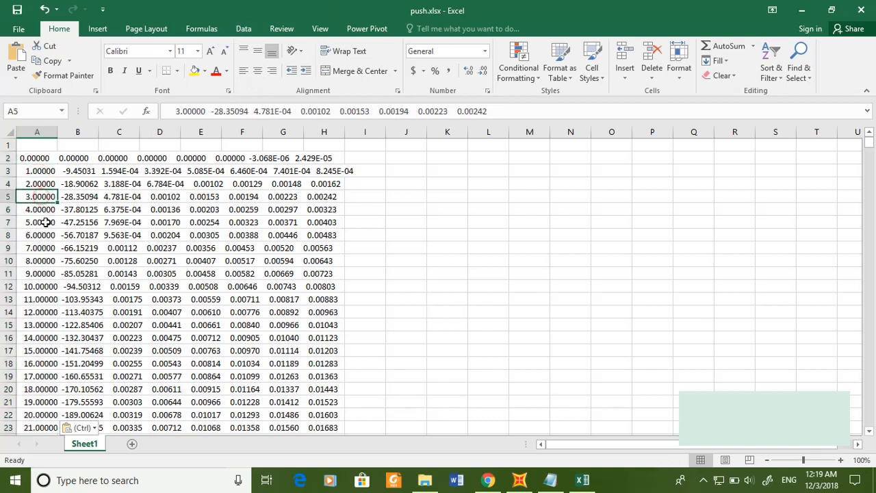
pyautogui.click(45, 222)
pyautogui.click(76, 159)
pyautogui.click(199, 161)
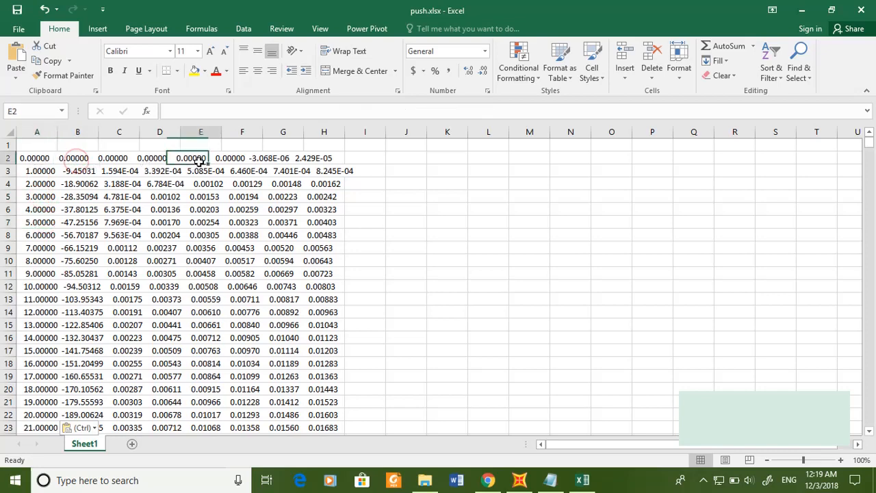
pyautogui.click(127, 161)
pyautogui.click(91, 162)
# Select the pasted data in column A from A2 down to the last row and start Text to Columns on it
pyautogui.click(46, 158)
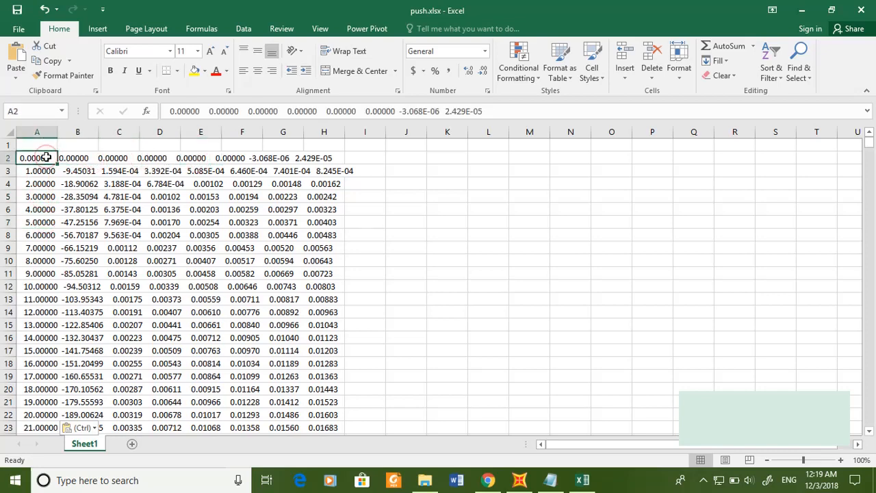
pyautogui.hotkey('ctrl', 'shift', 'Down')
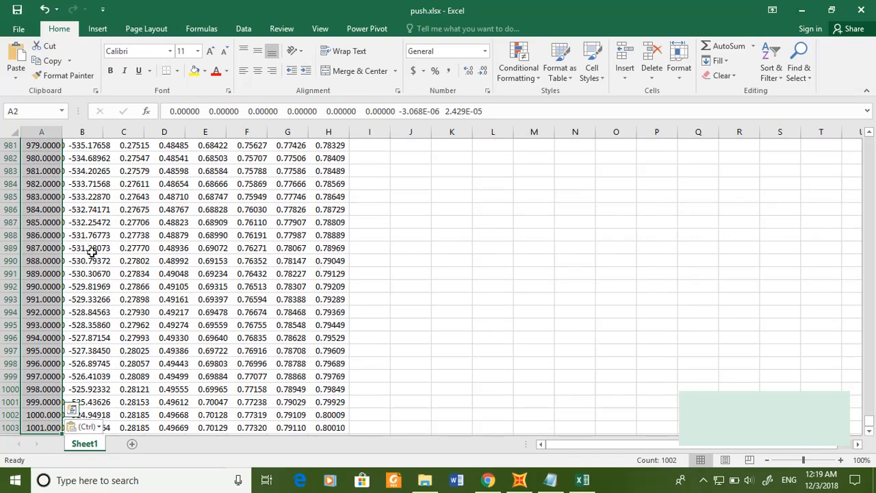
pyautogui.scroll(-2, 91, 252)
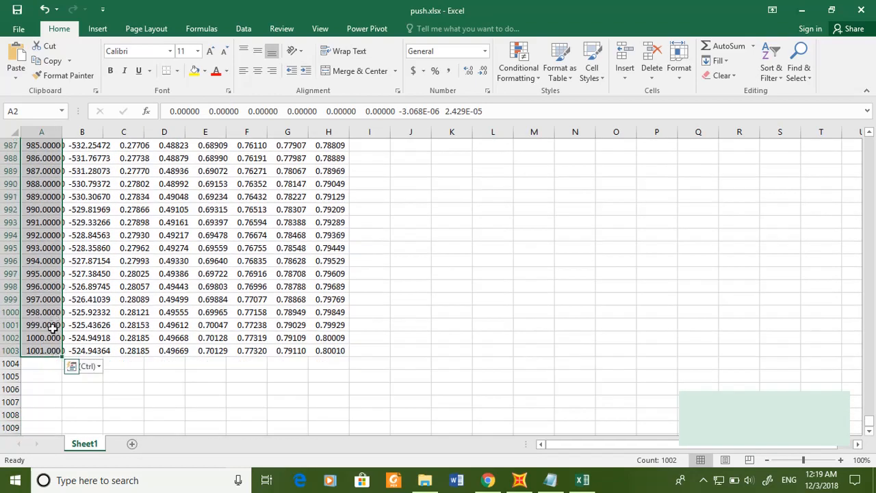
pyautogui.scroll(3, 100, 305)
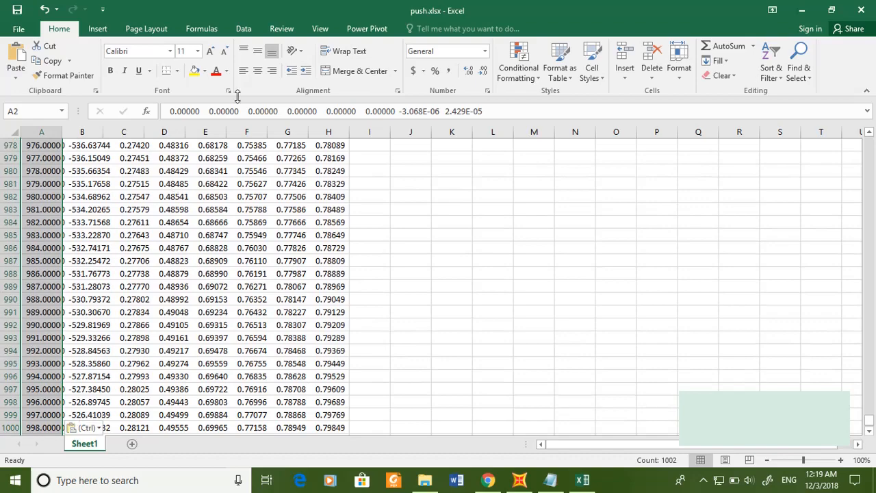
pyautogui.click(244, 29)
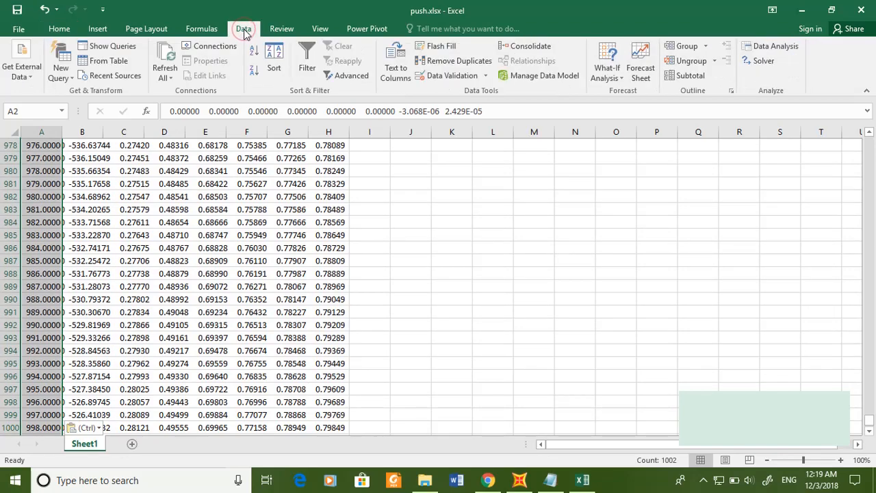
pyautogui.click(397, 60)
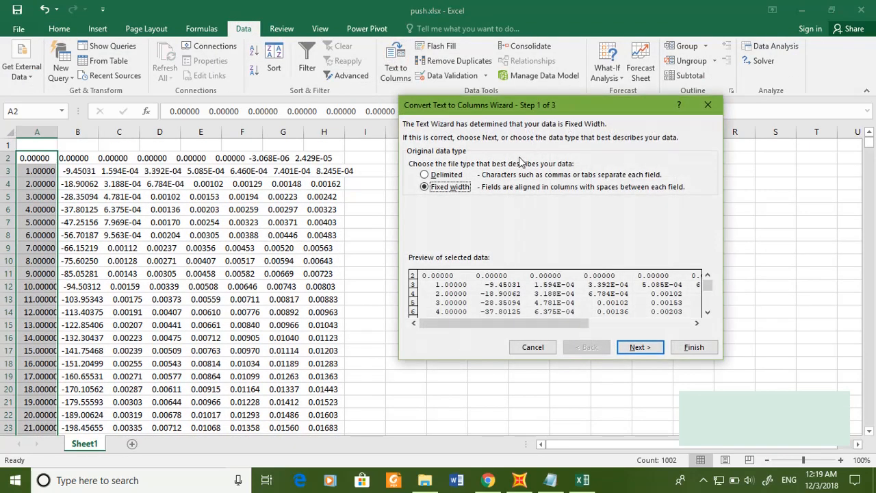
pyautogui.moveTo(449, 107); pyautogui.dragTo(404, 91)
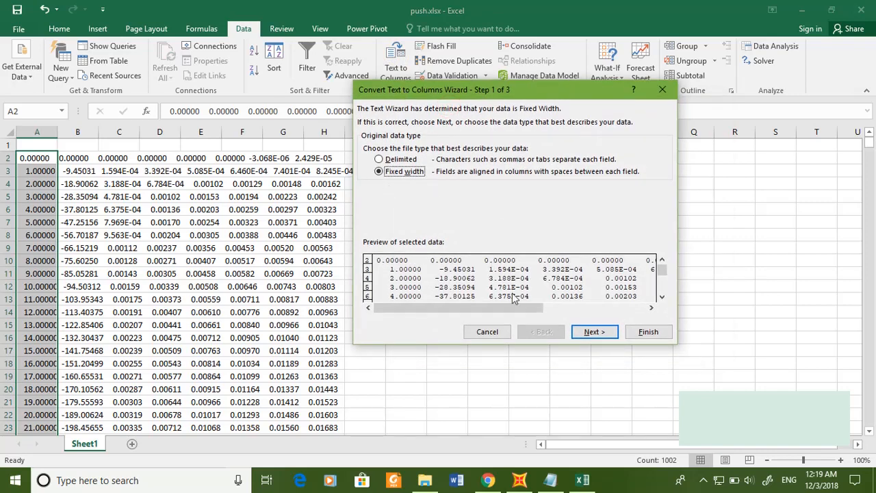
pyautogui.click(593, 332)
pyautogui.moveTo(490, 309); pyautogui.dragTo(656, 309)
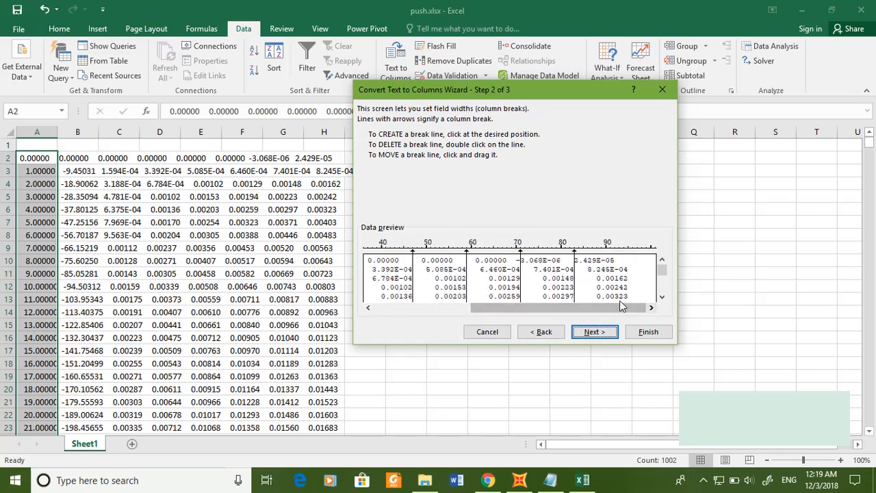
pyautogui.moveTo(528, 308); pyautogui.dragTo(401, 317)
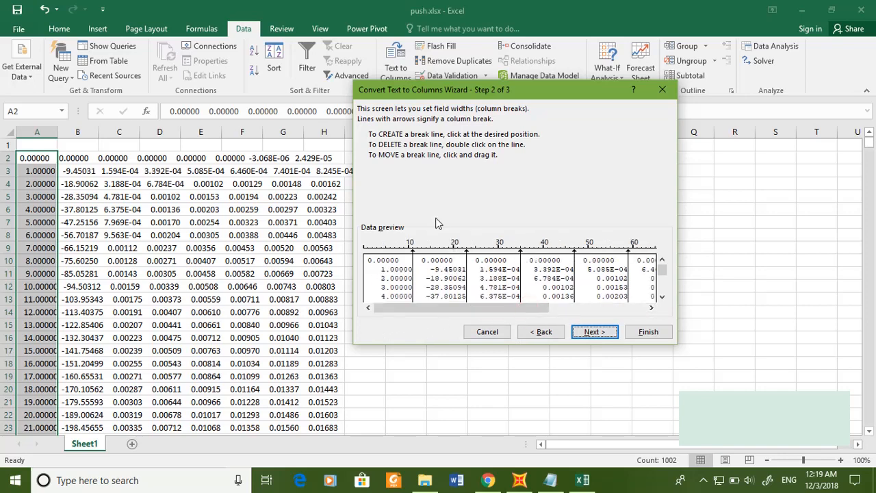
pyautogui.click(542, 332)
# Split the selected data into separate columns as delimited text using the space delimiter, and check the split cells
pyautogui.click(396, 162)
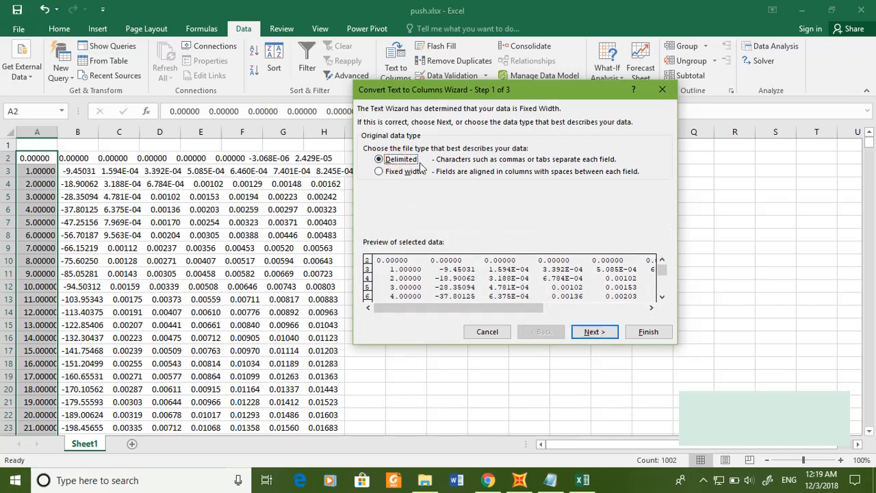
pyautogui.click(592, 332)
pyautogui.click(367, 183)
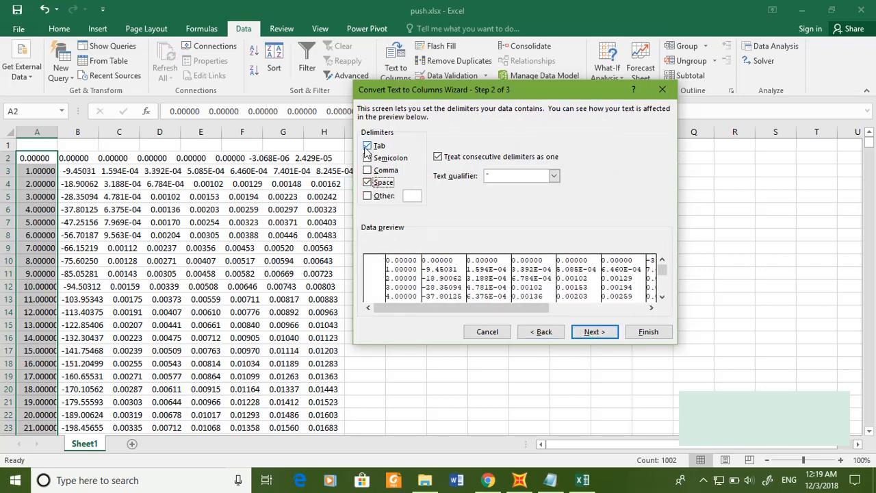
pyautogui.moveTo(520, 307)
pyautogui.mouseDown()
pyautogui.moveTo(647, 315)
pyautogui.moveTo(514, 308)
pyautogui.mouseUp()
pyautogui.click(648, 334)
pyautogui.click(187, 220)
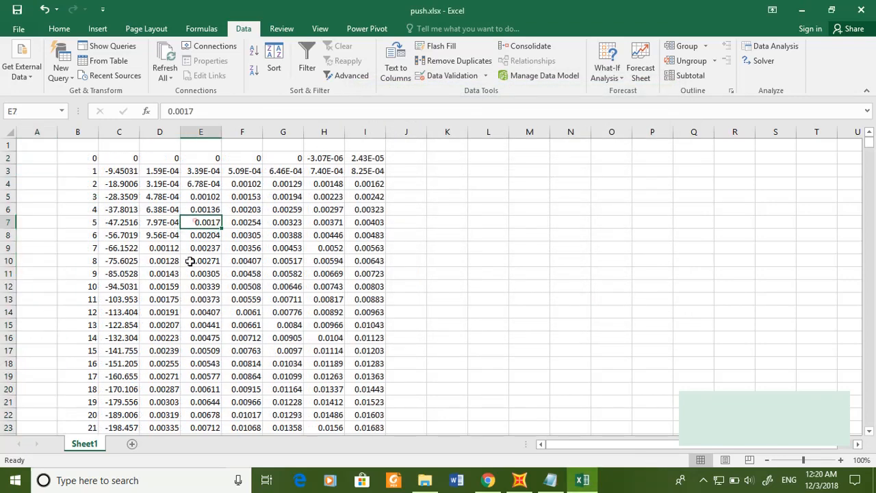
pyautogui.click(159, 223)
pyautogui.click(121, 158)
pyautogui.click(76, 169)
pyautogui.click(155, 171)
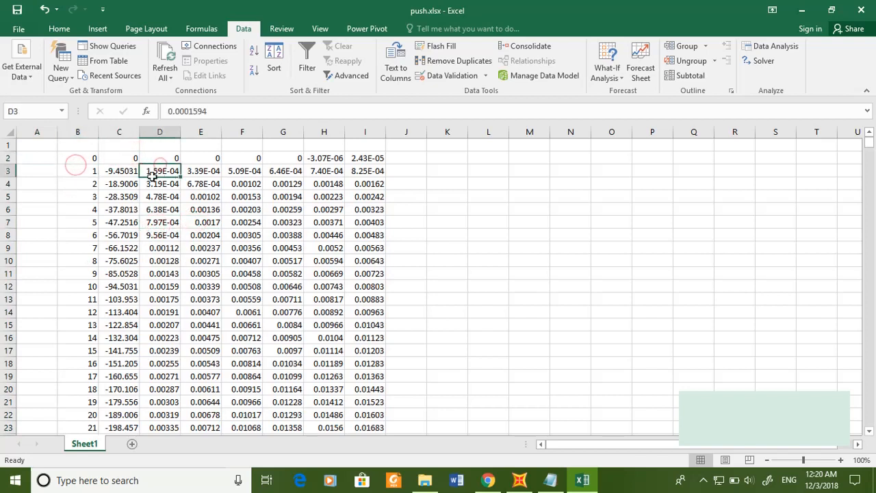
# Label cell C1 above the base shear values as "Base shear"
pyautogui.click(116, 146)
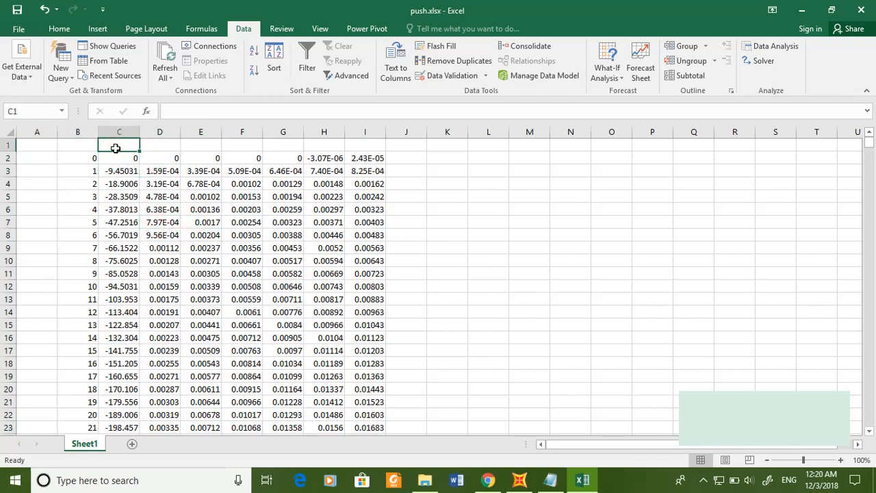
pyautogui.write('Base shear')
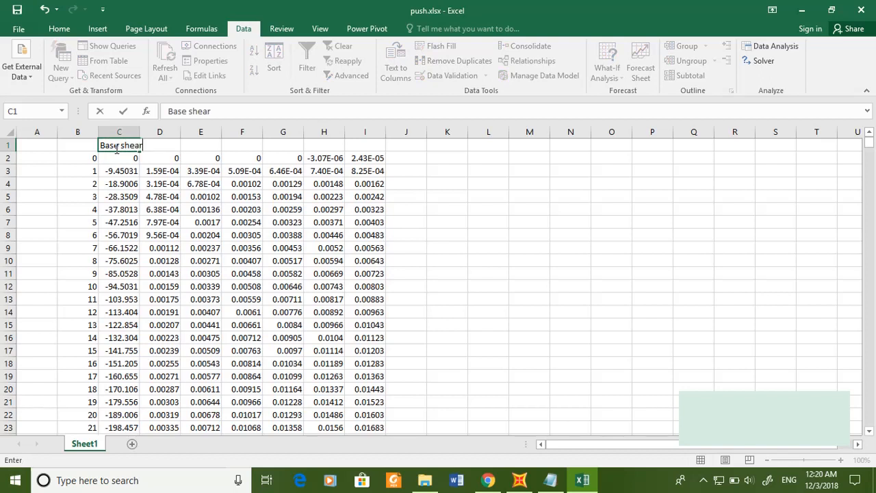
pyautogui.click(233, 199)
# Number the six displacement columns 1 to 6 in header cells D1 through I1
pyautogui.click(167, 147)
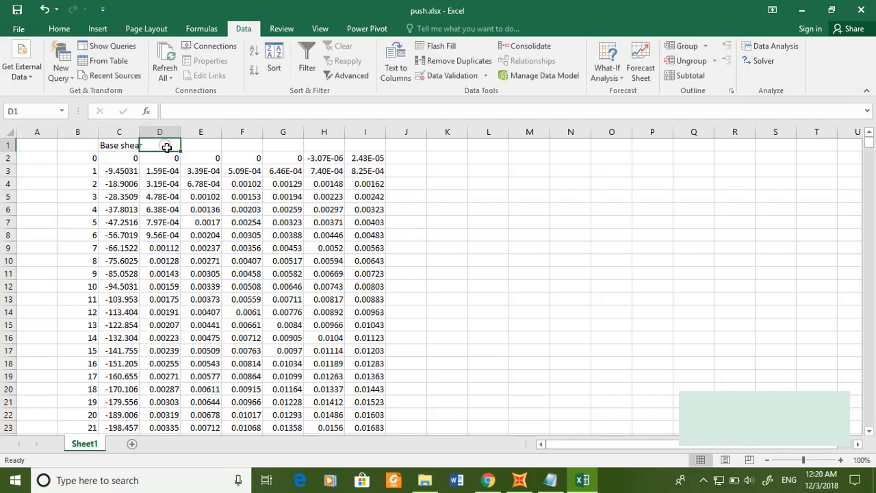
pyautogui.write('1')
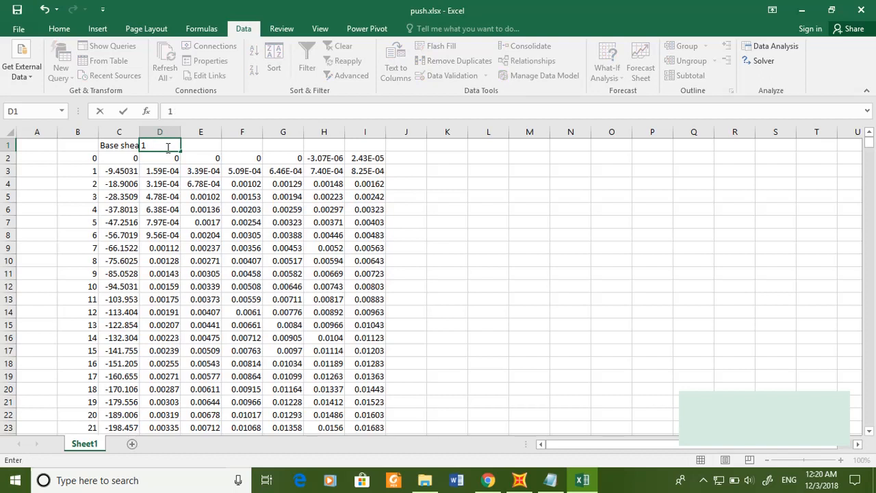
pyautogui.press('Tab')
pyautogui.write('2')
pyautogui.press('Tab')
pyautogui.write('3')
pyautogui.press('Tab')
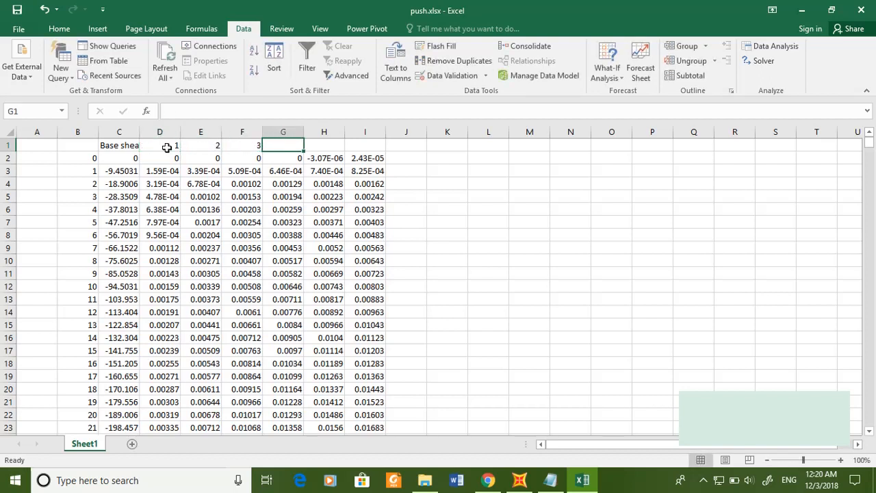
pyautogui.write('4')
pyautogui.press('Tab')
pyautogui.write('5')
pyautogui.press('Tab')
pyautogui.write('6')
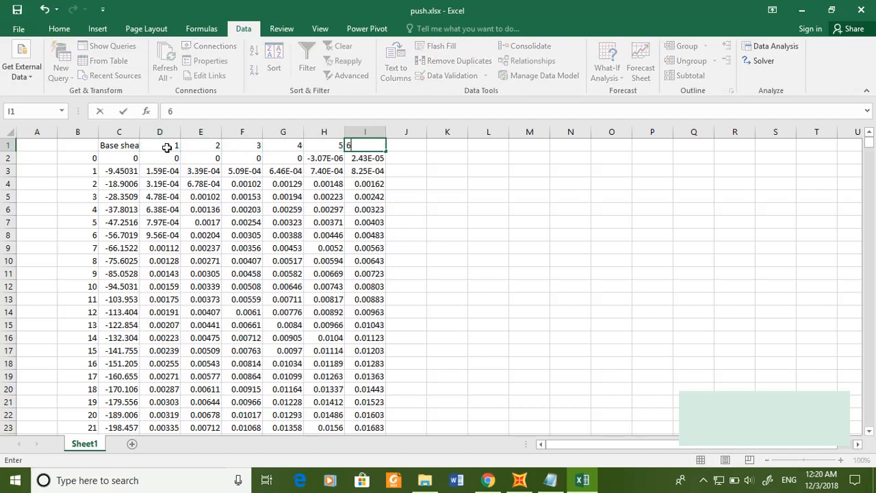
pyautogui.press('Tab')
# Insert a blank column between the base shear column and the first displacement column
pyautogui.click(130, 145)
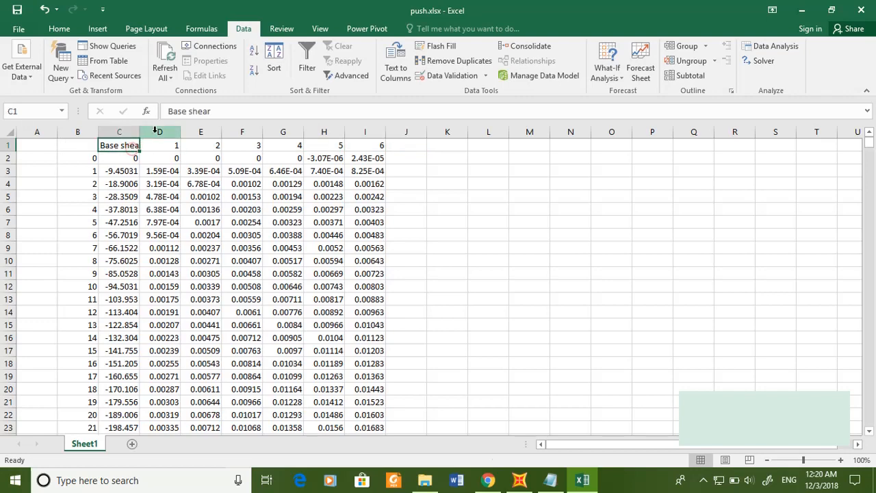
pyautogui.click(156, 131)
pyautogui.rightClick(156, 131)
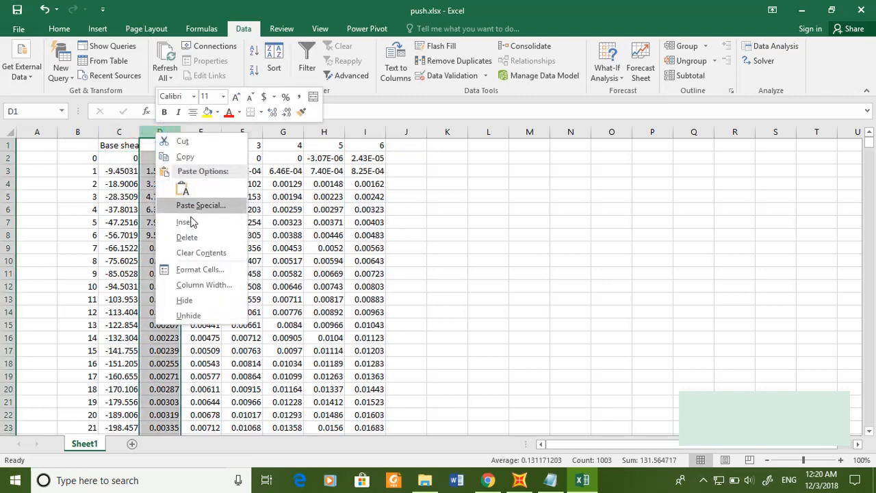
pyautogui.click(172, 238)
pyautogui.click(159, 235)
# Enter =C2 in D2 to reference the base shear, and fill the formula down to D3
pyautogui.click(155, 160)
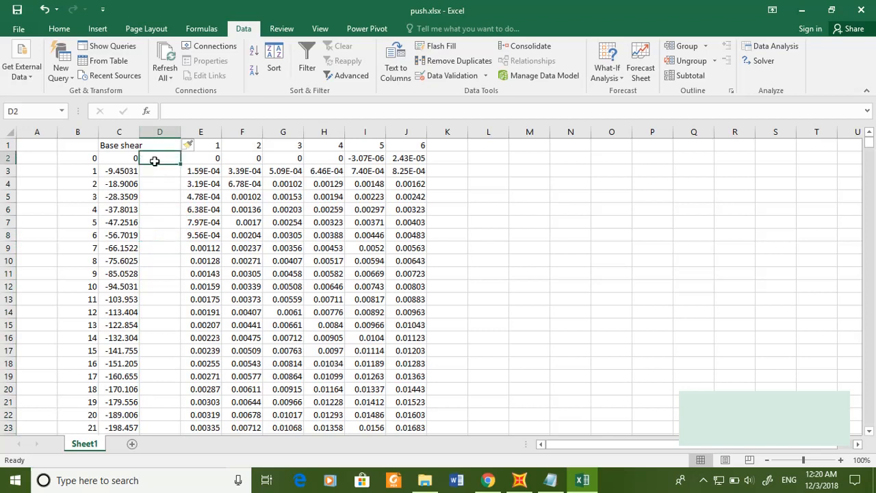
pyautogui.write('=')
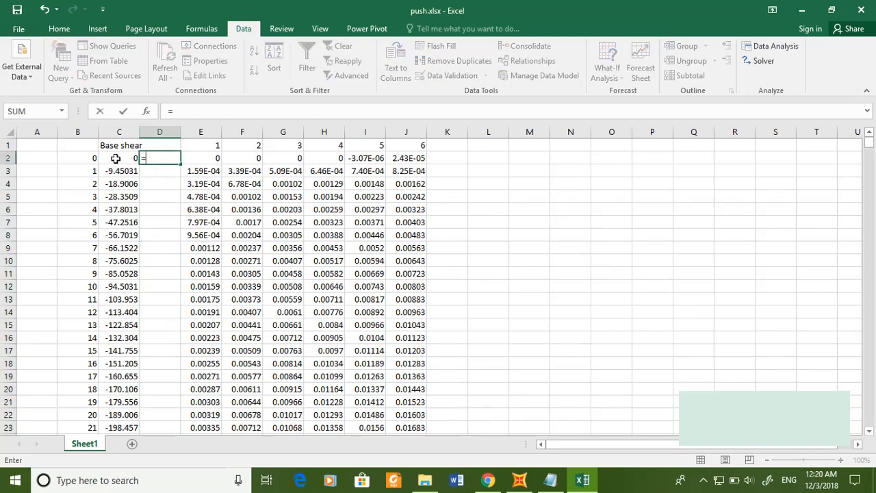
pyautogui.click(115, 158)
pyautogui.press('Return')
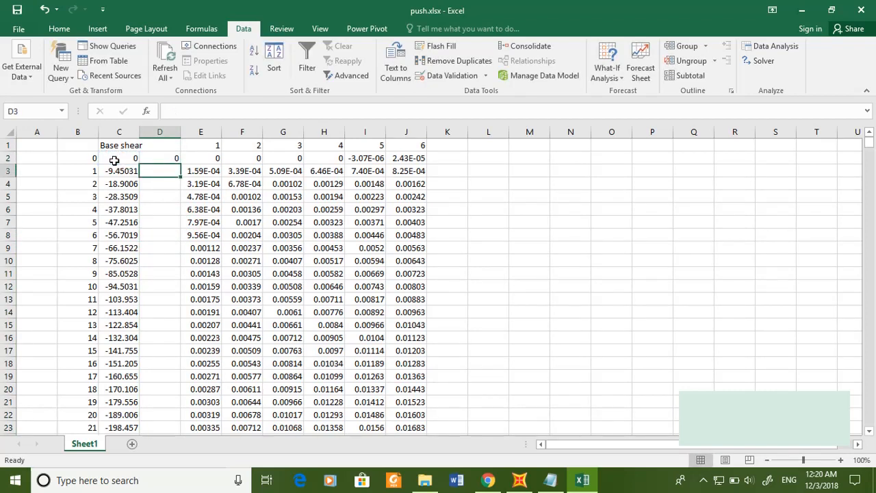
pyautogui.click(151, 161)
pyautogui.moveTo(180, 165); pyautogui.dragTo(164, 171)
pyautogui.click(164, 171)
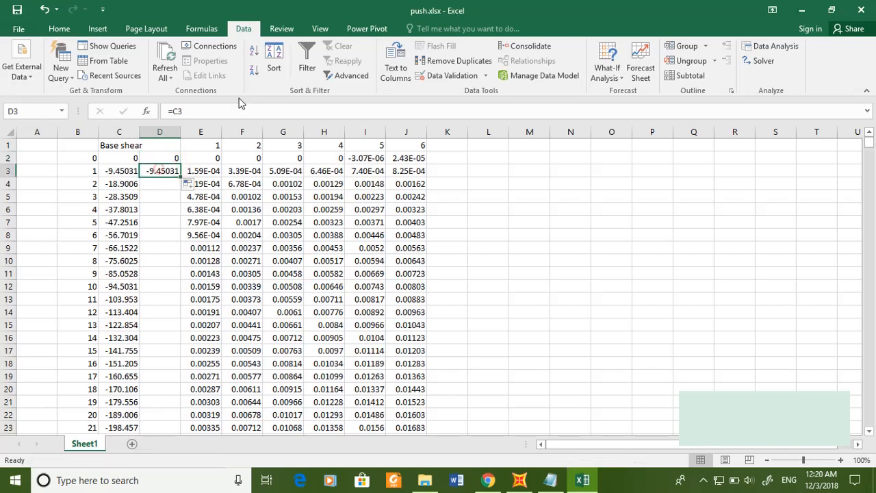
# Change the formula in D3 to =C3*-1 and fill it down the whole column to reverse the base shear's sign
pyautogui.click(208, 114)
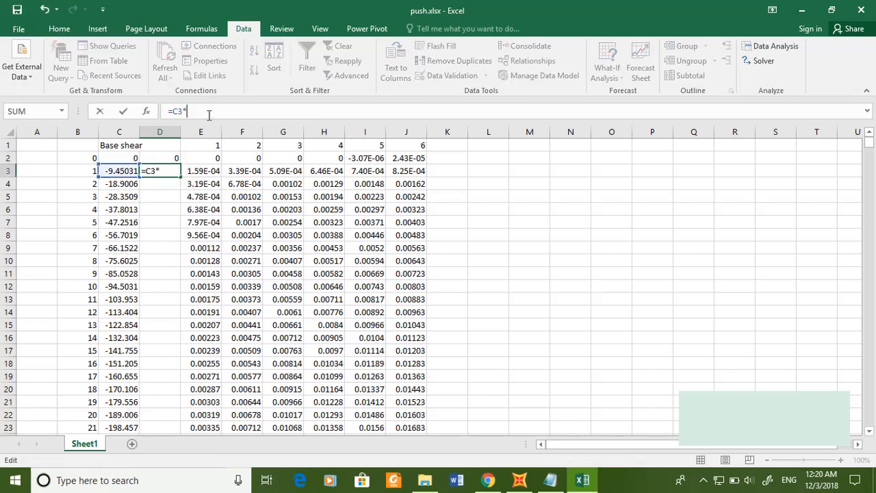
pyautogui.write('*-1')
pyautogui.press('Return')
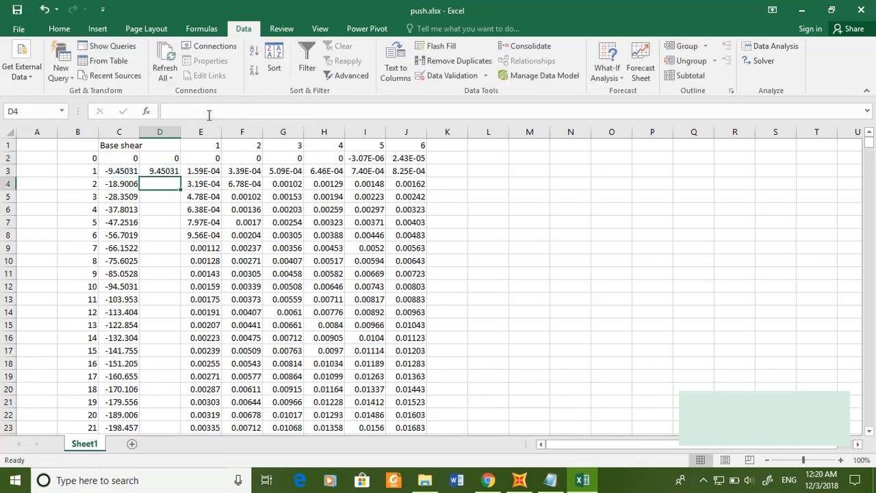
pyautogui.click(168, 172)
pyautogui.doubleClick(180, 177)
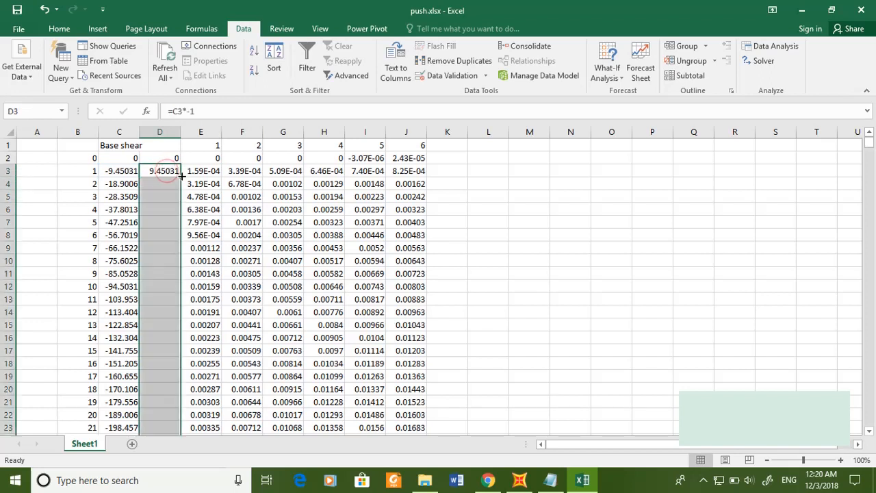
# Switch to pushover data.txt in Notepad, examine its units and the base shear and joint displacement columns, and return to Excel
pyautogui.click(551, 480)
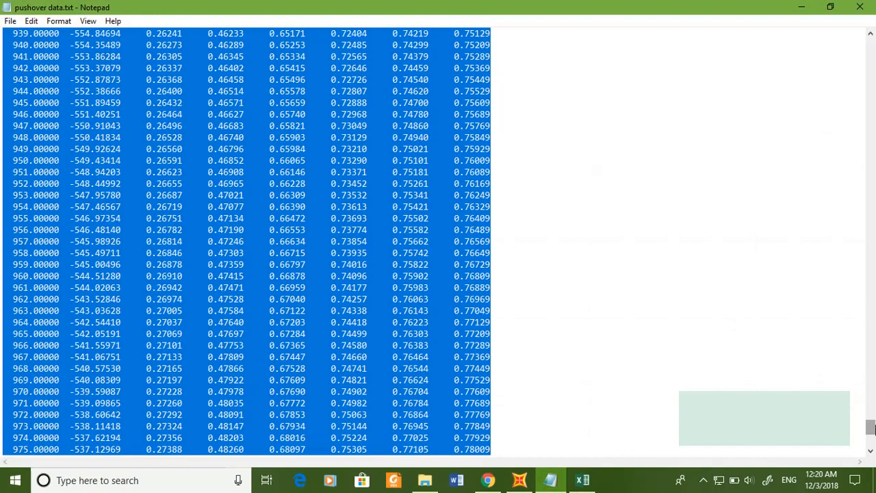
pyautogui.moveTo(871, 428); pyautogui.dragTo(875, 20)
pyautogui.click(226, 126)
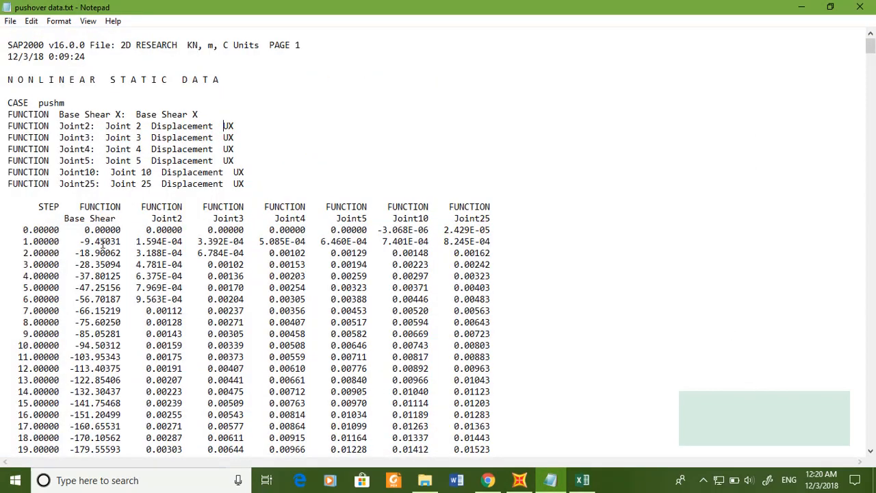
pyautogui.moveTo(188, 45); pyautogui.dragTo(258, 45)
pyautogui.moveTo(204, 151); pyautogui.dragTo(204, 161)
pyautogui.moveTo(202, 253); pyautogui.dragTo(203, 265)
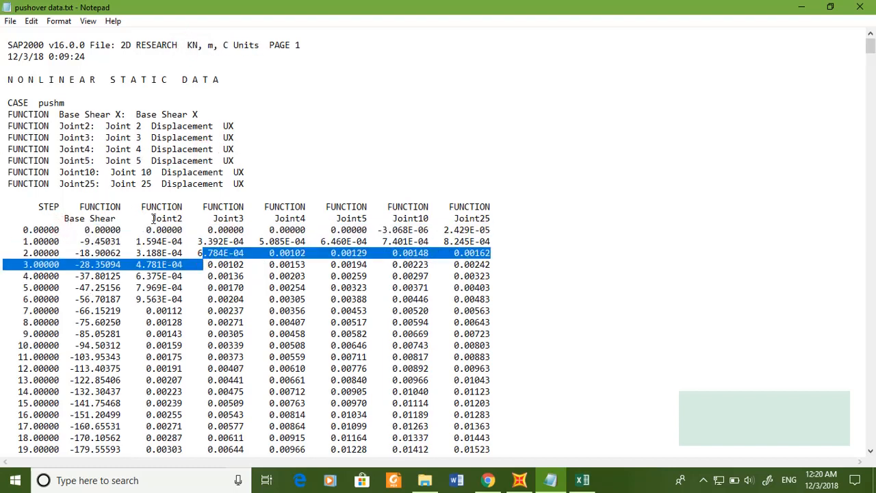
pyautogui.click(581, 480)
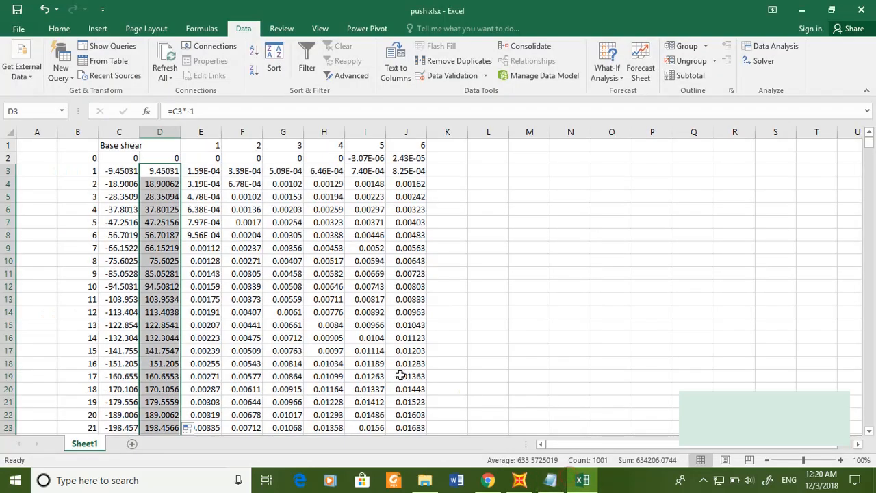
# Copy the storey numbers 1 to 6 from E1:J1 and paste them as headers starting at K1
pyautogui.click(283, 299)
pyautogui.click(236, 208)
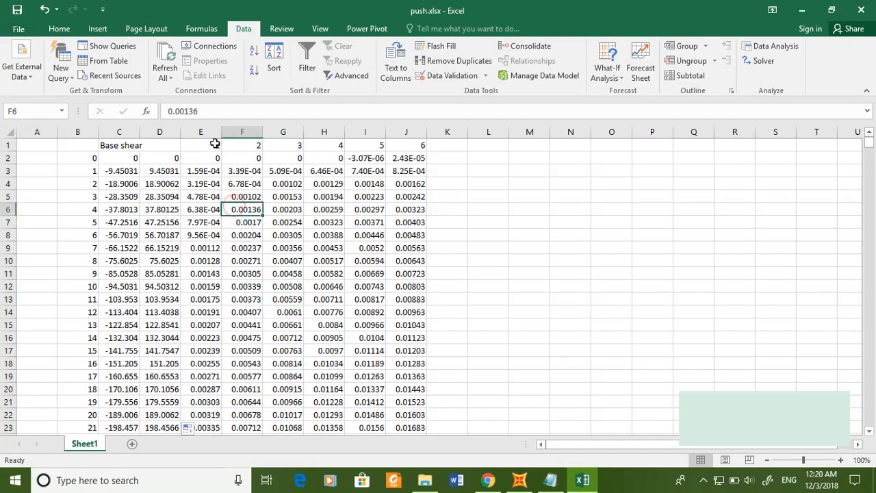
pyautogui.click(213, 170)
pyautogui.click(206, 147)
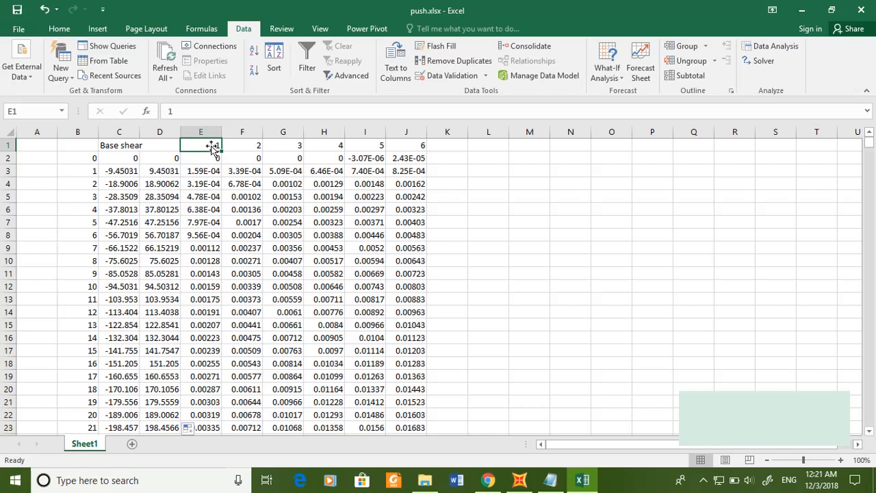
pyautogui.moveTo(212, 146); pyautogui.dragTo(411, 145)
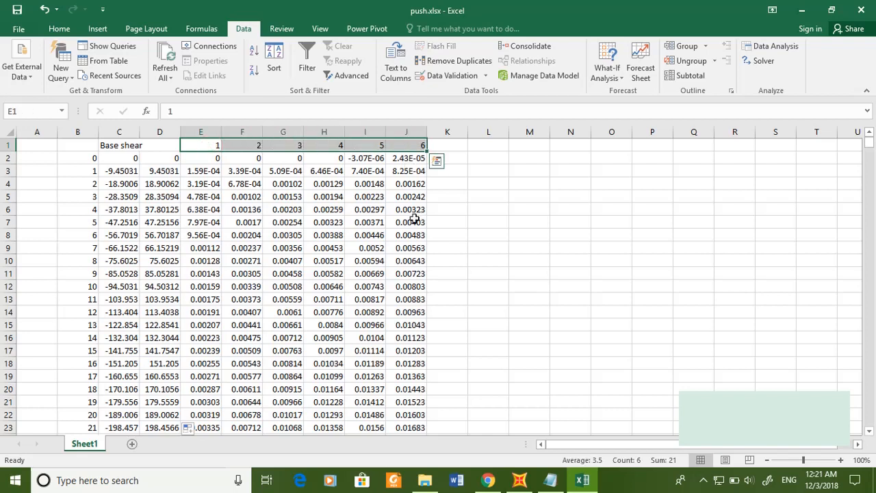
pyautogui.hotkey('ctrl', 'c')
pyautogui.click(447, 143)
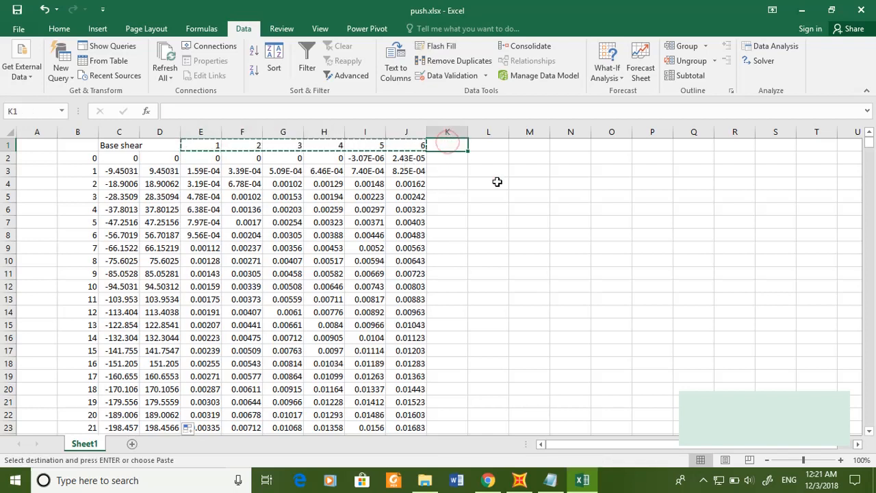
pyautogui.hotkey('ctrl', 'v')
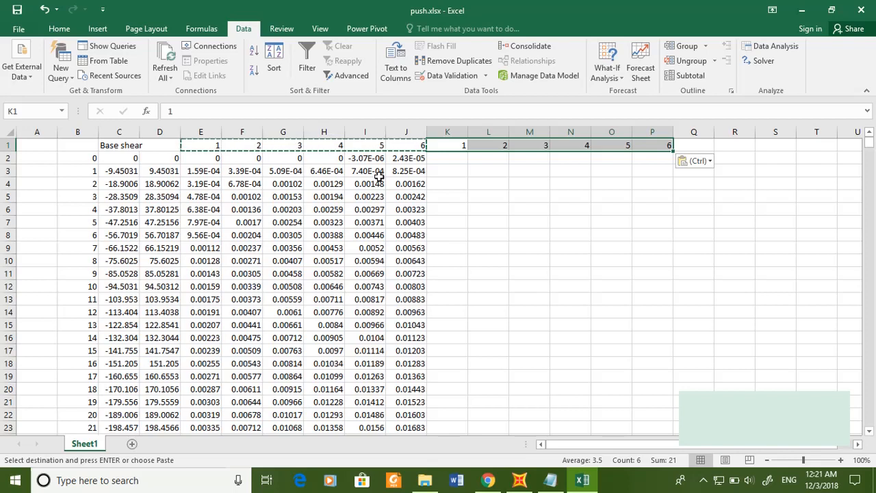
# Enter a formula in K2 that takes the first storey's displacement from E2
pyautogui.click(449, 161)
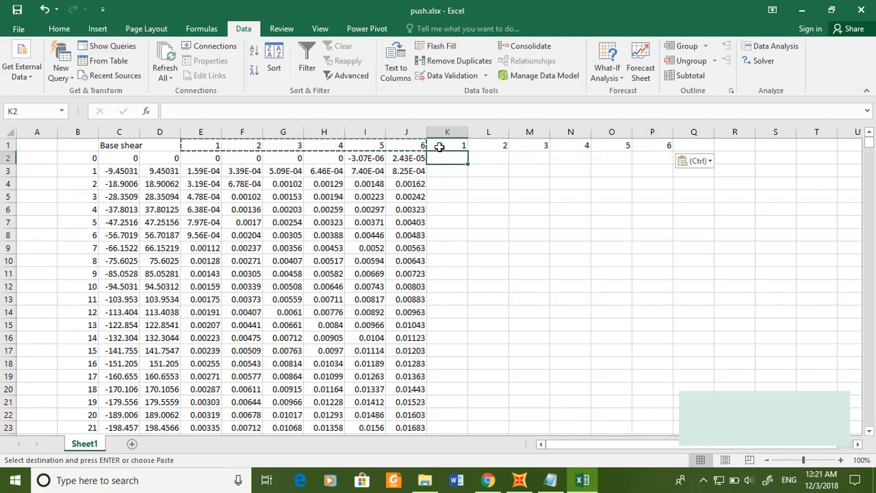
pyautogui.write('=')
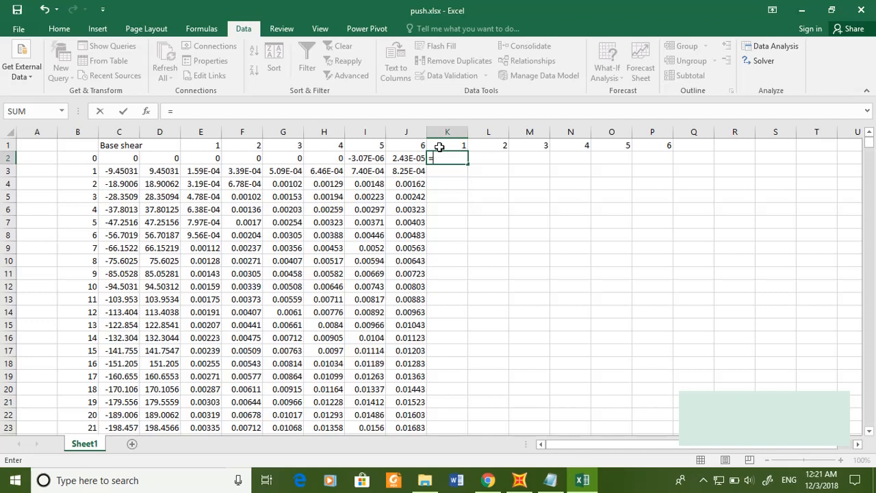
pyautogui.click(200, 158)
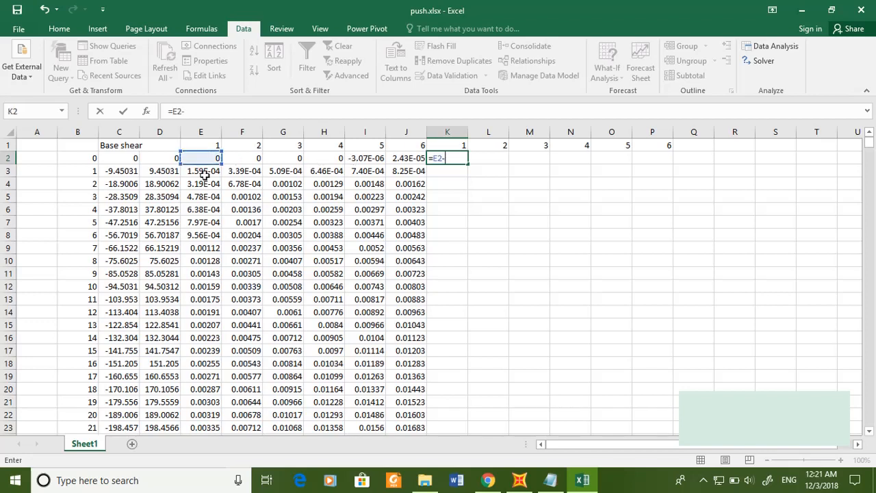
pyautogui.press('Return')
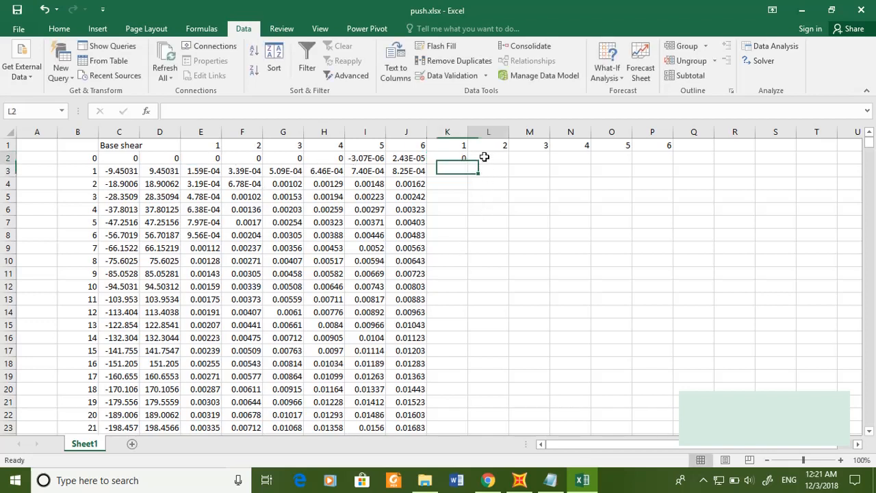
# Enter =F2-E2 in L2 to calculate the second storey's relative displacement
pyautogui.click(484, 157)
pyautogui.write('=')
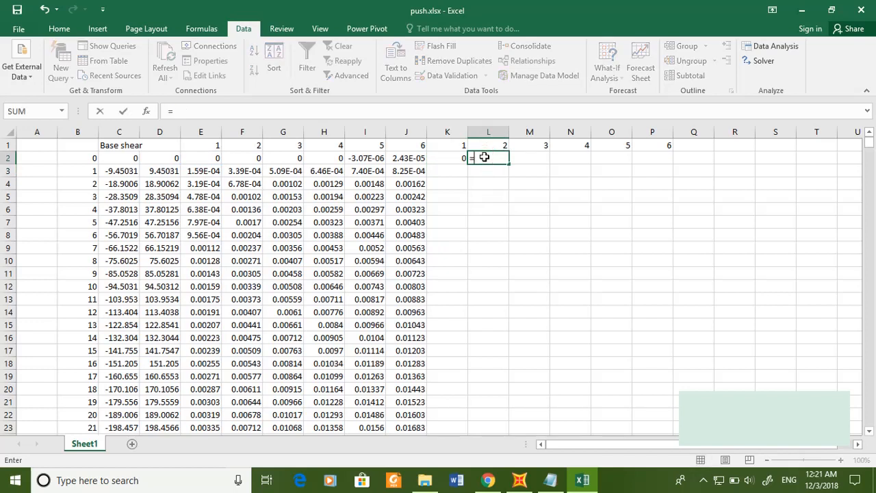
pyautogui.click(246, 158)
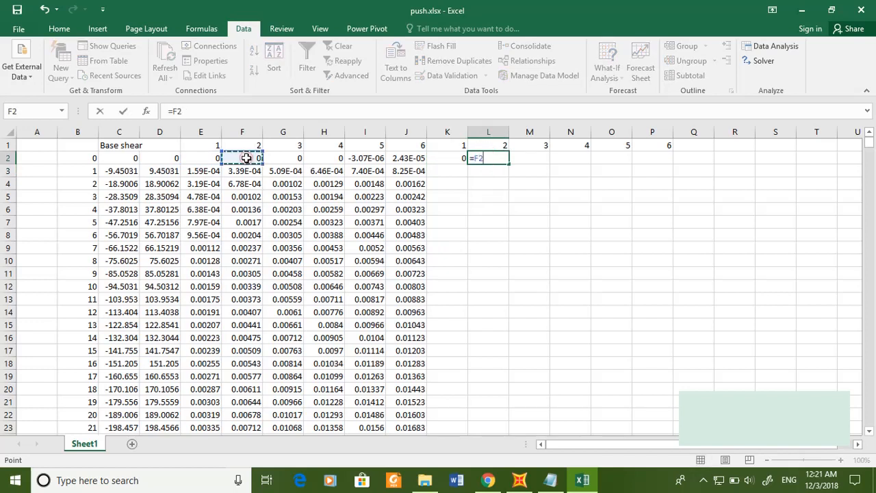
pyautogui.write('-')
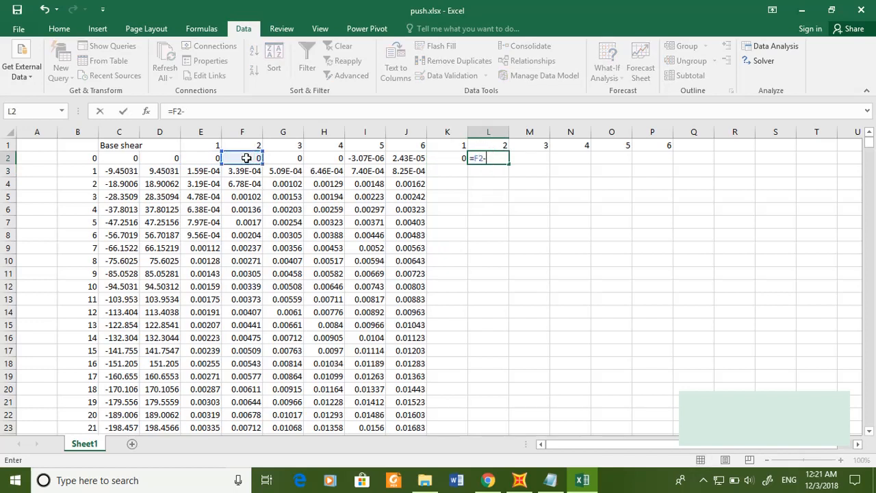
pyautogui.click(209, 160)
pyautogui.press('Return')
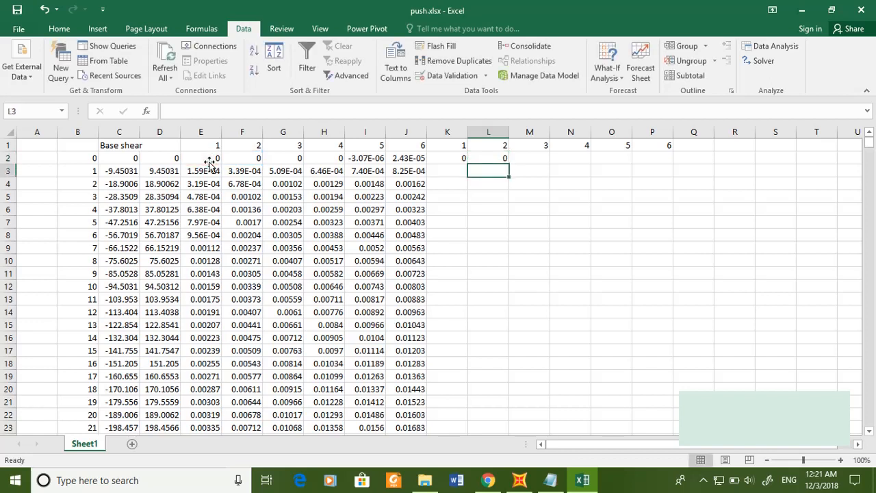
# Fill the L2 formula across to P2 for storeys 3 to 6, and check the formulas in P2 and O2
pyautogui.click(501, 157)
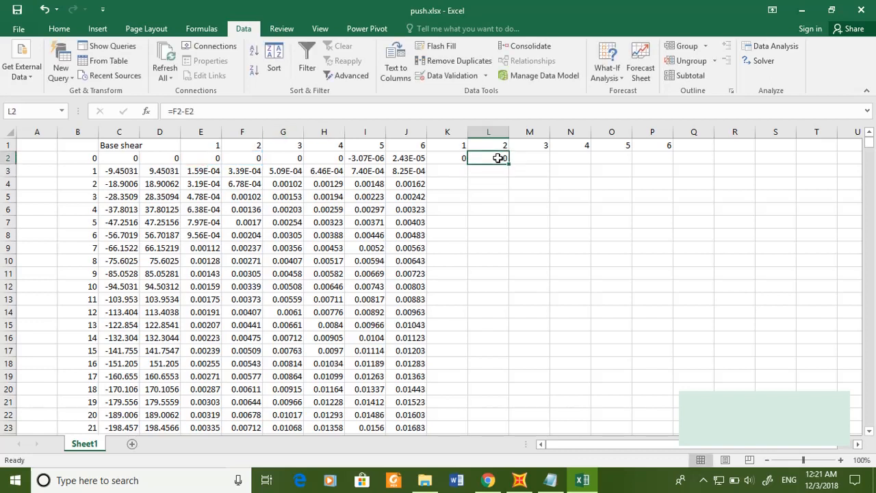
pyautogui.moveTo(509, 165); pyautogui.dragTo(664, 161)
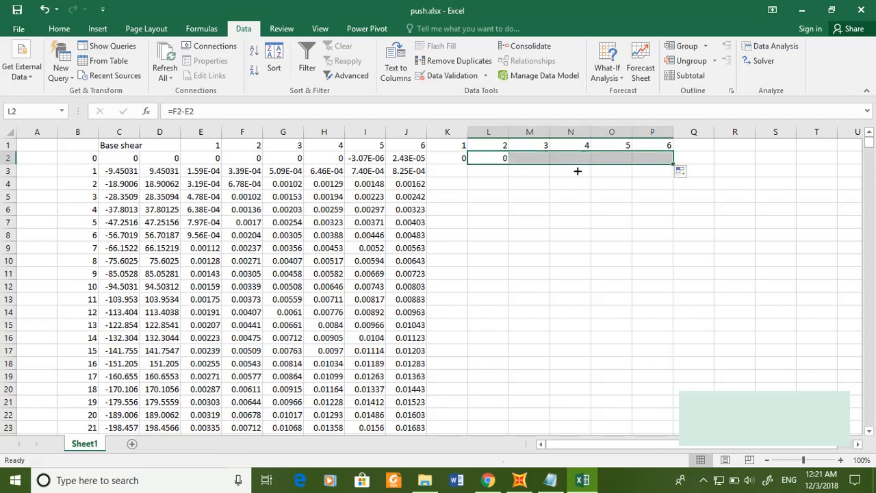
pyautogui.click(647, 159)
pyautogui.click(613, 159)
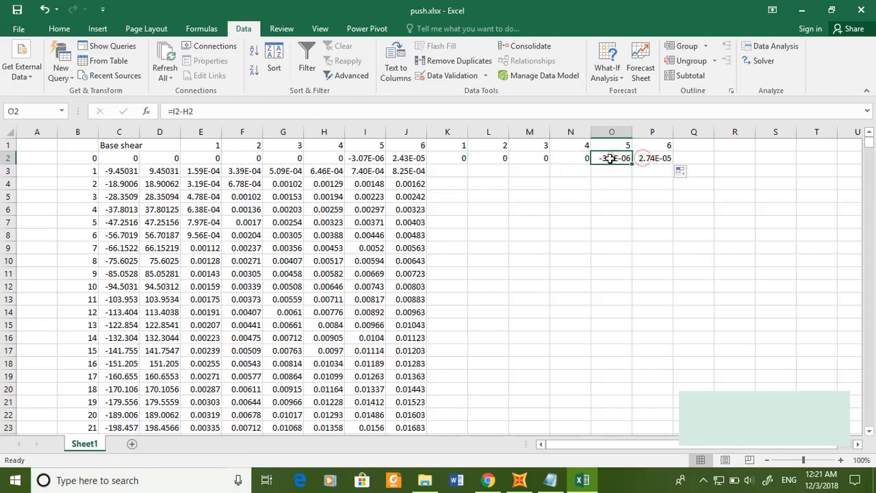
# Examine the relative displacement formulas and values for storeys 5 and 6 in O2 and P2
pyautogui.click(357, 169)
pyautogui.click(619, 159)
pyautogui.click(653, 160)
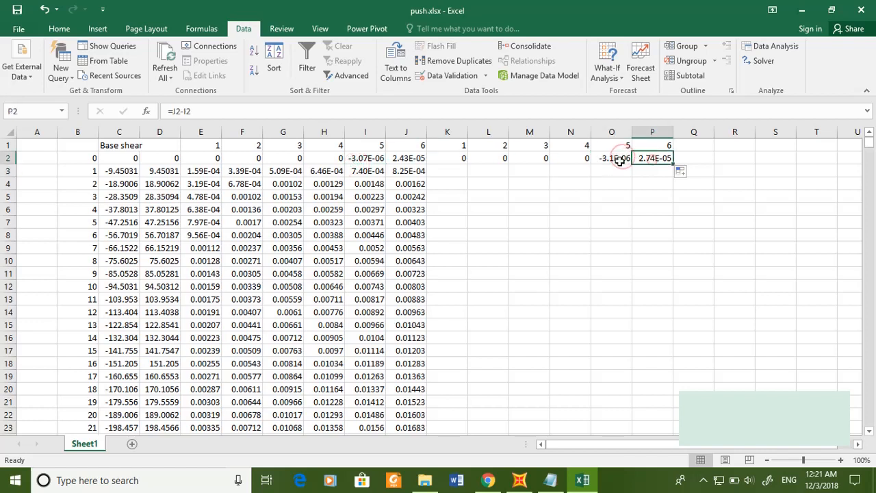
pyautogui.moveTo(616, 158); pyautogui.dragTo(650, 158)
pyautogui.click(570, 172)
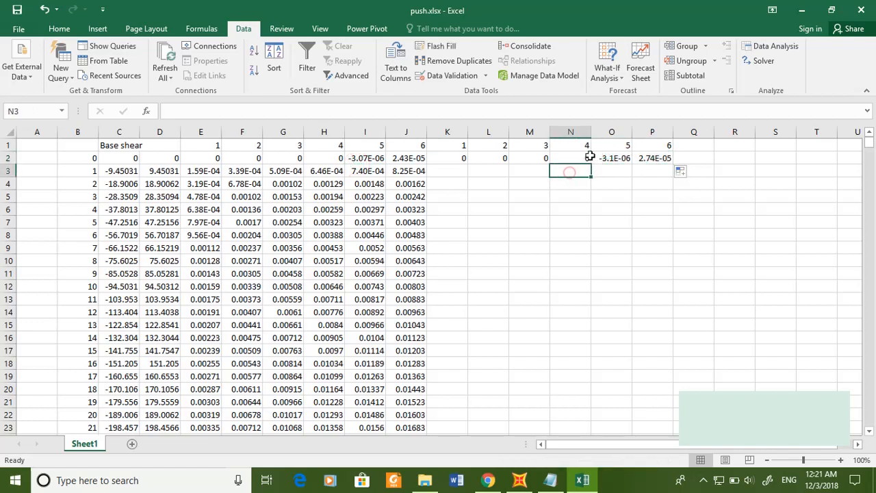
pyautogui.click(596, 160)
pyautogui.click(647, 159)
pyautogui.click(625, 158)
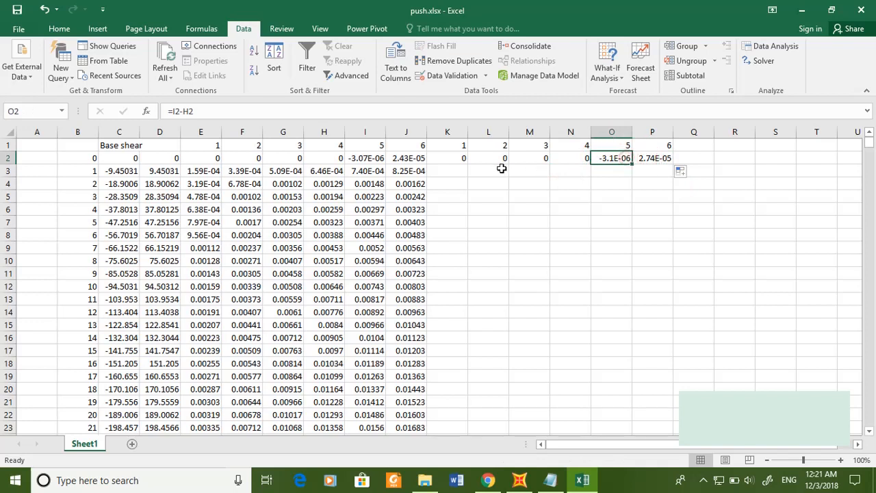
# Fill the row 2 relative displacement formulas in K2 and L2:P2 down through all the result rows
pyautogui.click(465, 162)
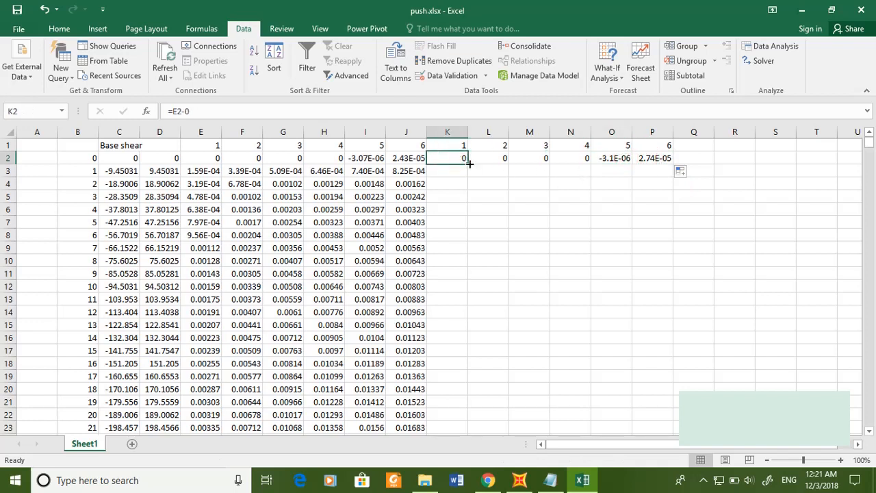
pyautogui.doubleClick(469, 164)
pyautogui.click(492, 160)
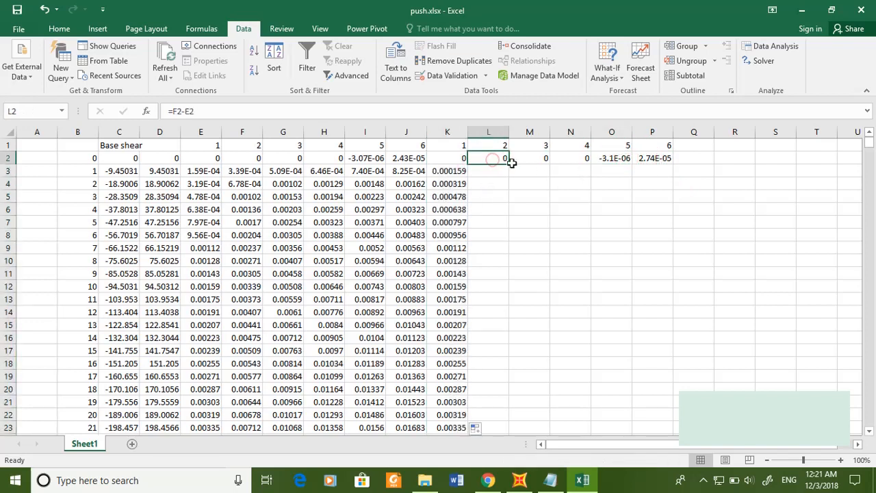
pyautogui.moveTo(512, 165); pyautogui.dragTo(662, 168)
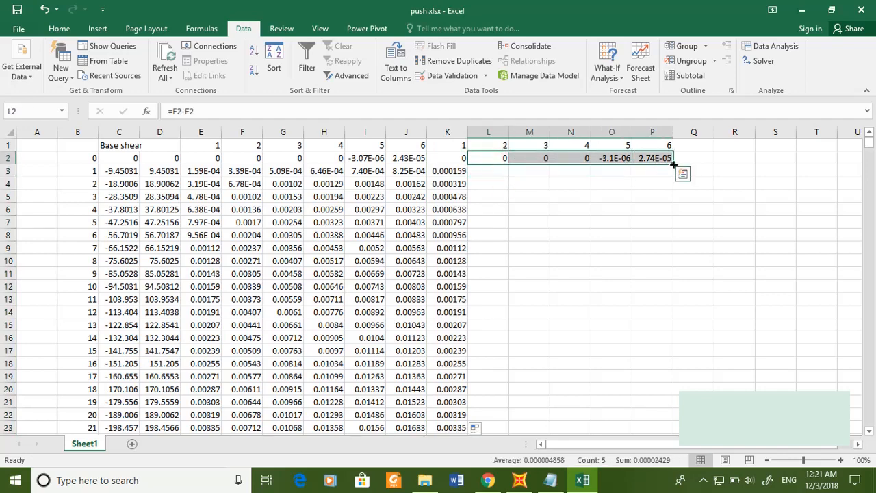
pyautogui.doubleClick(674, 164)
pyautogui.click(518, 277)
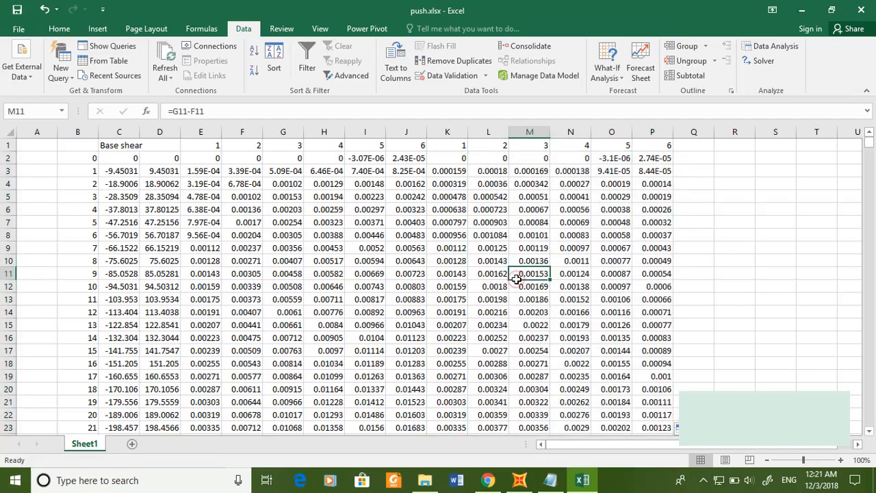
# Review the row 2 relative displacement formulas from K2 to P2 against the positive base shear values in column D
pyautogui.click(501, 260)
pyautogui.click(491, 162)
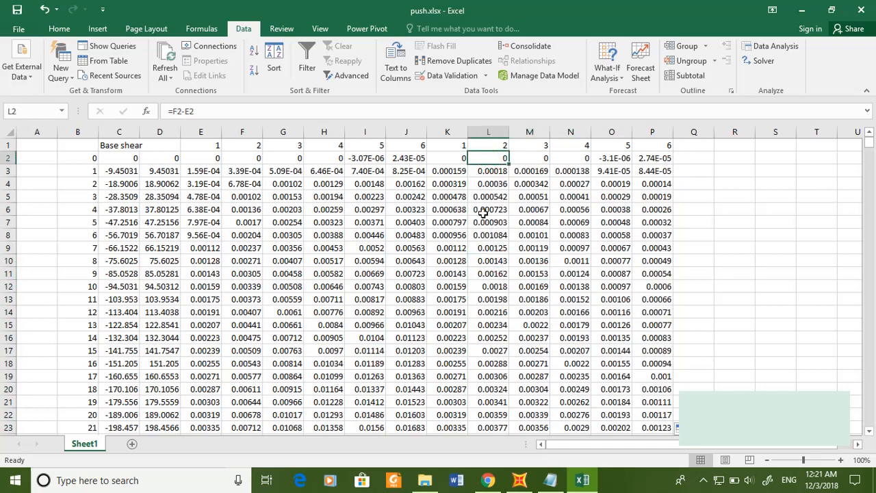
pyautogui.click(454, 158)
pyautogui.click(487, 158)
pyautogui.click(556, 159)
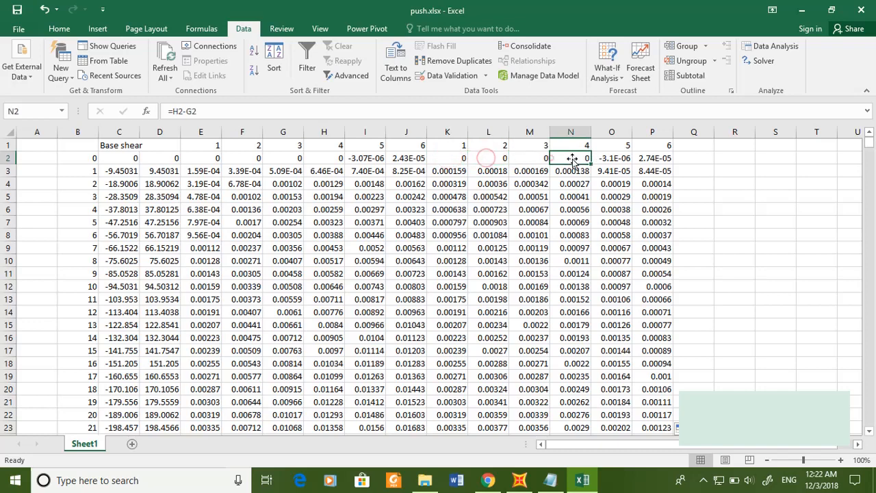
pyautogui.click(625, 159)
pyautogui.click(656, 158)
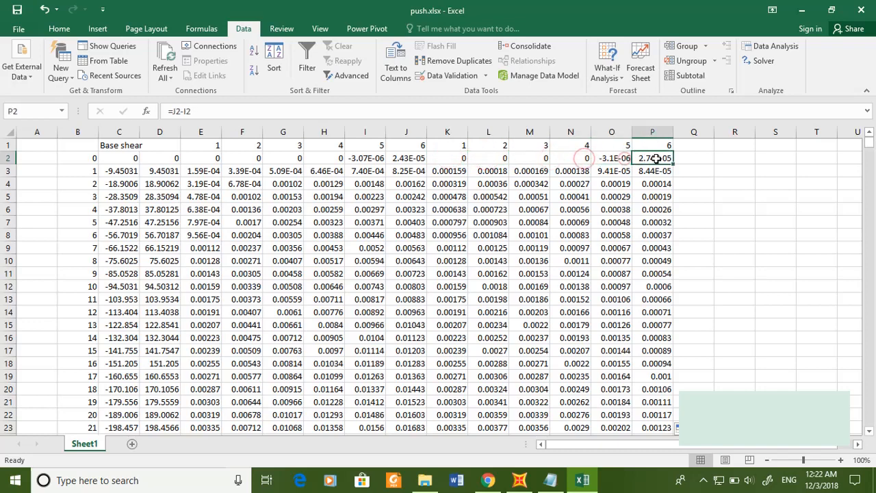
pyautogui.click(692, 160)
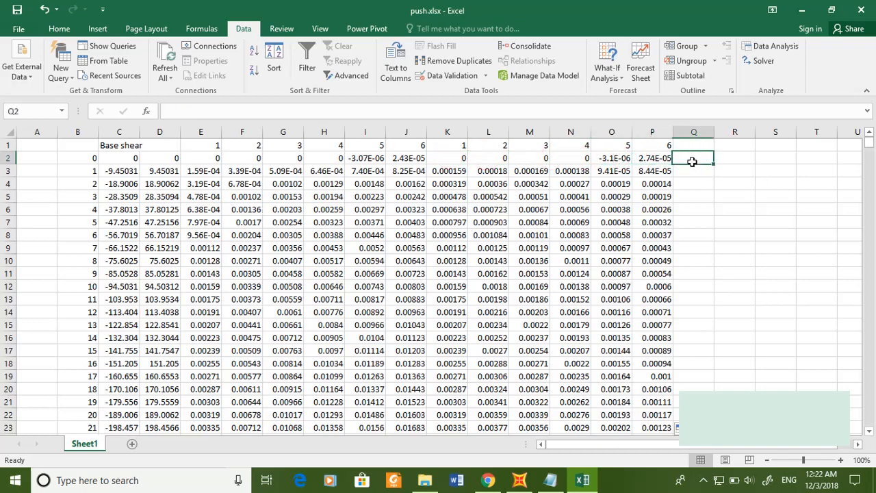
pyautogui.moveTo(153, 158); pyautogui.dragTo(161, 309)
pyautogui.click(368, 286)
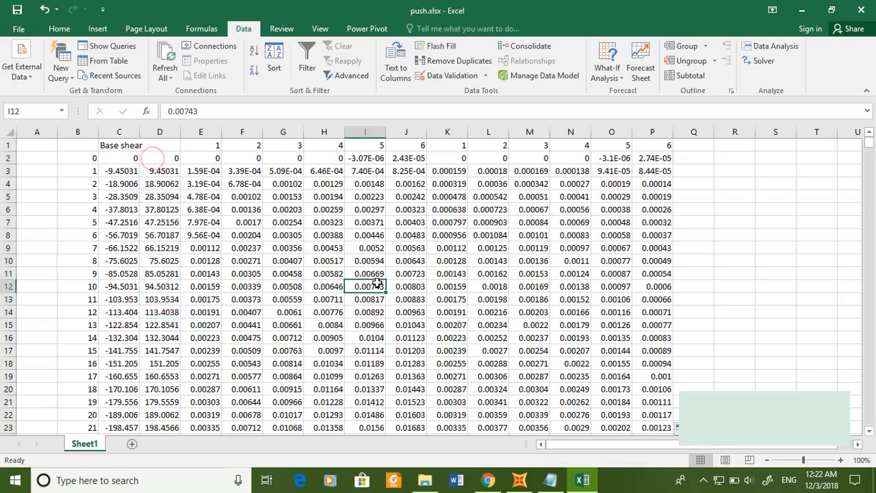
# Overwrite the initial relative displacements of storeys 5 and 6 in O2 and P2 with 0
pyautogui.moveTo(624, 157); pyautogui.dragTo(642, 158)
pyautogui.click(615, 158)
pyautogui.write('0')
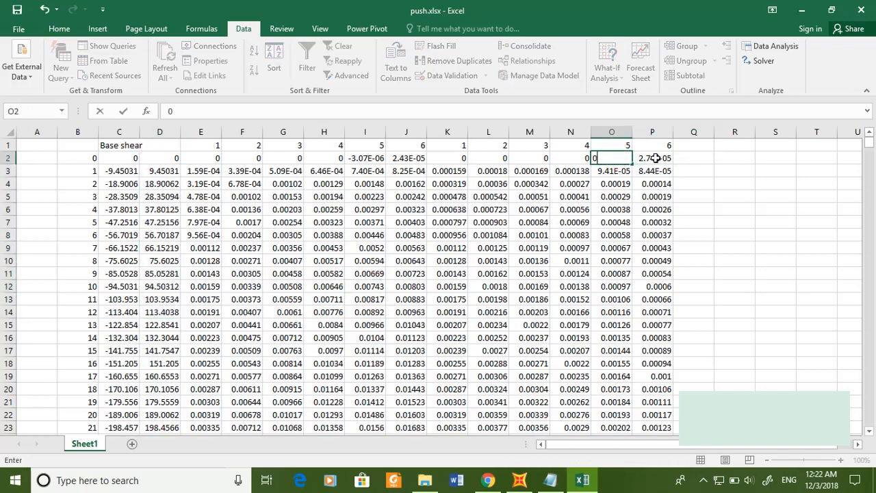
pyautogui.click(655, 157)
pyautogui.write('0')
pyautogui.click(717, 247)
# Enter =MAX(K2:P2) in Q2 and fill it down to find the largest relative displacement in every result row
pyautogui.click(705, 156)
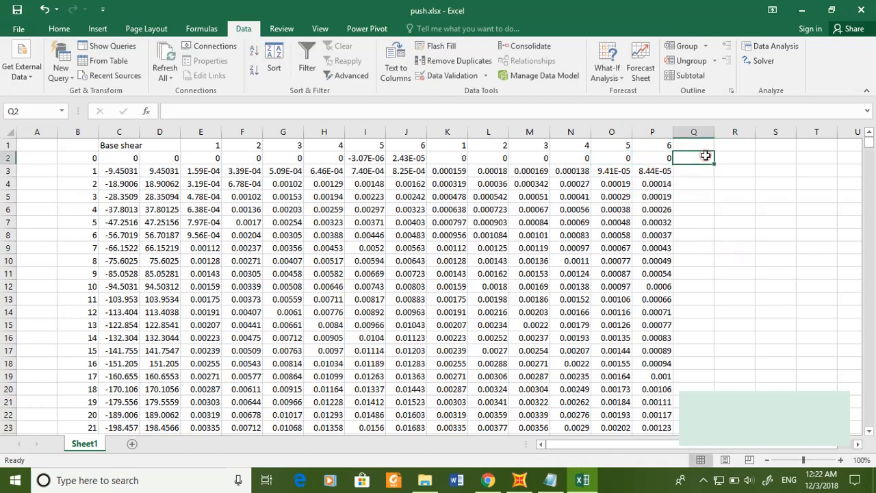
pyautogui.write('=')
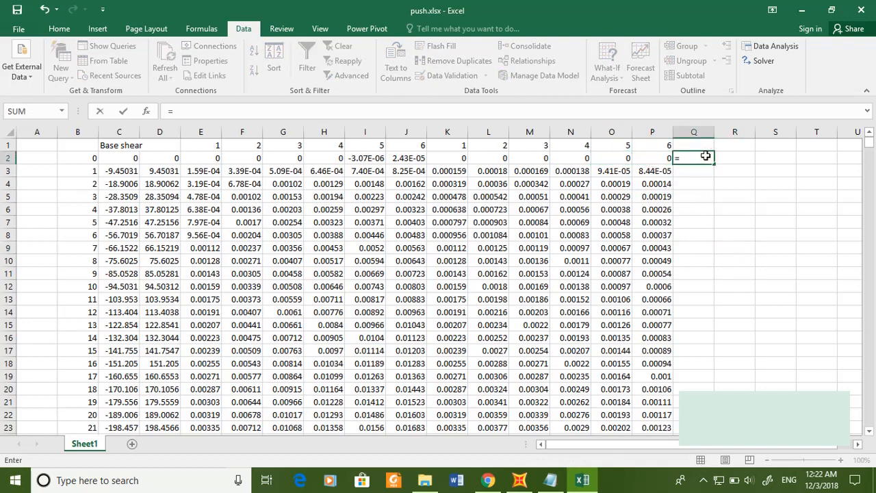
pyautogui.write('max(')
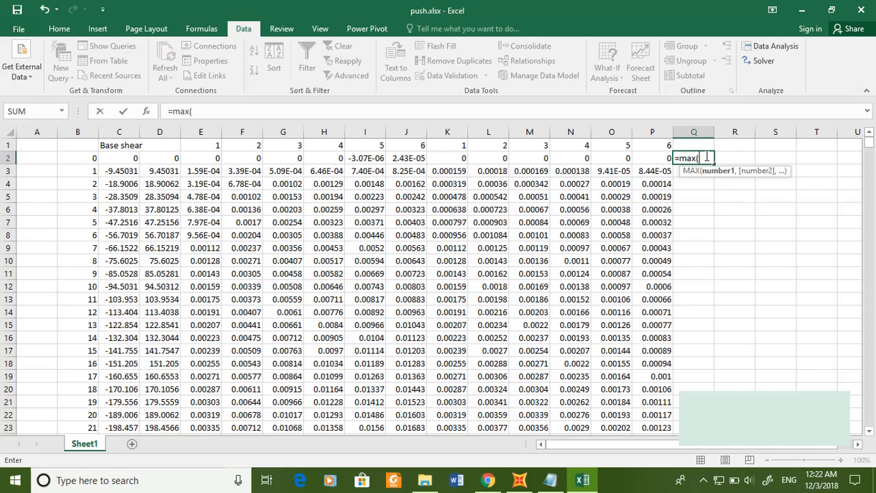
pyautogui.moveTo(462, 155); pyautogui.dragTo(661, 158)
pyautogui.press('Return')
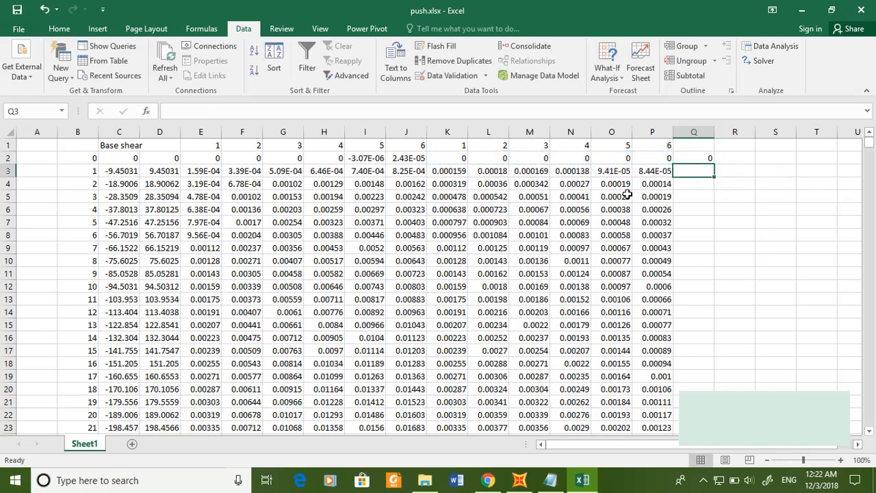
pyautogui.click(694, 158)
pyautogui.doubleClick(714, 164)
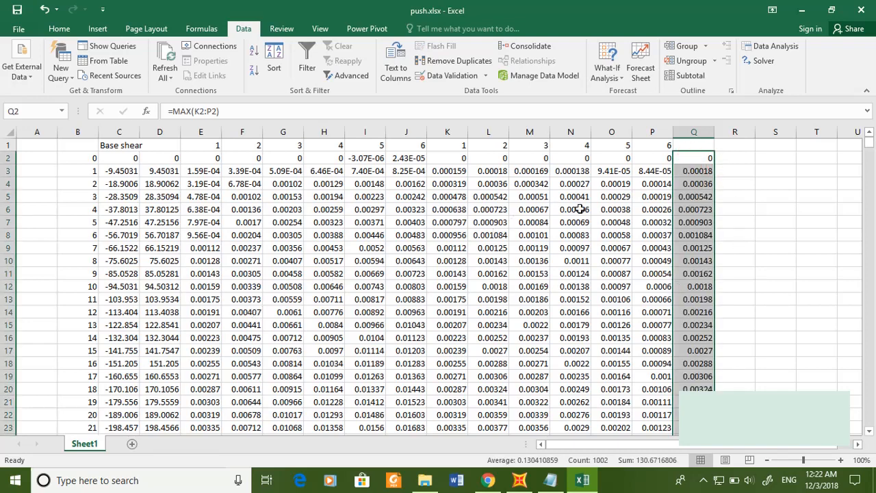
# Label the maximum relative displacement column "drif intrstry" in Q1
pyautogui.click(648, 221)
pyautogui.moveTo(571, 443); pyautogui.dragTo(610, 444)
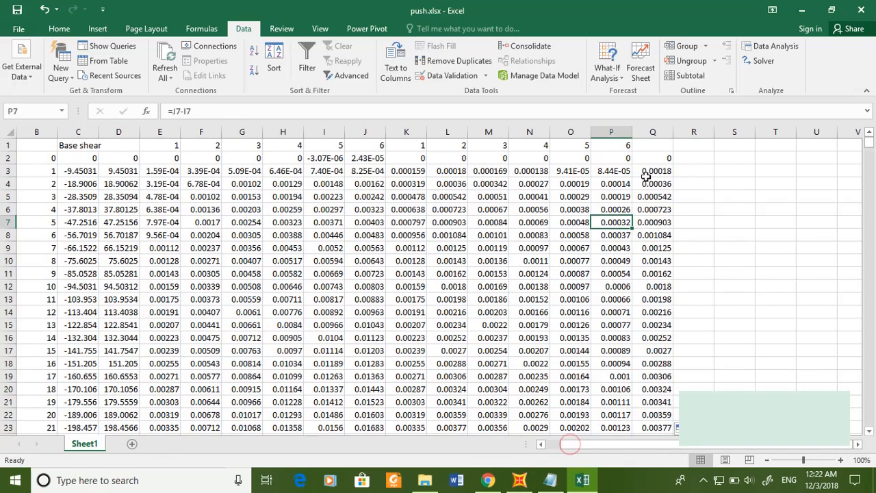
pyautogui.click(666, 147)
pyautogui.write('drif')
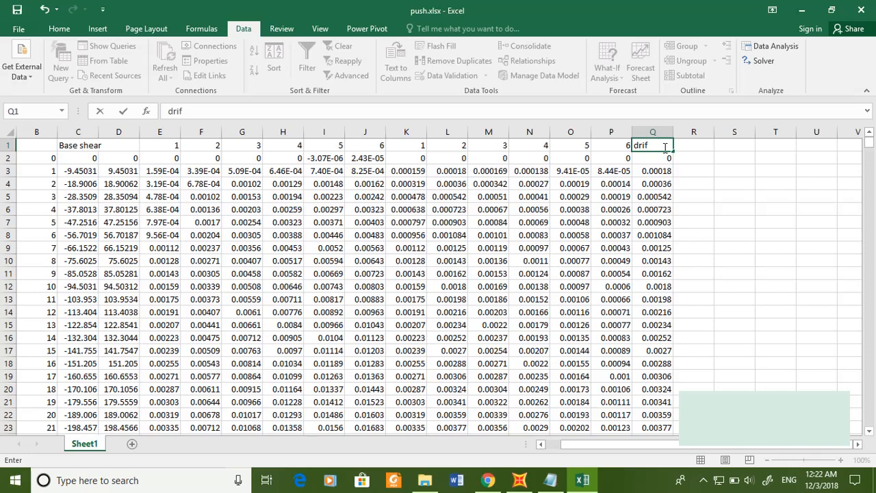
pyautogui.hotkey('ctrl', 'Return')
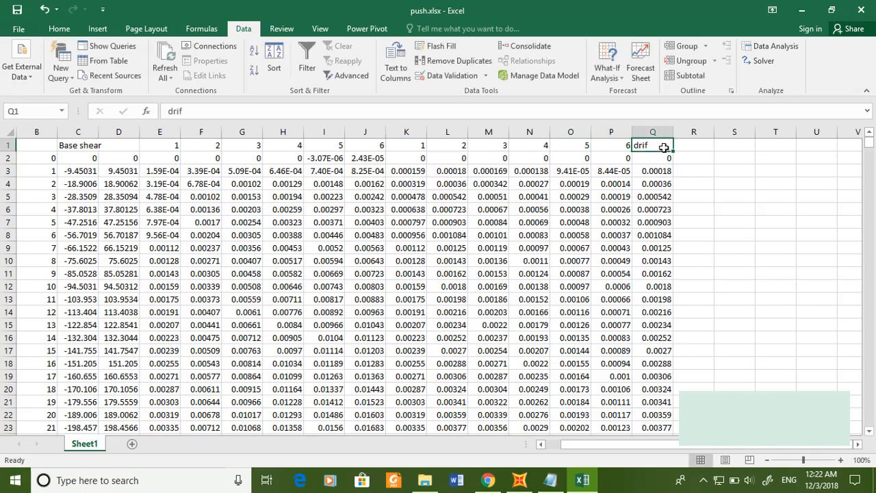
pyautogui.click(209, 113)
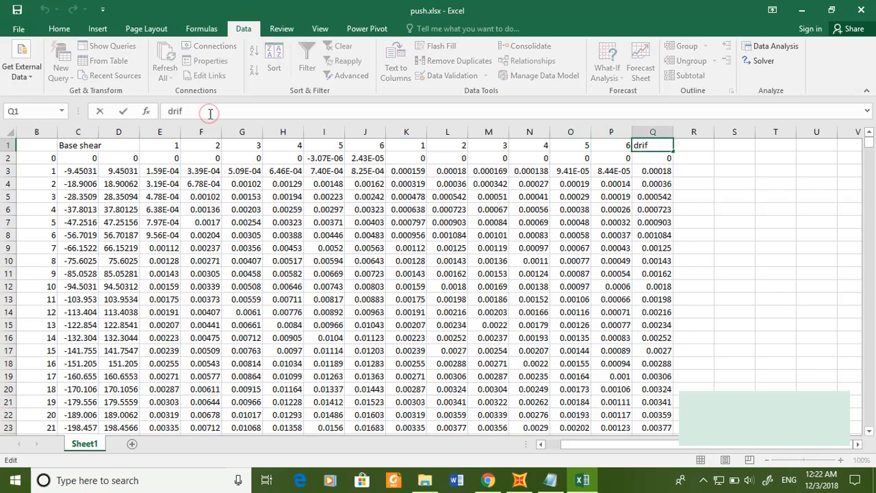
pyautogui.write('intrstr')
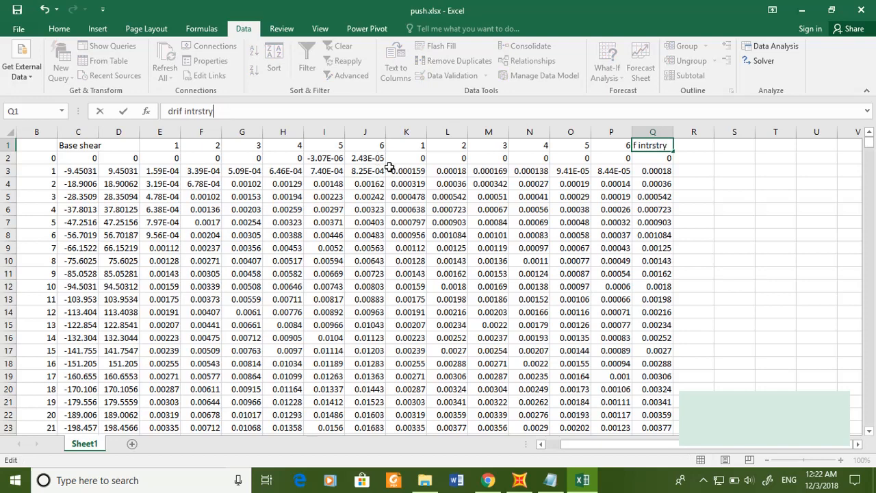
pyautogui.write('y')
pyautogui.press('Return')
# Insert a scatter chart with smooth lines and no markers from the data in P2:Q1003
pyautogui.click(665, 159)
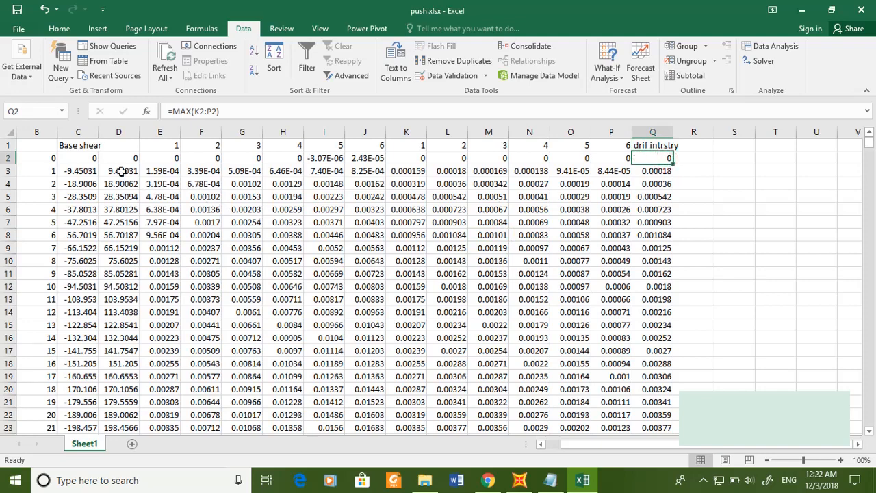
pyautogui.moveTo(120, 158); pyautogui.dragTo(123, 389)
pyautogui.click(640, 157)
pyautogui.click(615, 157)
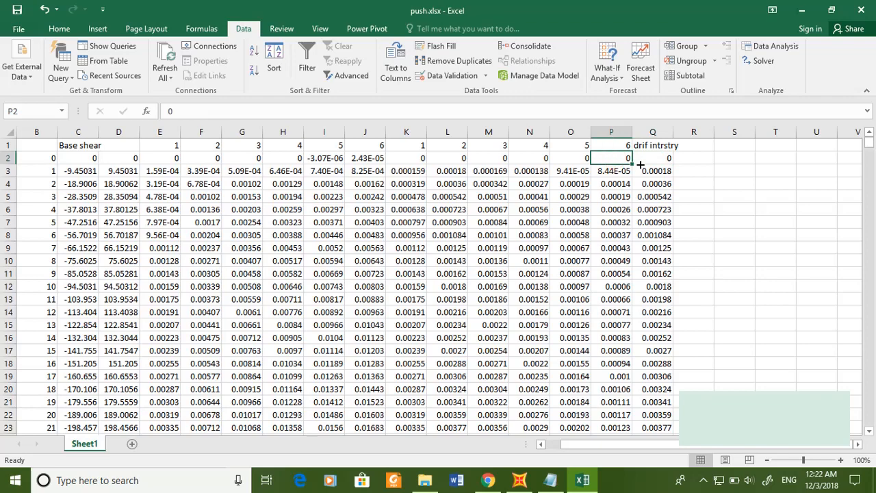
pyautogui.keyDown('shift'); pyautogui.click(639, 162); pyautogui.keyUp('shift')
pyautogui.hotkey('ctrl', 'shift', 'Down')
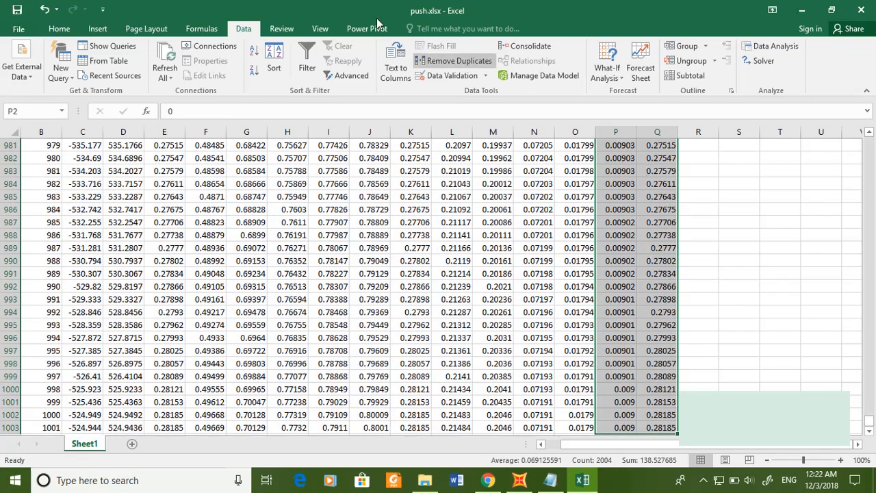
pyautogui.click(58, 28)
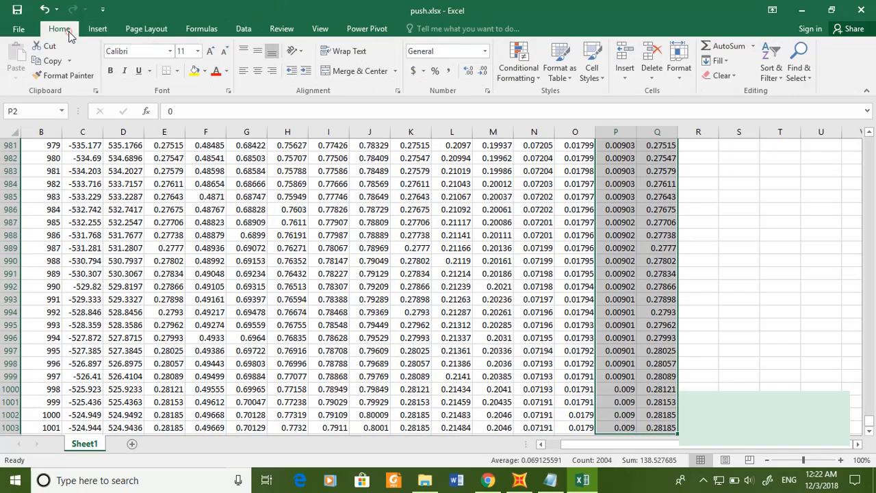
pyautogui.scroll(-1, 303, 90)
pyautogui.click(390, 75)
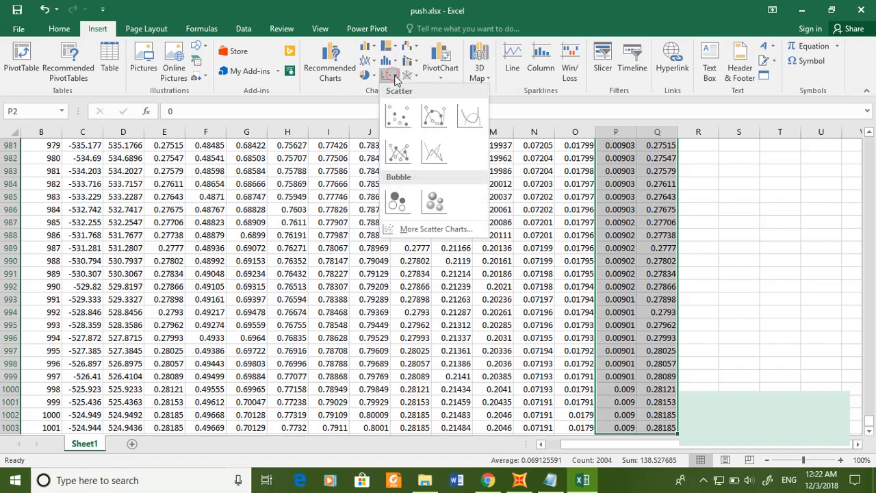
pyautogui.click(469, 116)
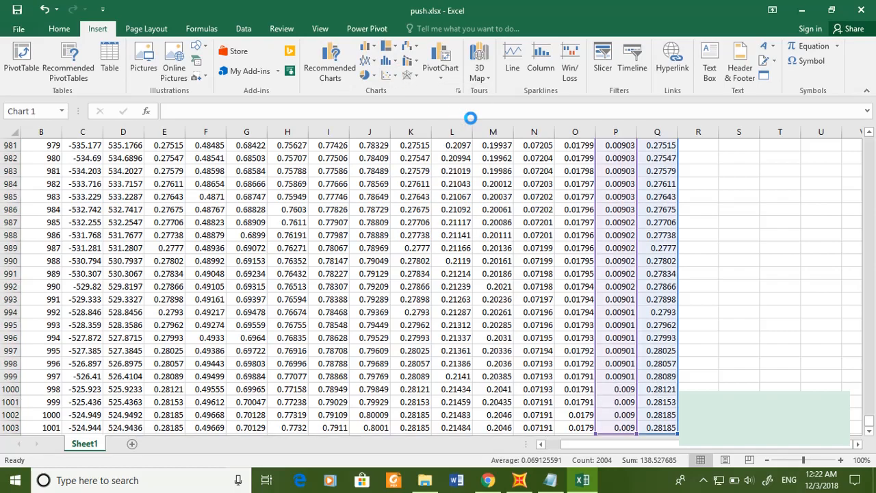
# Move the chart series' X values to the positive base shear range in column D
pyautogui.scroll(9, 759, 235)
pyautogui.scroll(-9, 759, 236)
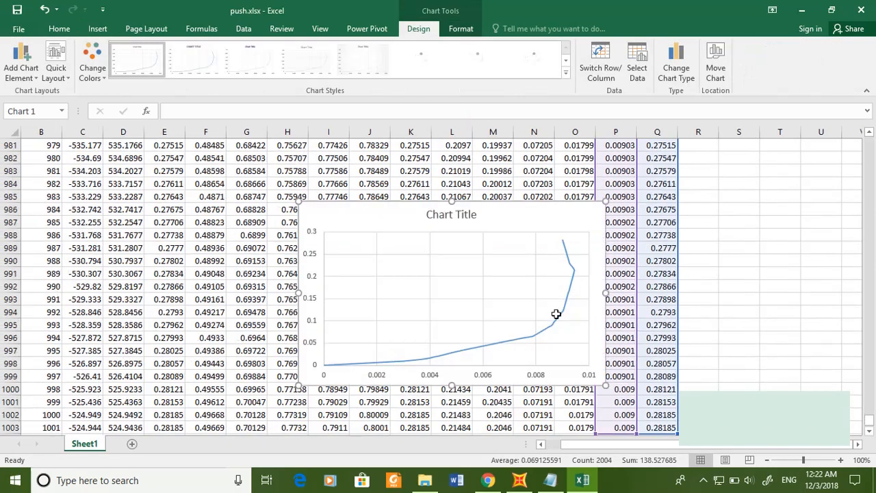
pyautogui.scroll(1, 507, 303)
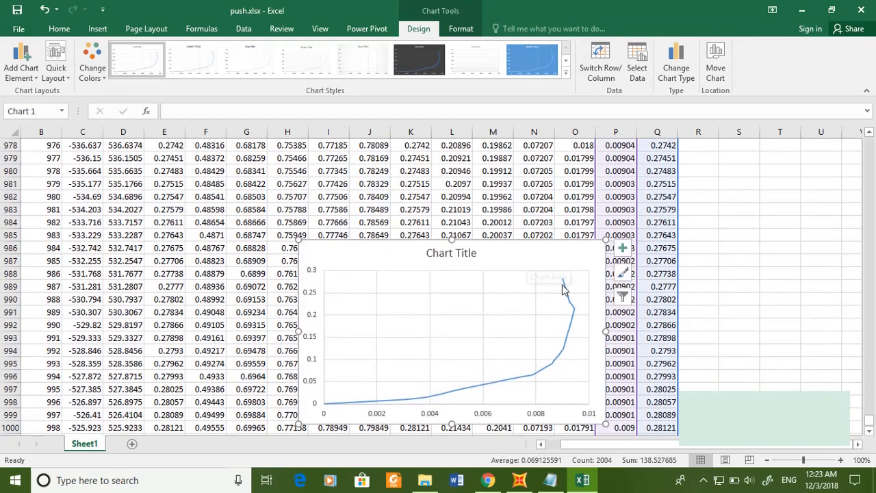
pyautogui.click(571, 305)
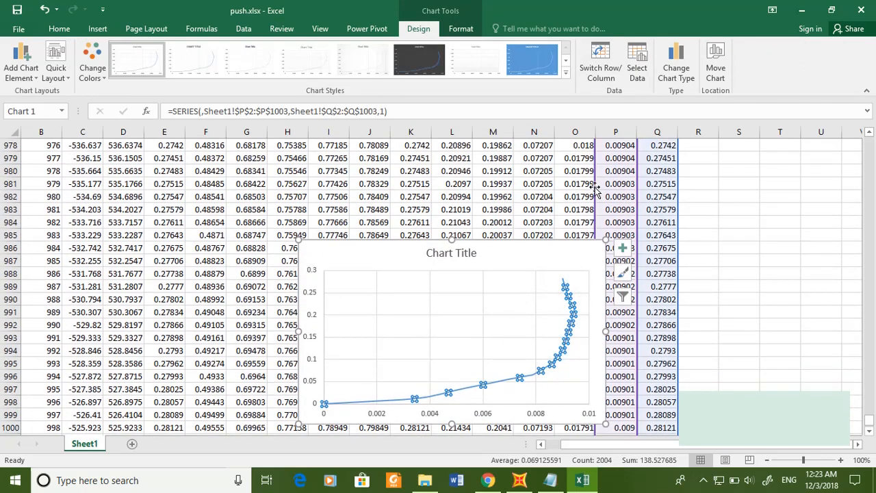
pyautogui.moveTo(600, 193); pyautogui.dragTo(140, 237)
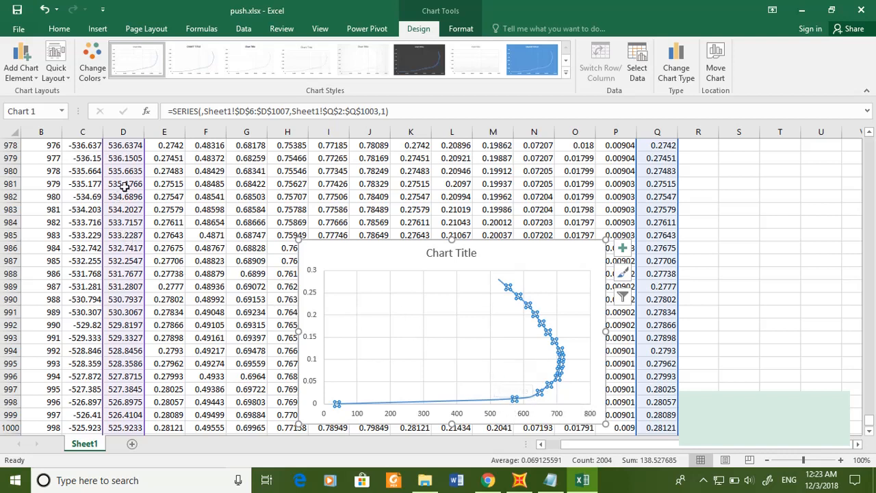
# Reassign the chart series so Q8:Q1009 supplies the drift X values and D3:D1004 supplies the base shear Y values
pyautogui.moveTo(143, 180); pyautogui.dragTo(616, 226)
pyautogui.moveTo(674, 213); pyautogui.dragTo(142, 228)
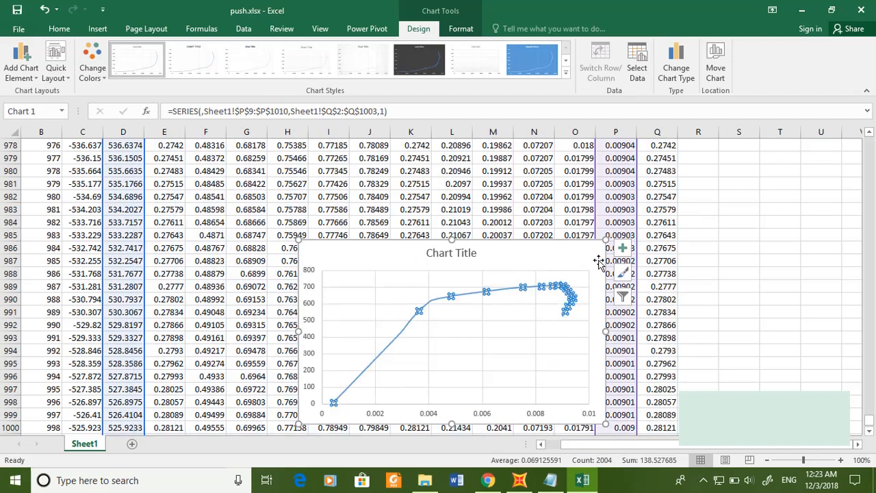
pyautogui.moveTo(641, 201); pyautogui.dragTo(657, 208)
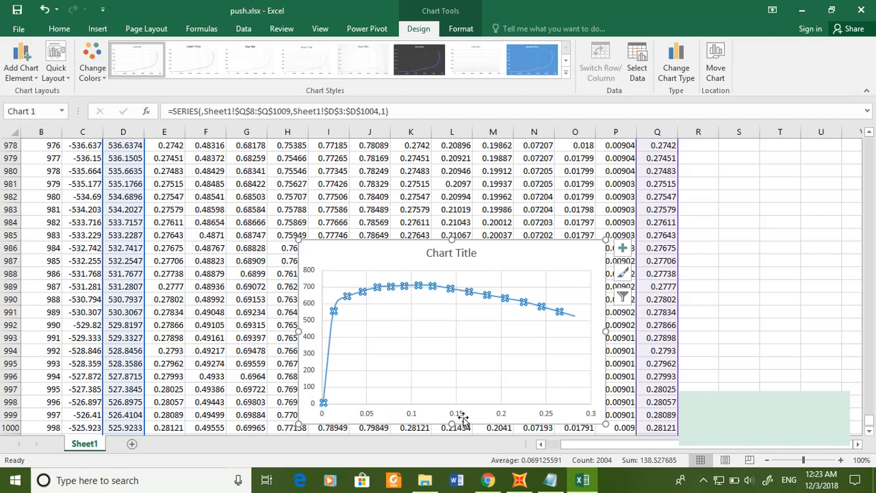
# Examine the base shear versus maximum drift curve and its two axes
pyautogui.click(446, 402)
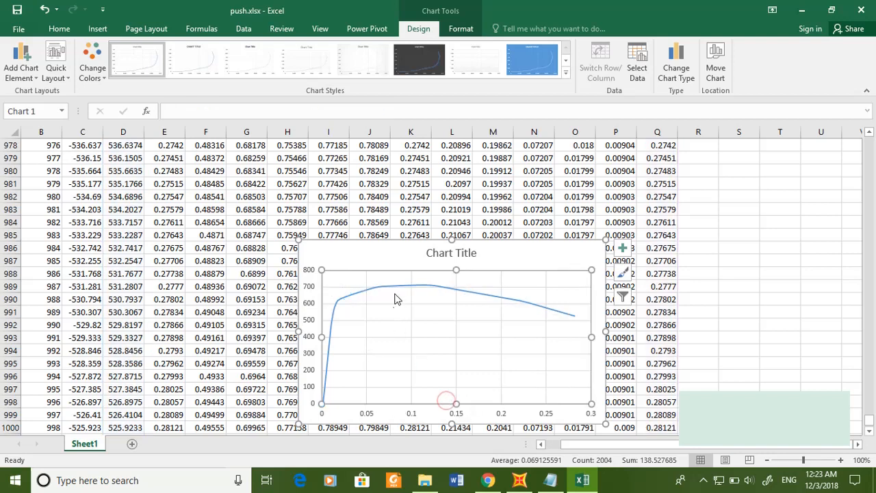
pyautogui.click(308, 272)
pyautogui.click(415, 416)
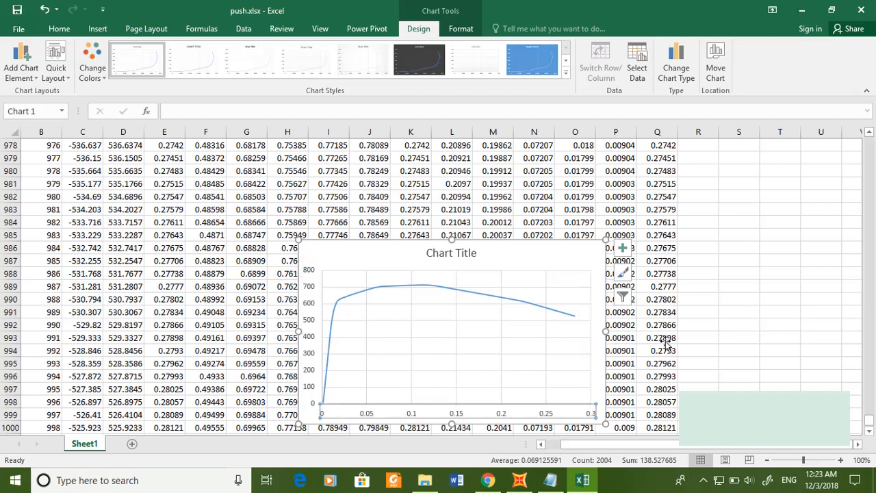
# Label cell R1, beside the "drif intrstry" header, as "ISD r"
pyautogui.scroll(16, 666, 343)
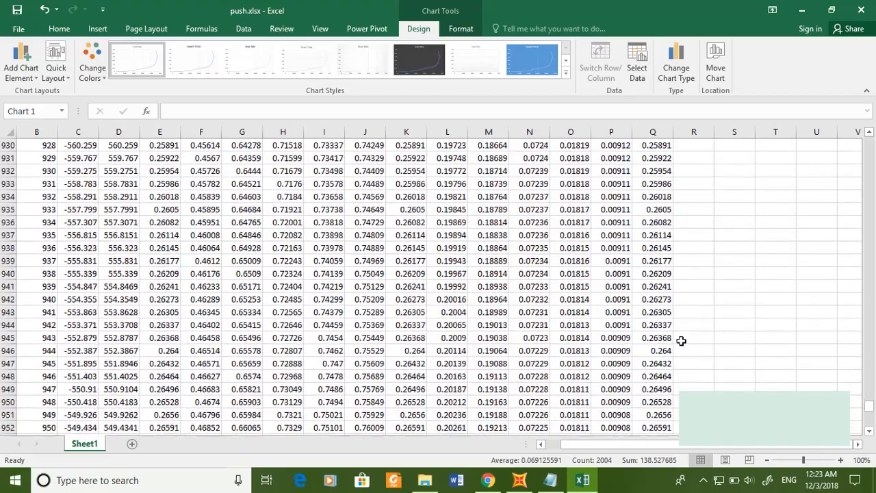
pyautogui.scroll(-9, 682, 340)
pyautogui.moveTo(871, 419); pyautogui.dragTo(775, 139)
pyautogui.click(688, 145)
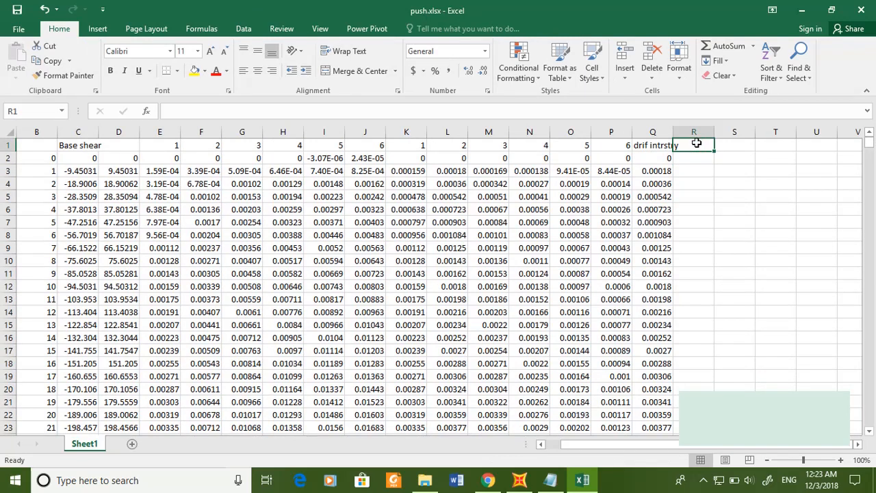
pyautogui.write('ISD')
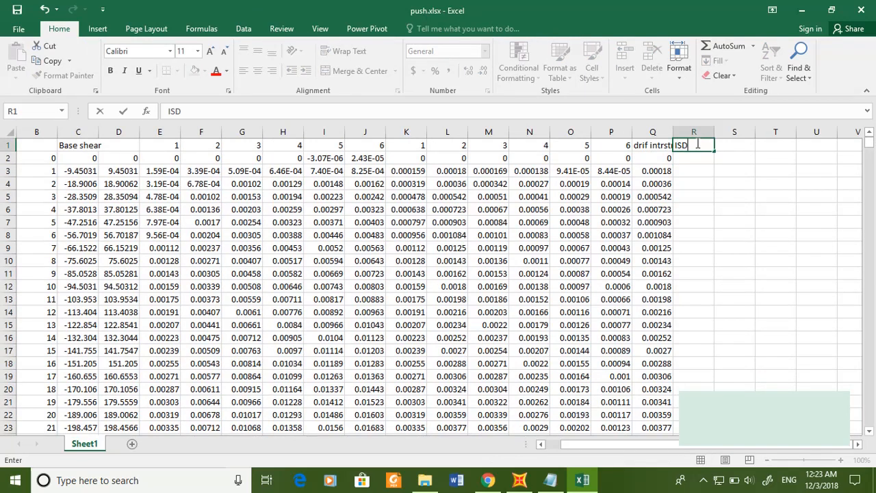
pyautogui.press('Return')
pyautogui.click(694, 146)
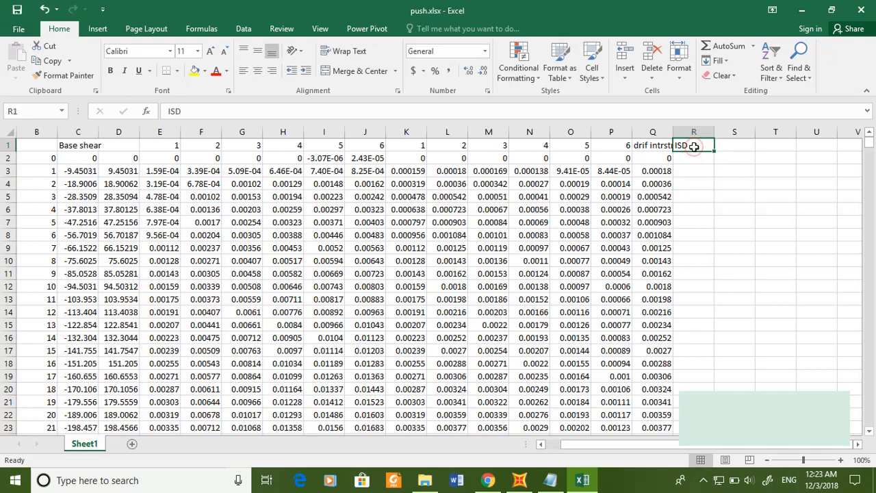
pyautogui.press('BackSpace')
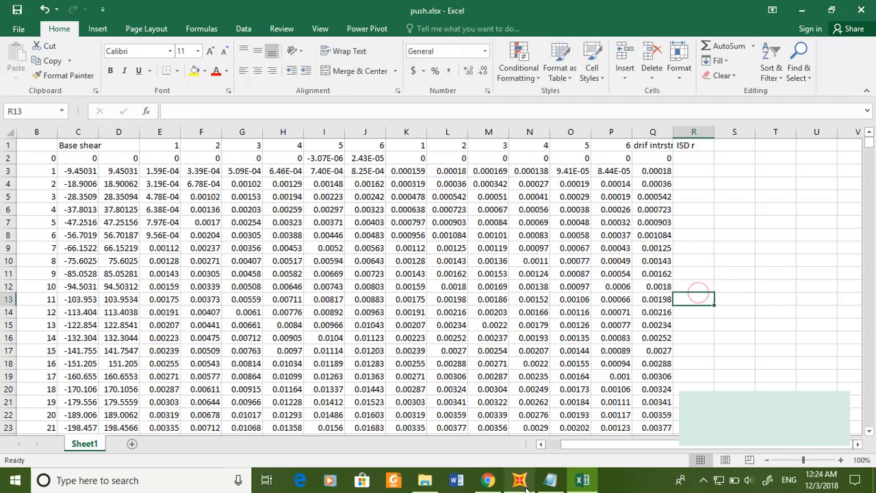
# Switch to SAP2000 and examine the Z ordinates of the GLOBAL grid system for the storey heights
pyautogui.hotkey('alt', 'Tab')
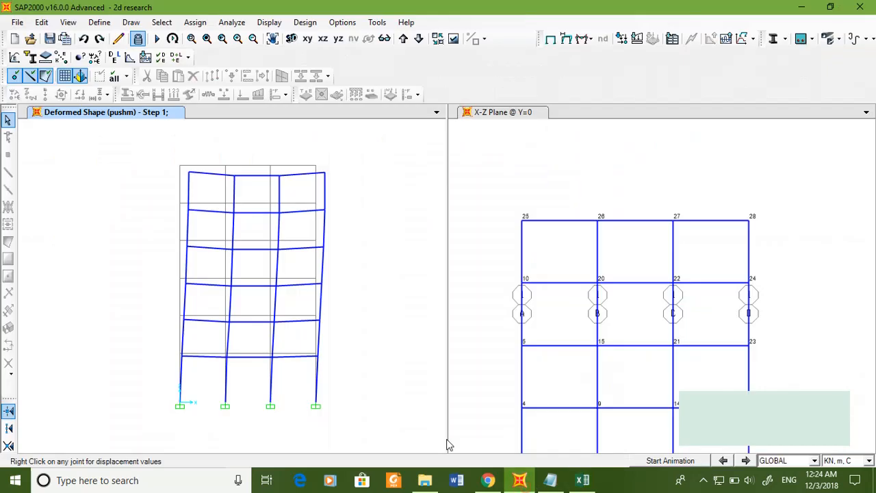
pyautogui.rightClick(188, 388)
pyautogui.scroll(-2, 548, 411)
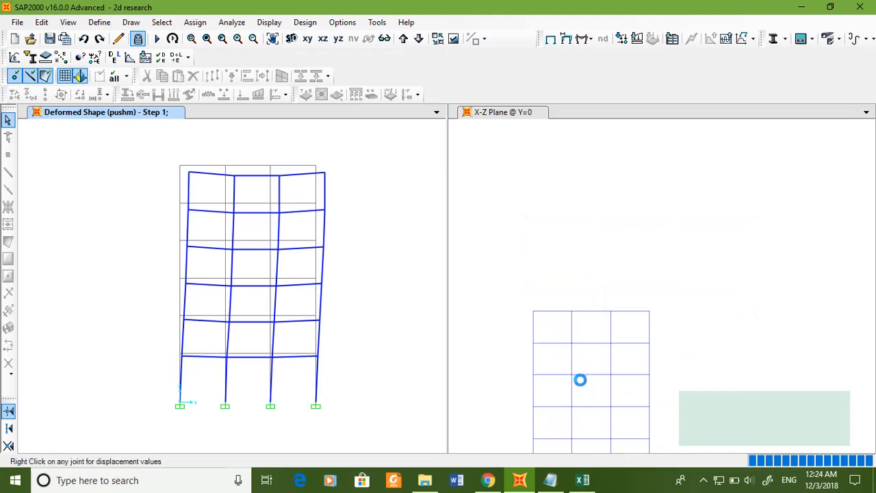
pyautogui.click(578, 418)
pyautogui.moveTo(578, 418); pyautogui.dragTo(573, 284, button='middle')
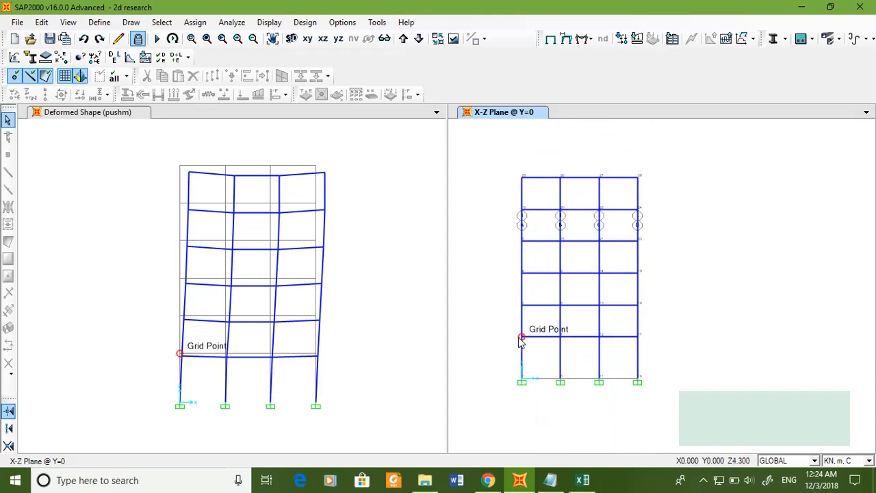
pyautogui.rightClick(494, 265)
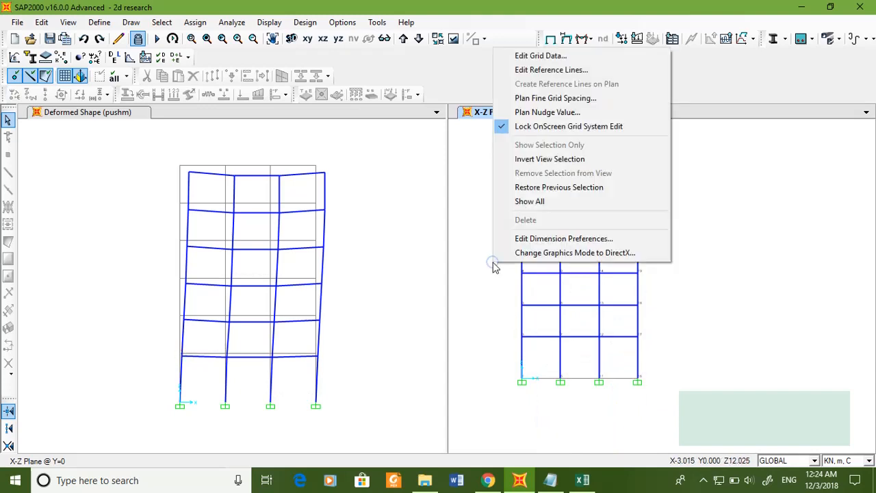
pyautogui.click(531, 58)
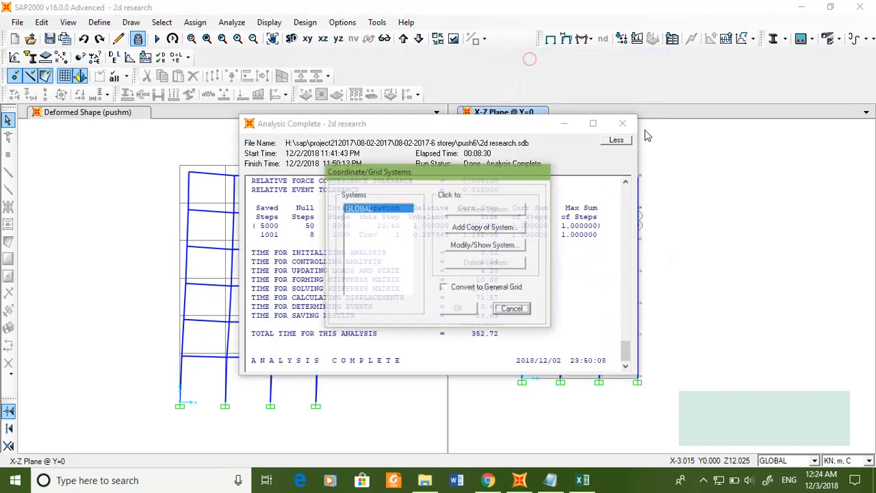
pyautogui.click(484, 245)
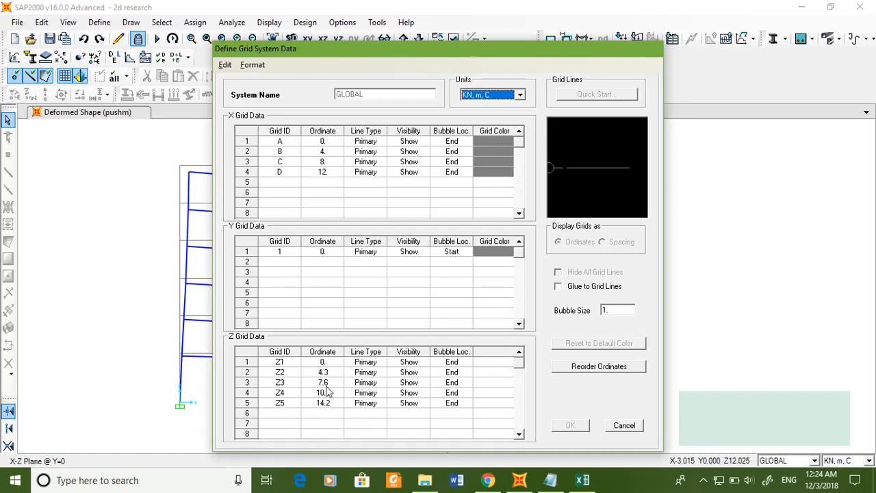
pyautogui.click(621, 426)
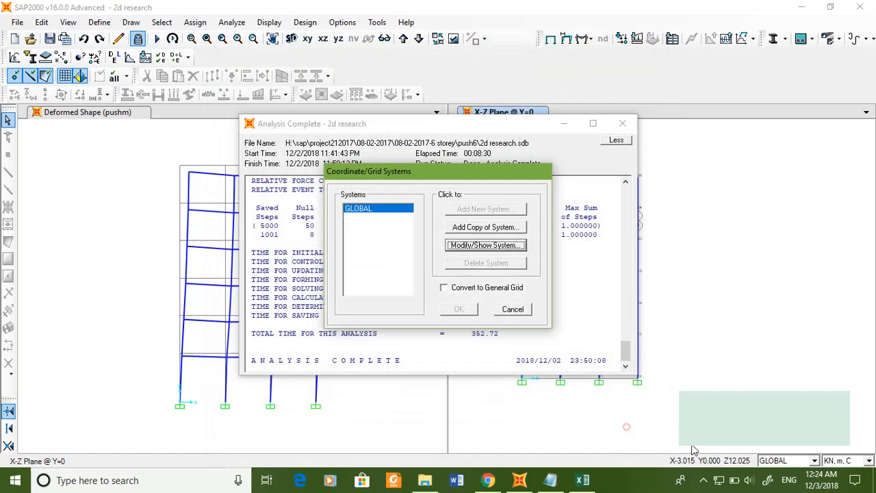
pyautogui.click(513, 310)
# Switch back to Excel and copy the storey headers 1 to 6 from K1:P1 into the cells starting at R1
pyautogui.hotkey('alt', 'Tab')
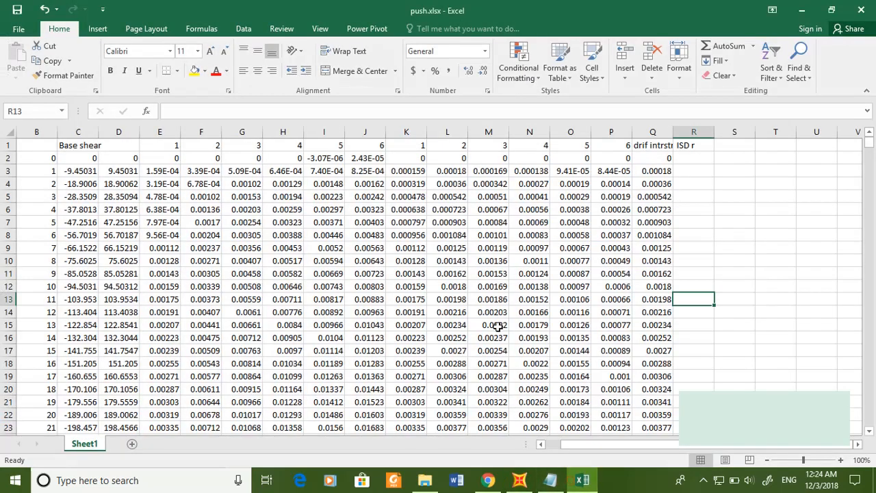
pyautogui.click(697, 158)
pyautogui.click(691, 182)
pyautogui.click(504, 181)
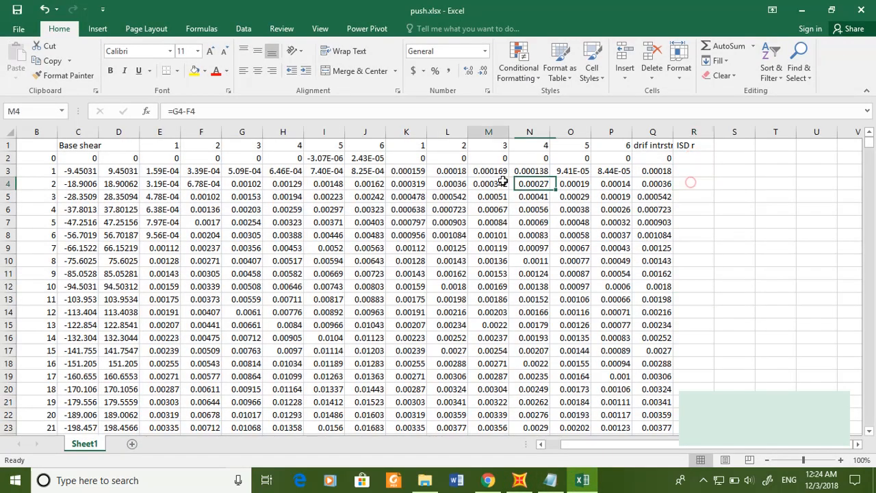
pyautogui.click(697, 153)
pyautogui.click(695, 147)
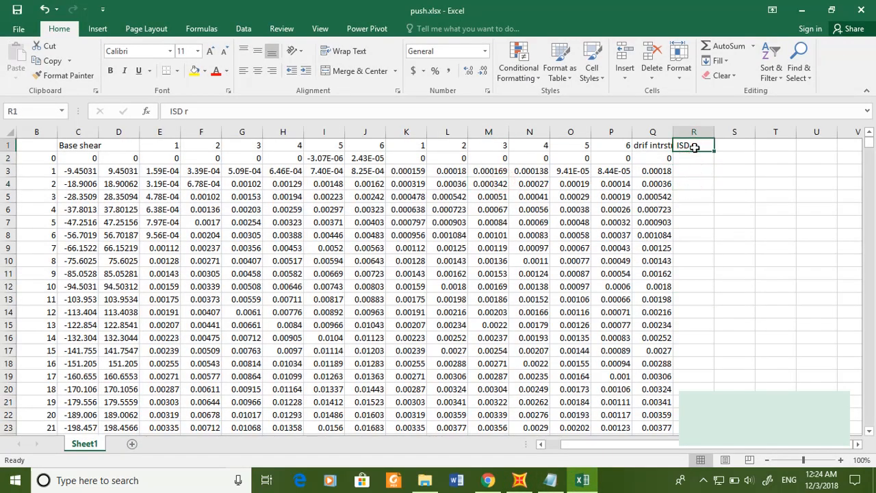
pyautogui.moveTo(419, 145); pyautogui.dragTo(608, 146)
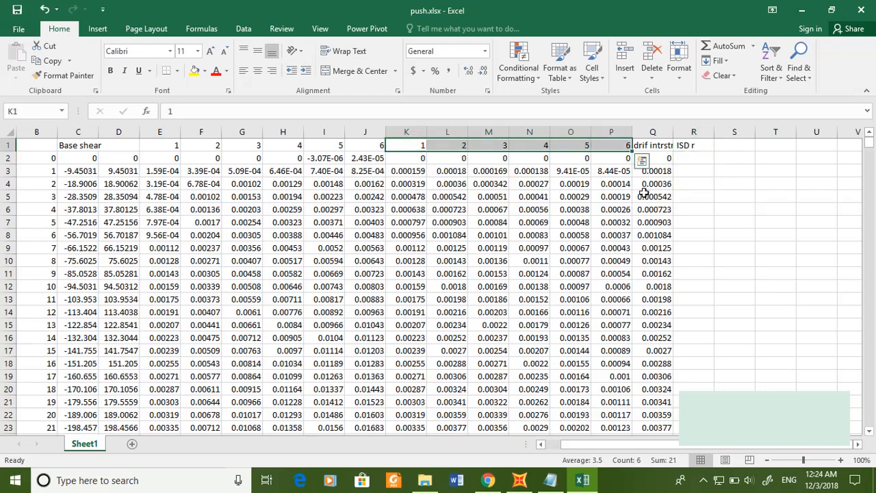
pyautogui.hotkey('ctrl', 'c')
pyautogui.click(693, 146)
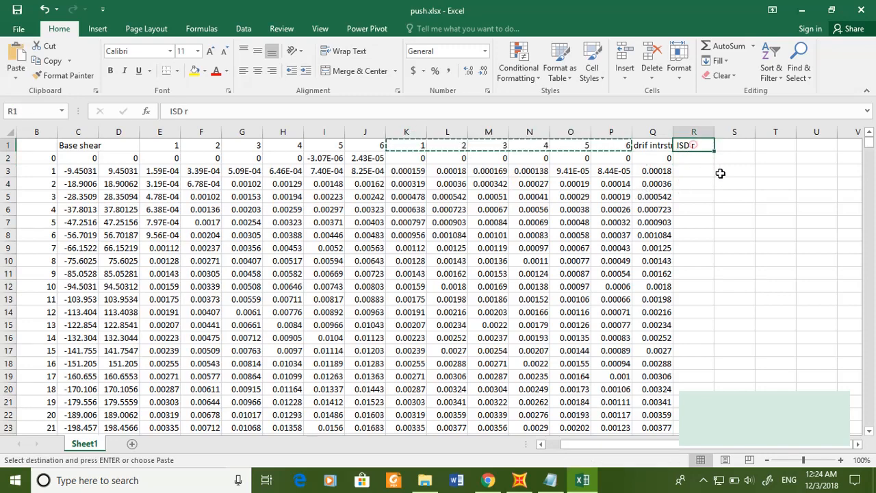
pyautogui.hotkey('ctrl', 'v')
# Calculate the storey 1 drift ratio in R2 with =K2/4.3 and fill it down column R for every step
pyautogui.click(698, 159)
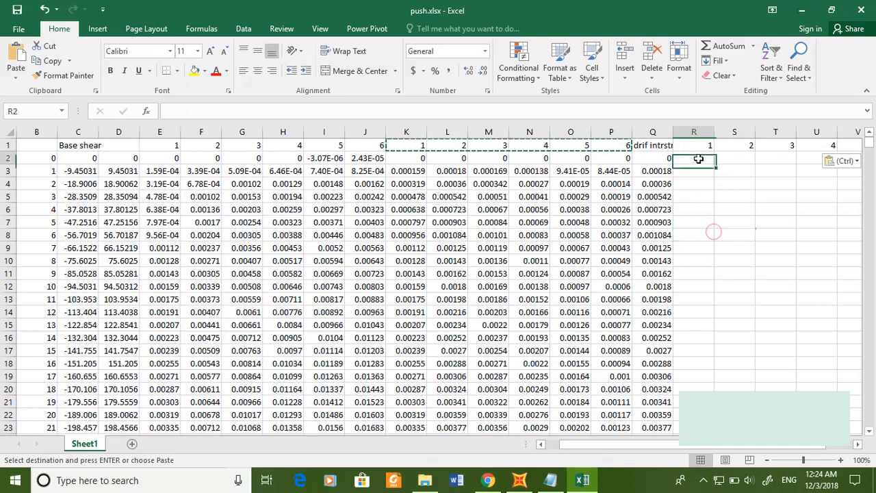
pyautogui.write('=')
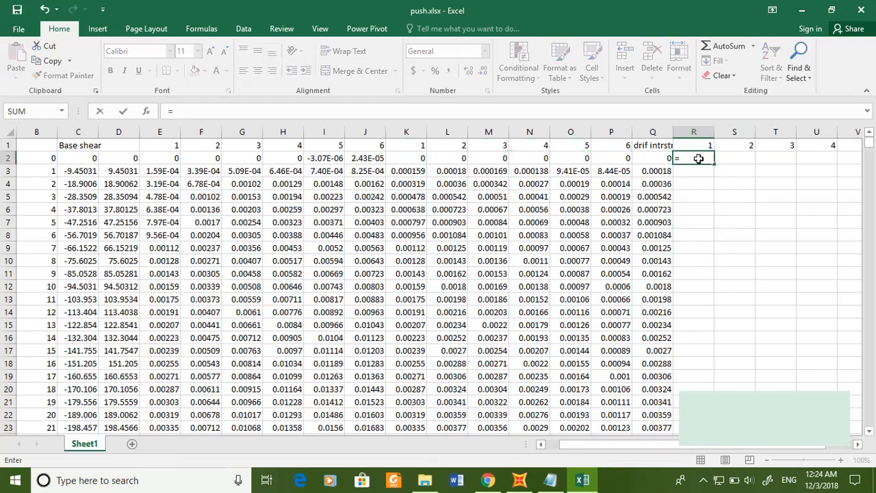
pyautogui.click(420, 159)
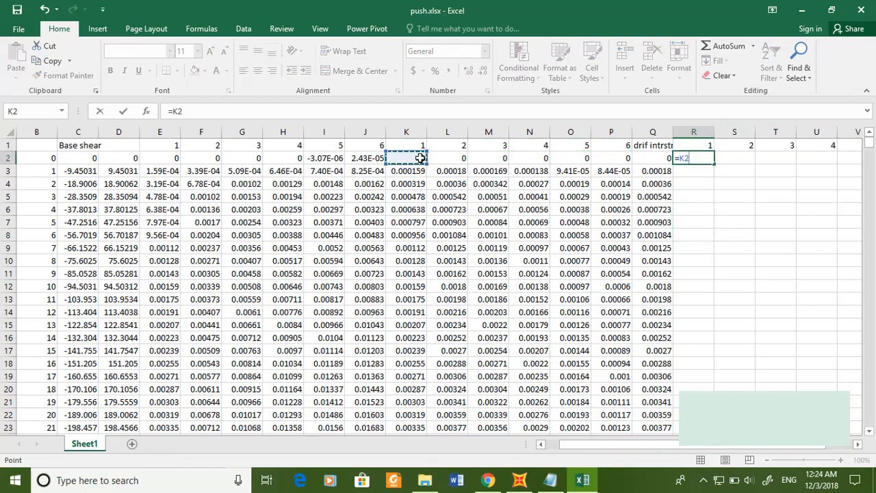
pyautogui.write('/4.3')
pyautogui.press('Return')
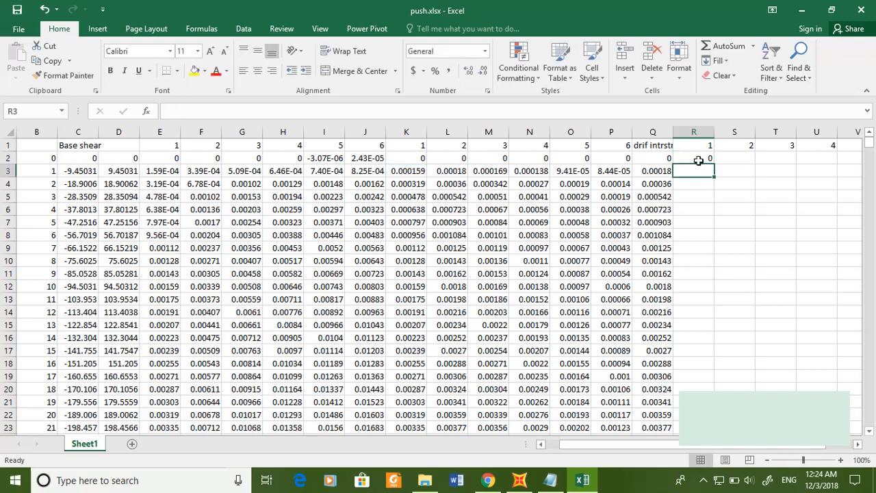
pyautogui.click(699, 160)
pyautogui.doubleClick(714, 165)
# Calculate the storey 2 drift ratio in S2 with =L2/3.3 and fill it across to column W and down all steps
pyautogui.click(736, 157)
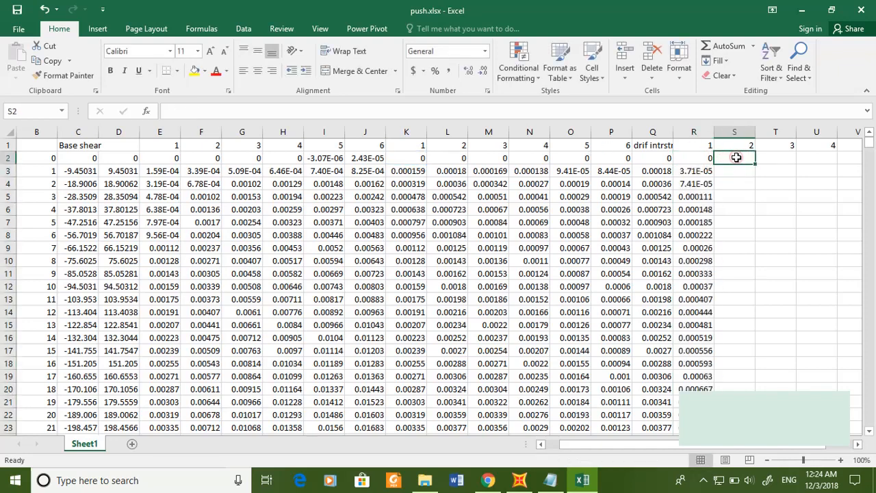
pyautogui.write('=')
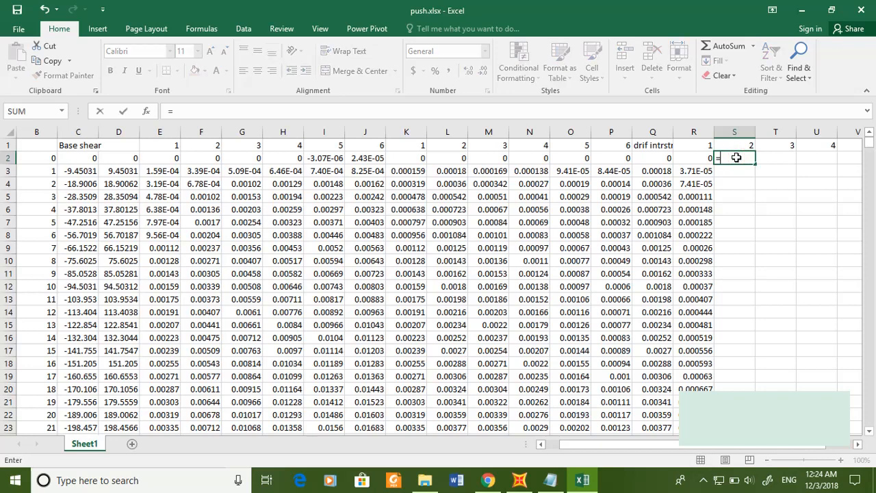
pyautogui.click(461, 156)
pyautogui.write('/')
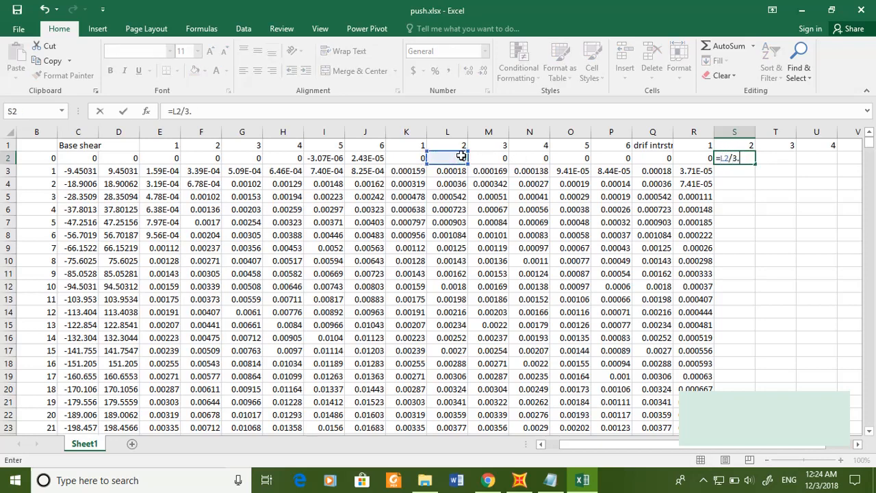
pyautogui.write('3.')
pyautogui.press('Return')
pyautogui.click(747, 157)
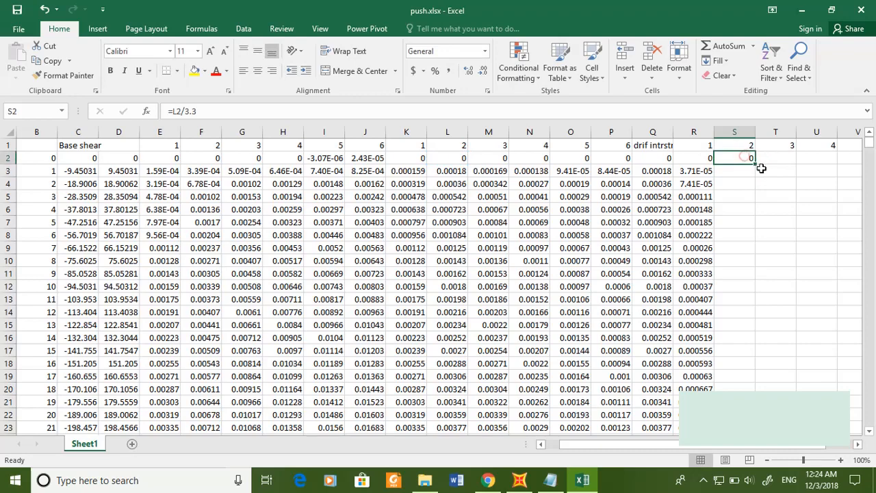
pyautogui.moveTo(756, 163); pyautogui.dragTo(793, 159)
pyautogui.doubleClick(797, 164)
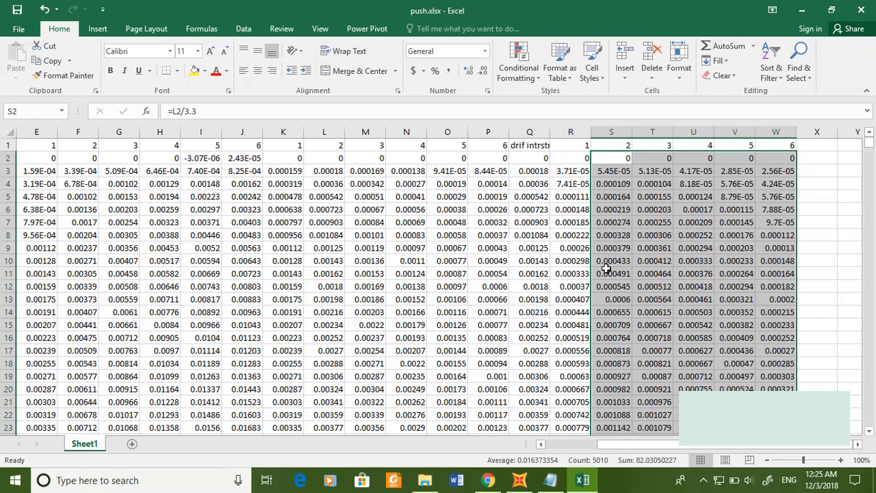
# Label X1 "ISD r max", enter =MAX(R2:W2) in X2 and fill it down for every step
pyautogui.click(822, 146)
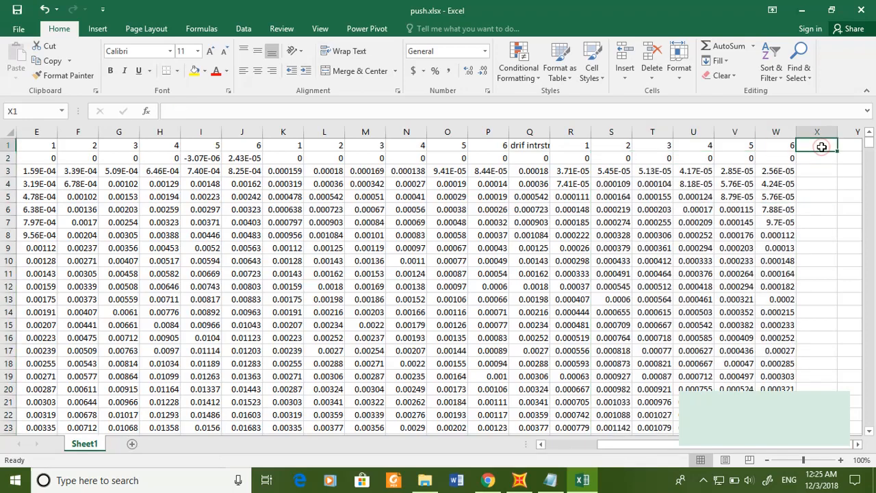
pyautogui.write('ISD r max')
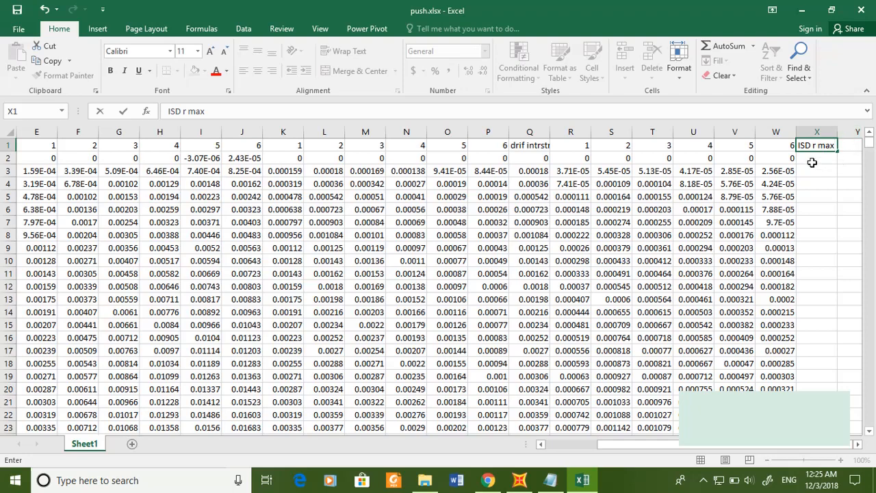
pyautogui.click(812, 162)
pyautogui.write('=m')
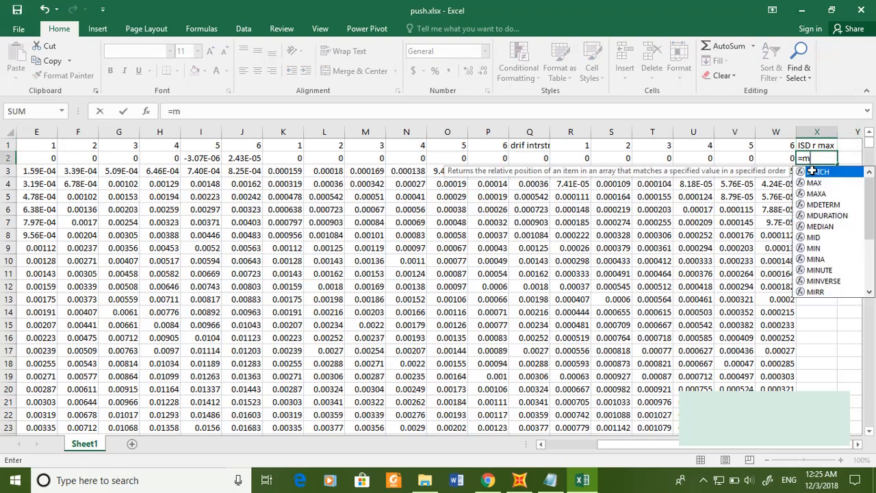
pyautogui.write('ax(')
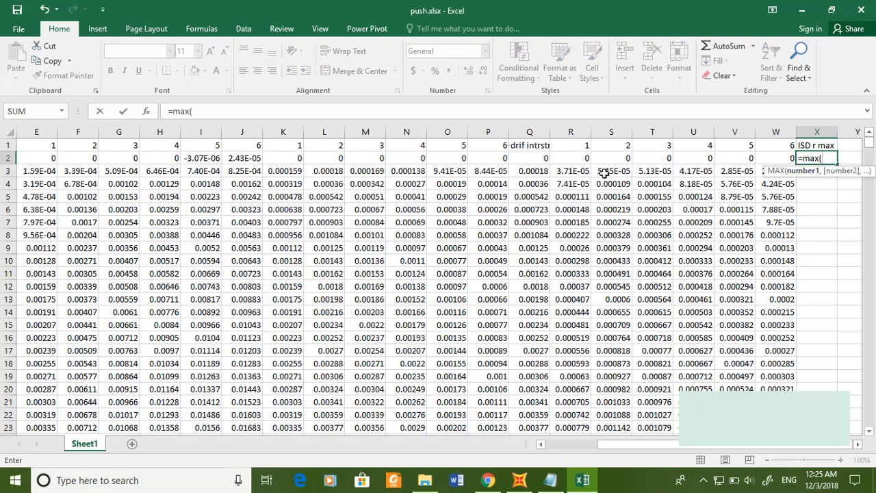
pyautogui.moveTo(580, 161); pyautogui.dragTo(766, 160)
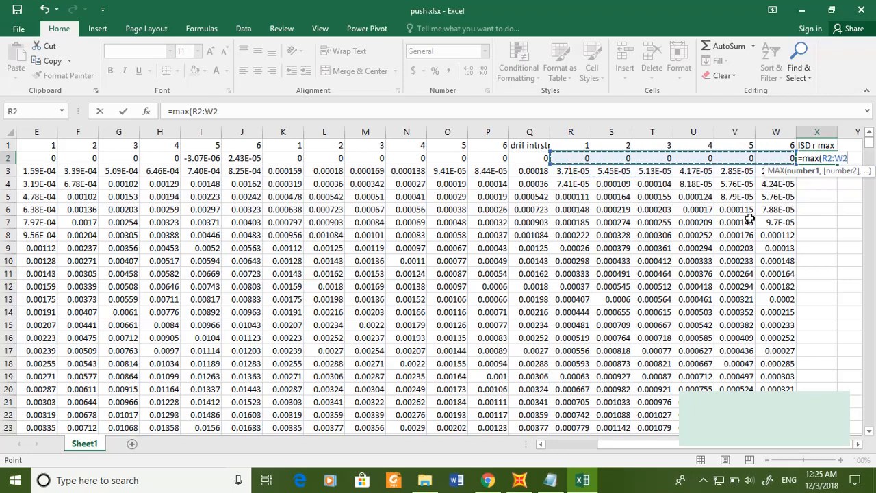
pyautogui.press('Return')
pyautogui.click(814, 153)
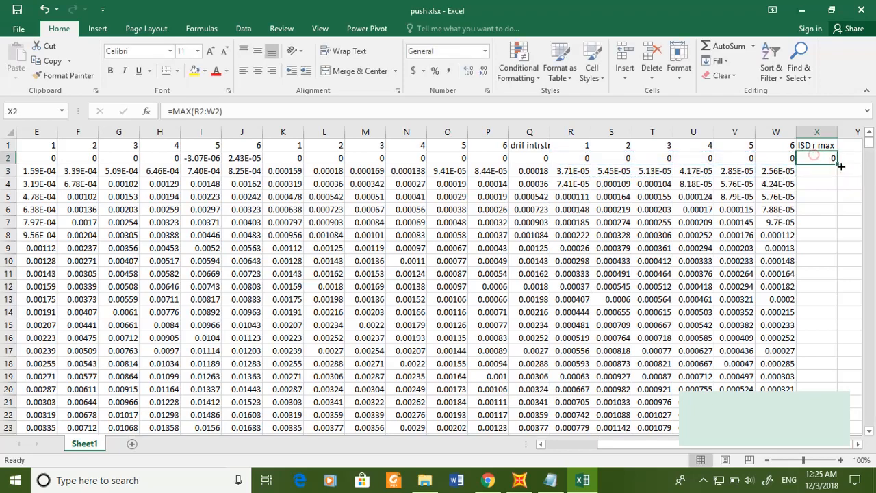
pyautogui.doubleClick(837, 164)
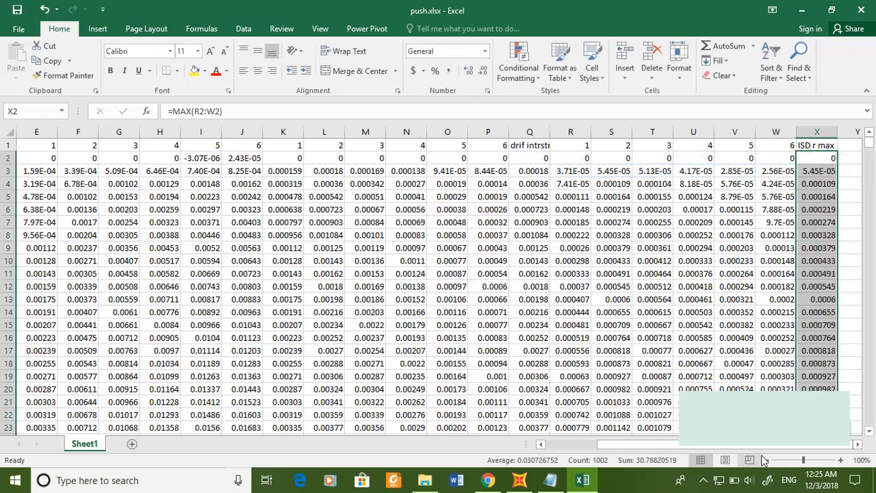
pyautogui.moveTo(735, 443); pyautogui.dragTo(778, 444)
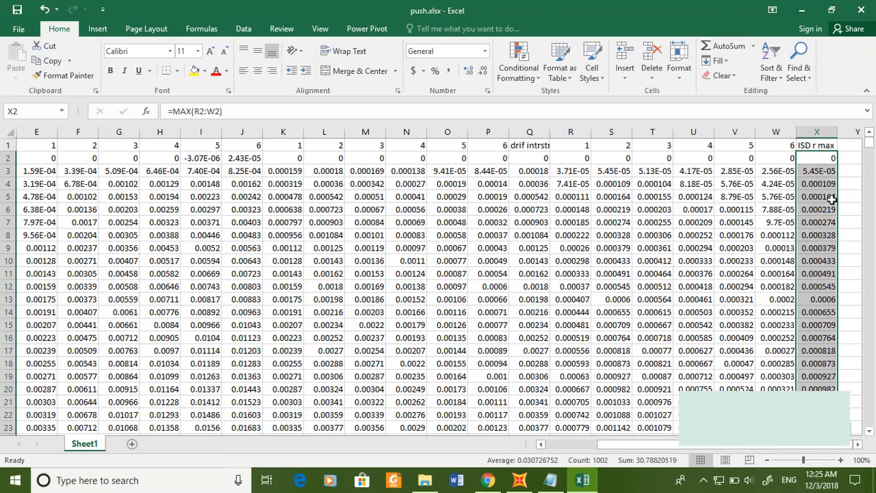
pyautogui.click(851, 159)
pyautogui.click(851, 144)
pyautogui.click(849, 158)
pyautogui.click(817, 166)
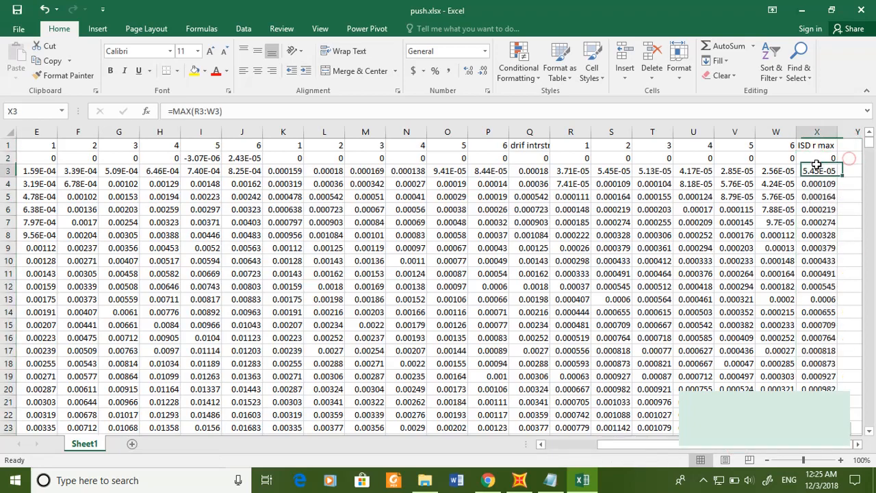
pyautogui.click(818, 159)
pyautogui.click(820, 170)
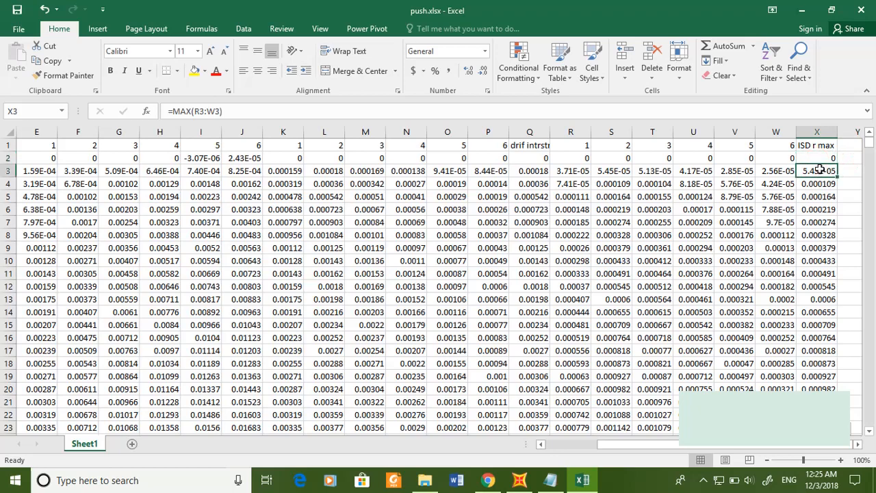
# Convert the maximum drift ratio in X2 to percent with =MAX(R2:W2)*100 and fill it down for every step
pyautogui.click(818, 159)
pyautogui.doubleClick(818, 159)
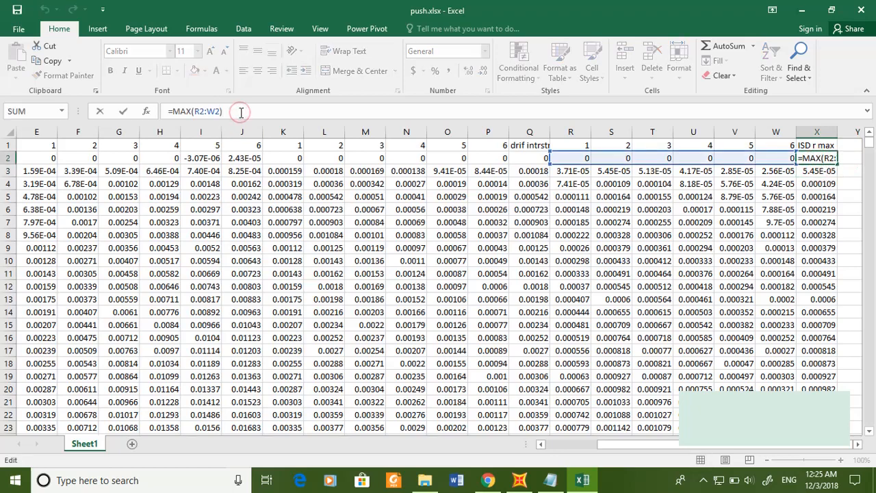
pyautogui.click(241, 112)
pyautogui.write('*')
pyautogui.press('Return')
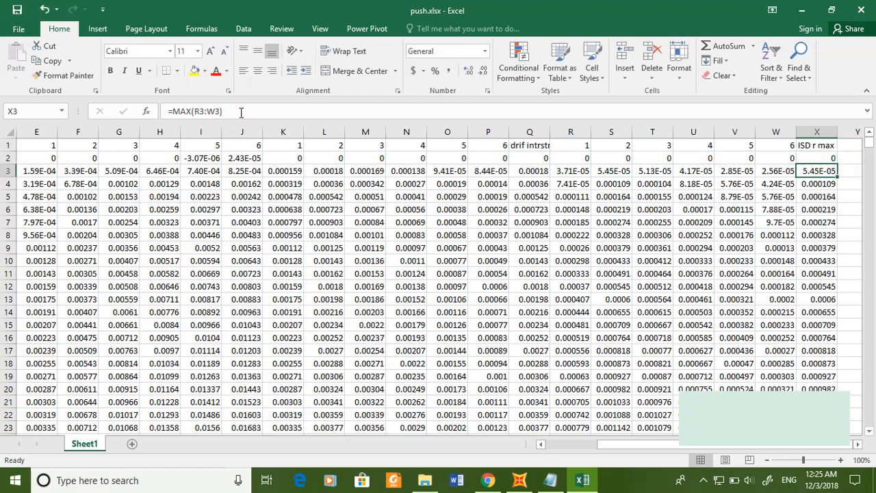
pyautogui.click(826, 158)
pyautogui.doubleClick(837, 164)
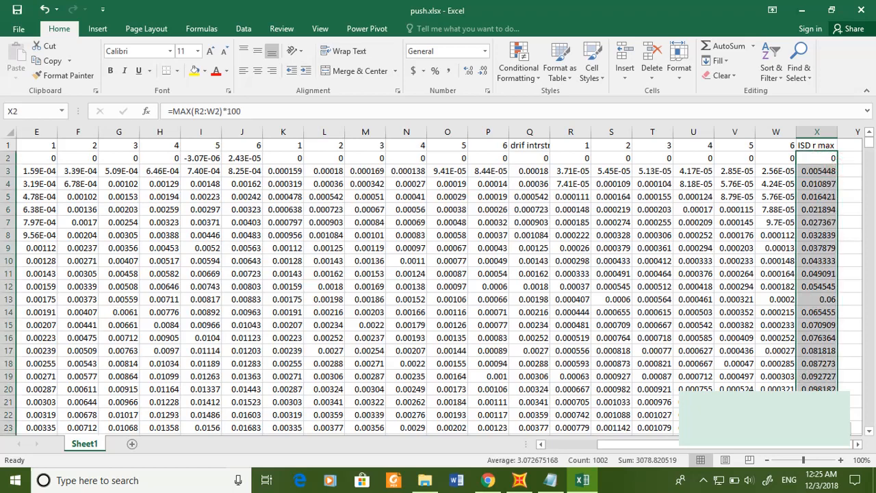
pyautogui.click(568, 445)
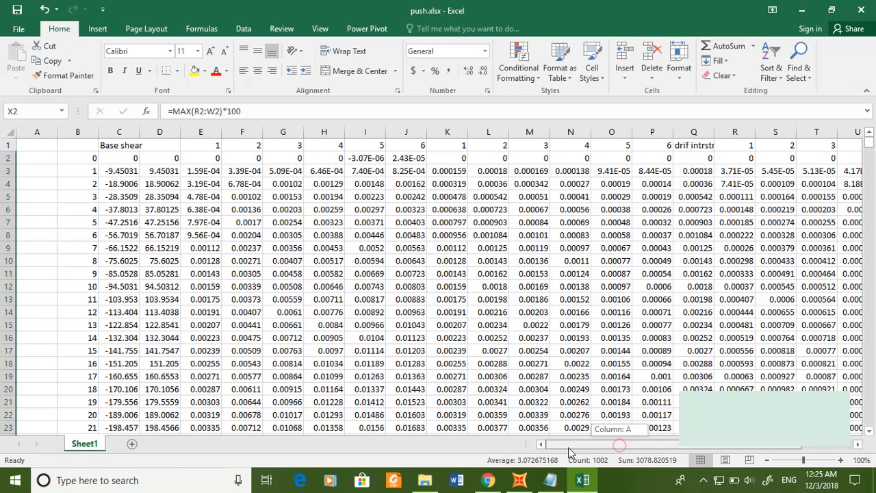
pyautogui.moveTo(571, 447); pyautogui.dragTo(616, 445)
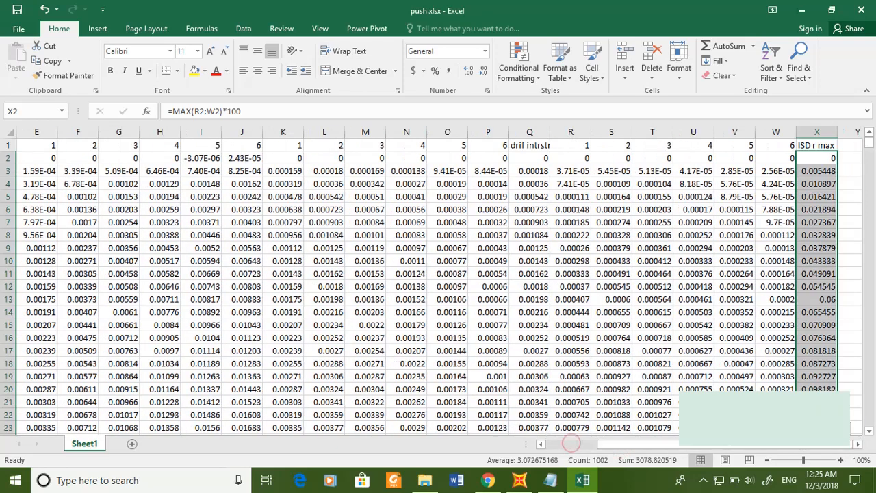
pyautogui.click(819, 159)
pyautogui.moveTo(819, 158); pyautogui.dragTo(849, 158)
pyautogui.hotkey('ctrl', 'shift', 'Down')
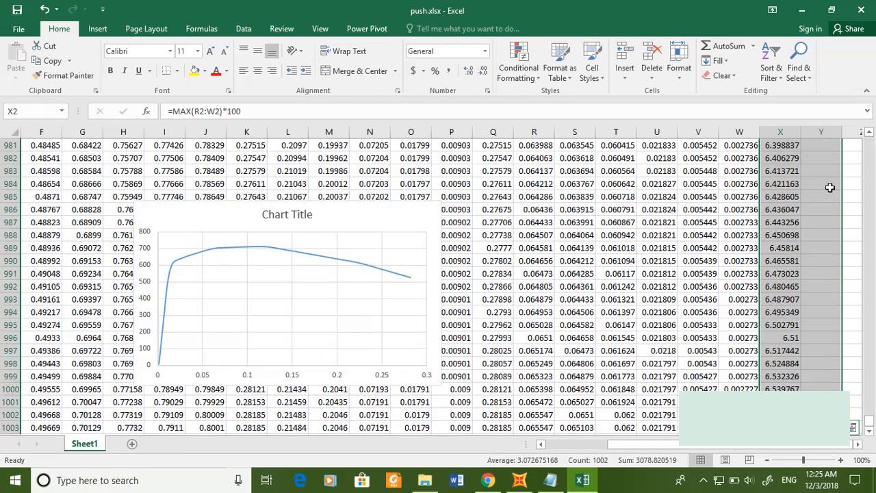
pyautogui.click(97, 28)
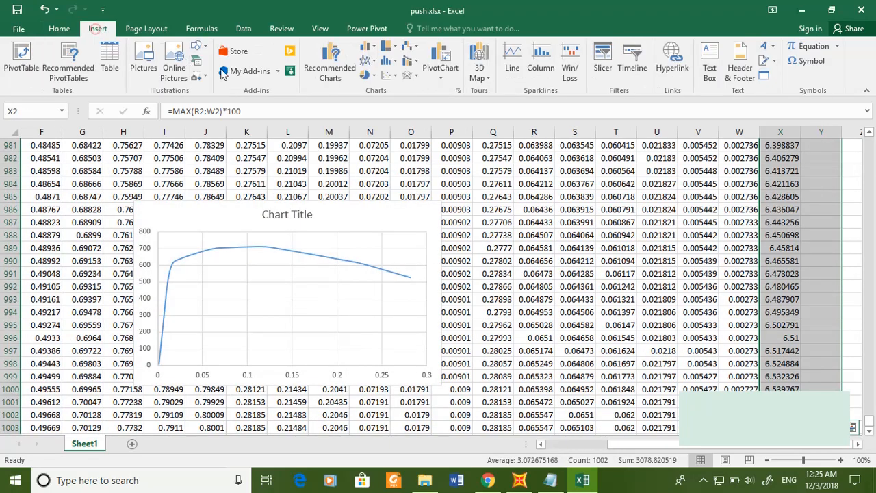
pyautogui.click(389, 76)
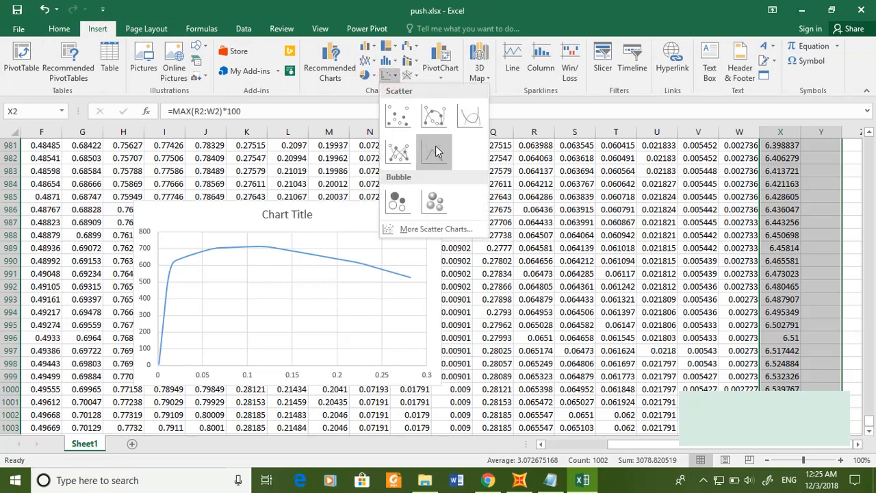
pyautogui.click(465, 122)
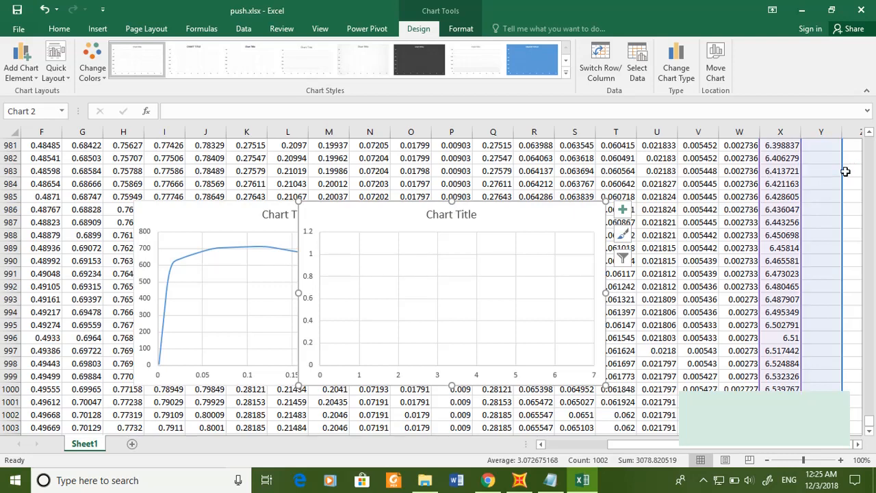
pyautogui.moveTo(386, 212); pyautogui.dragTo(484, 195)
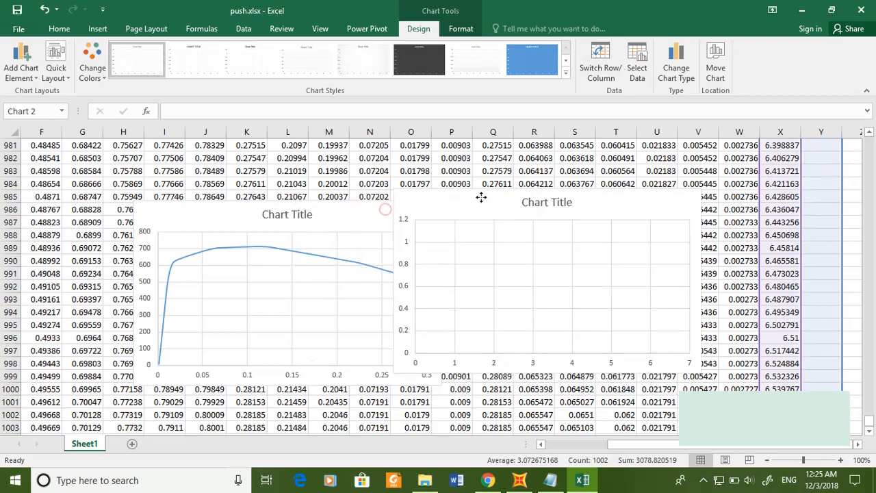
pyautogui.click(448, 309)
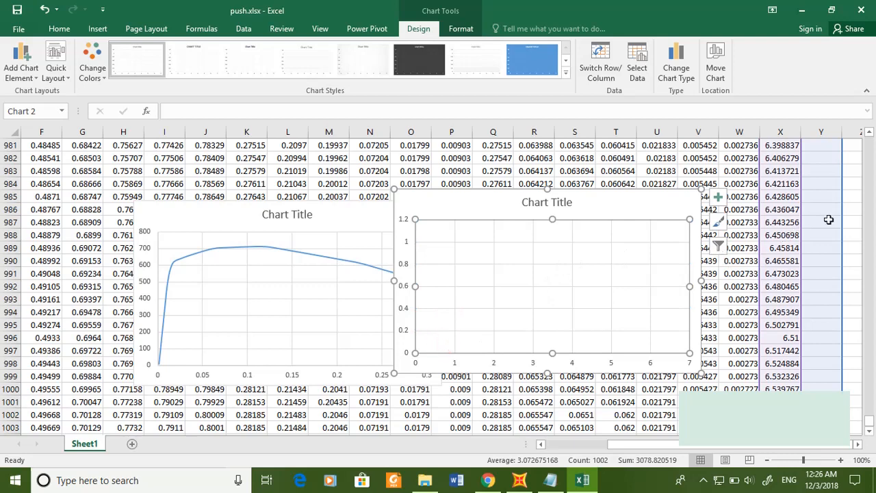
pyautogui.moveTo(568, 267); pyautogui.dragTo(504, 360)
pyautogui.click(443, 208)
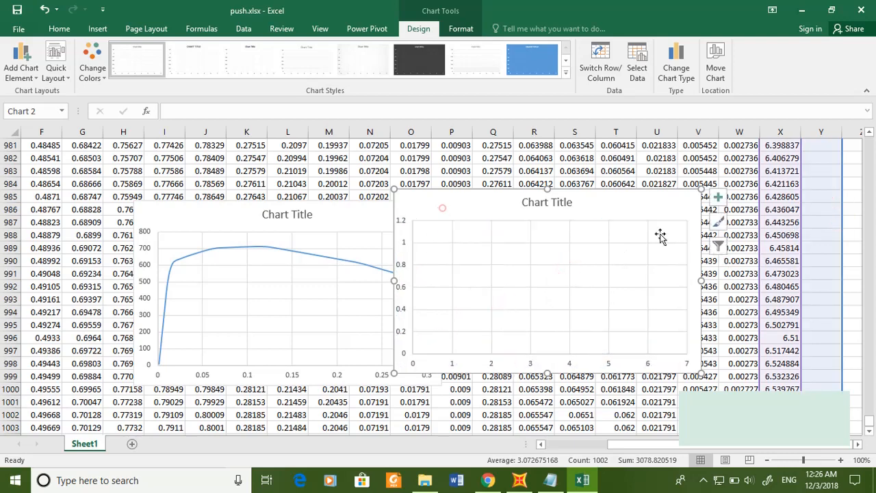
pyautogui.click(768, 219)
pyautogui.click(482, 207)
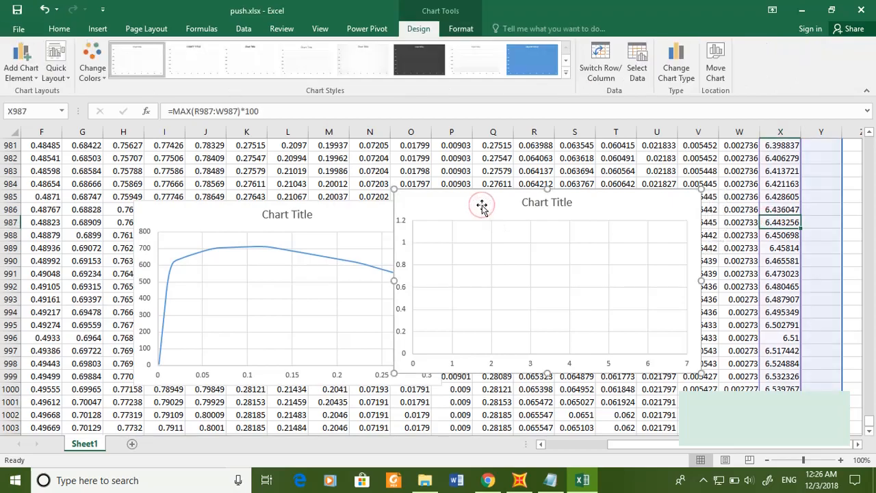
pyautogui.press('Delete')
# Insert a scatter chart with smooth lines from the base shear columns C and D, from row 2 to the last step
pyautogui.click(737, 169)
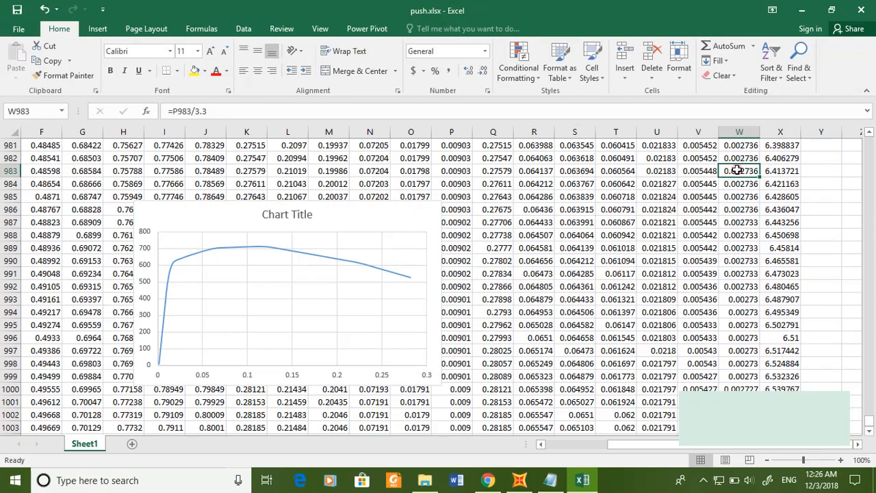
pyautogui.hotkey('ctrl', 'Up')
pyautogui.press('Left')
pyautogui.press('Left')
pyautogui.press('Left')
pyautogui.press('Left')
pyautogui.press('Left')
pyautogui.press('Left')
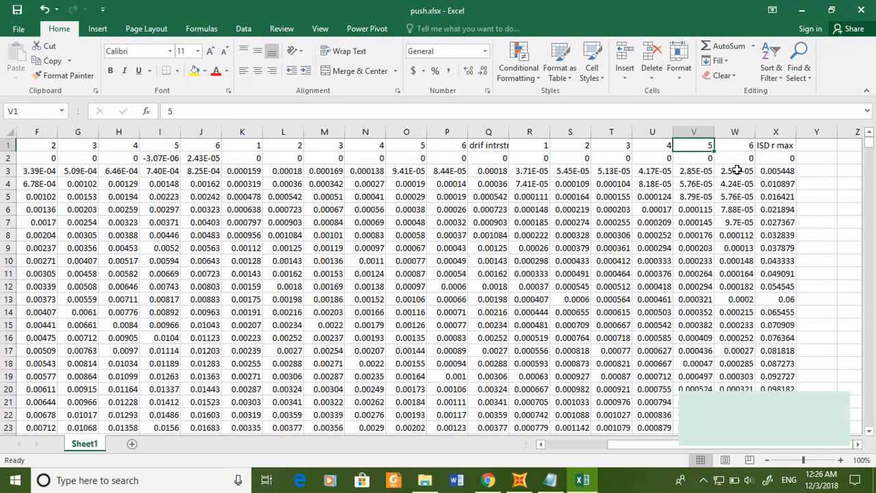
pyautogui.press('Left')
pyautogui.press('Left')
pyautogui.press('Left')
pyautogui.press('Left')
pyautogui.press('Left')
pyautogui.press('Left')
pyautogui.press('Left')
pyautogui.press('Left')
pyautogui.press('Left')
pyautogui.press('Left')
pyautogui.press('Left')
pyautogui.press('Left')
pyautogui.press('Left')
pyautogui.press('Left')
pyautogui.press('Left')
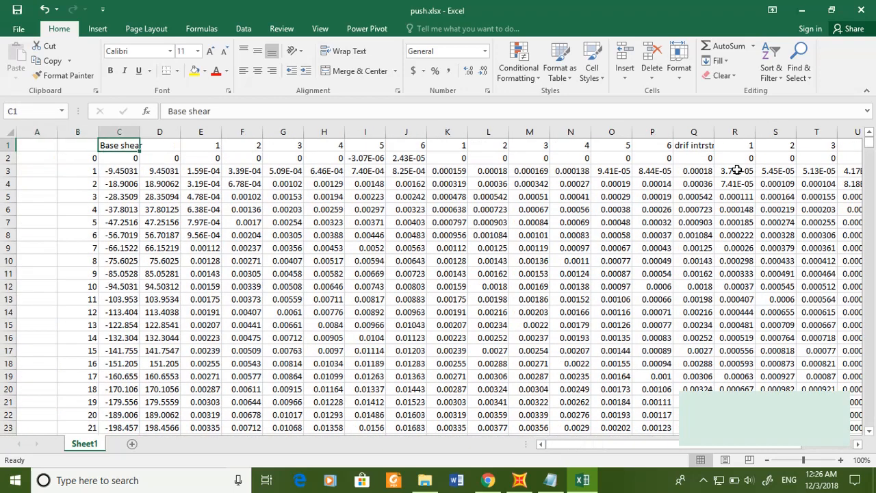
pyautogui.press('Right')
pyautogui.press('Down')
pyautogui.hotkey('shift', 'Right')
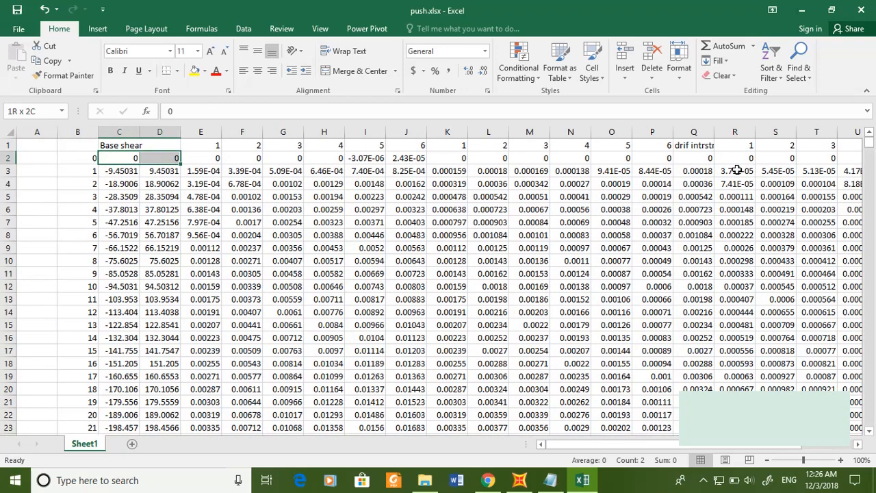
pyautogui.hotkey('ctrl', 'shift', 'Down')
pyautogui.click(97, 29)
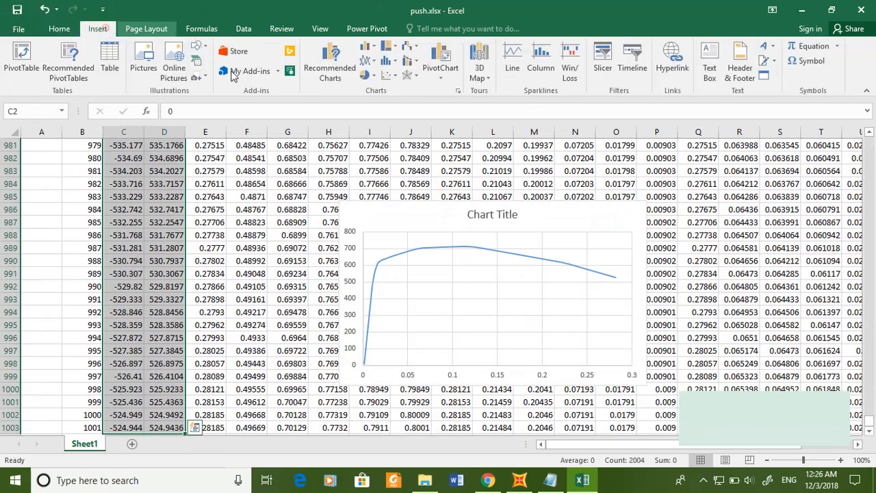
pyautogui.click(390, 74)
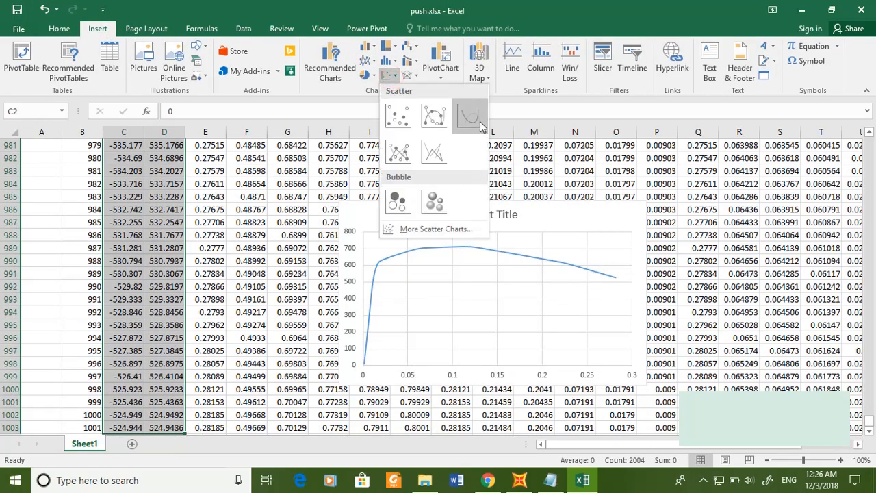
pyautogui.click(470, 118)
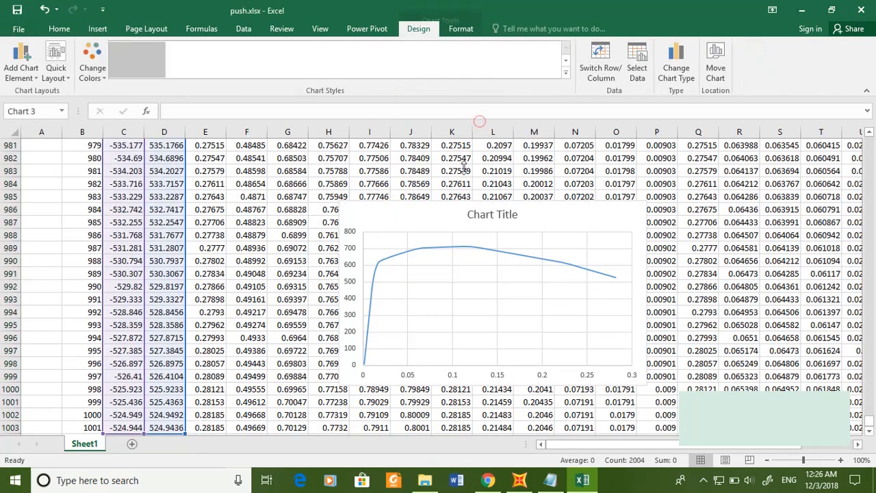
# Move the base shear block in columns C:D down one row and set the new chart's X values to X6:X1007
pyautogui.click(100, 241)
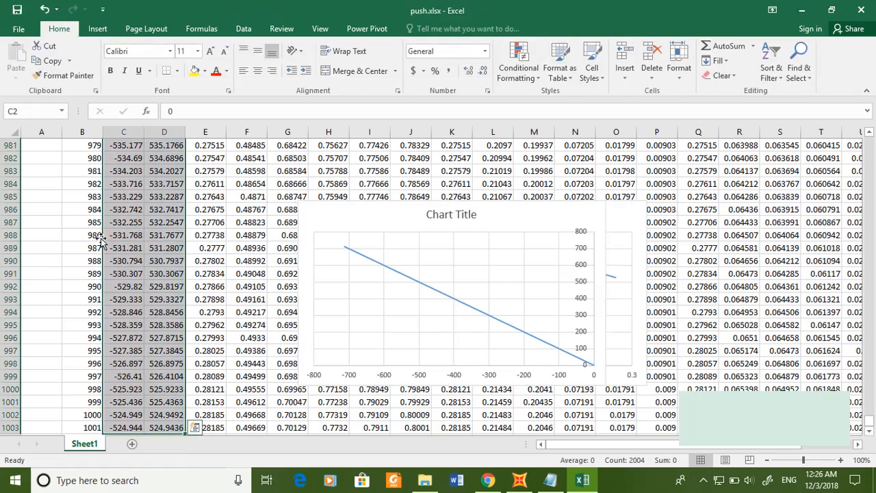
pyautogui.moveTo(101, 241); pyautogui.dragTo(101, 254)
pyautogui.click(382, 269)
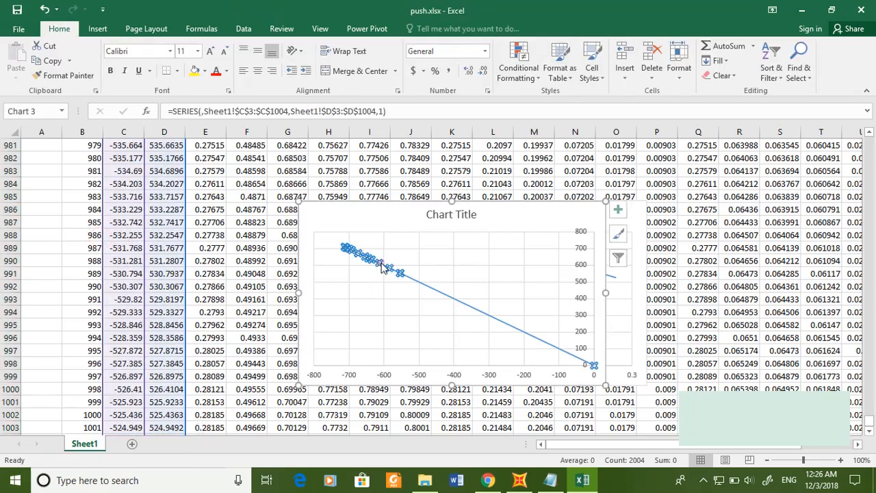
pyautogui.moveTo(163, 271); pyautogui.dragTo(319, 302)
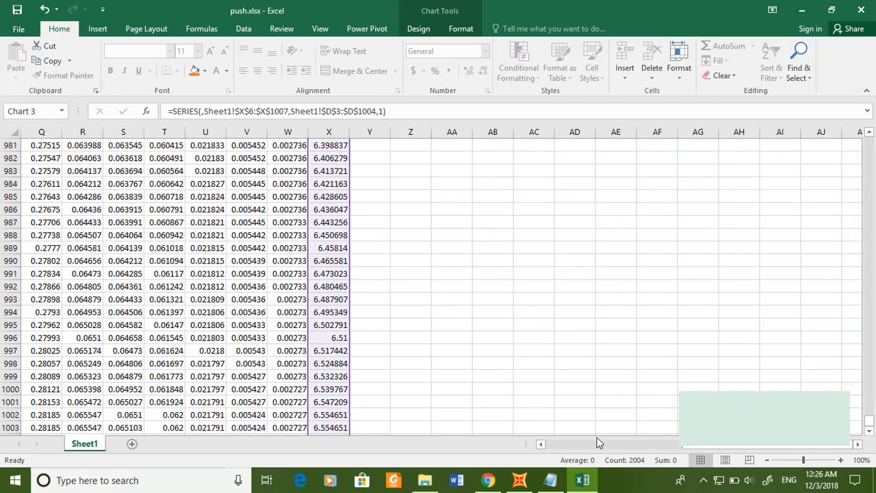
pyautogui.moveTo(728, 446); pyautogui.dragTo(440, 464)
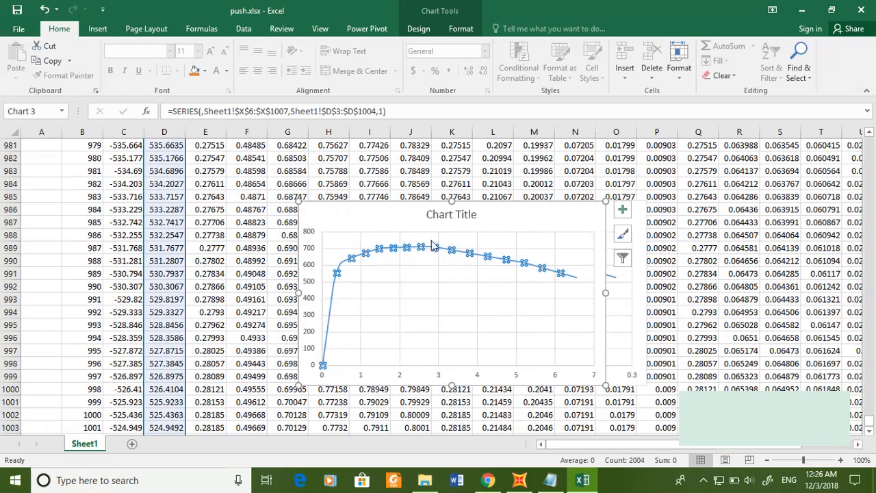
# Move the new chart beside the first one and select its series to check the source data
pyautogui.moveTo(433, 247); pyautogui.dragTo(192, 247)
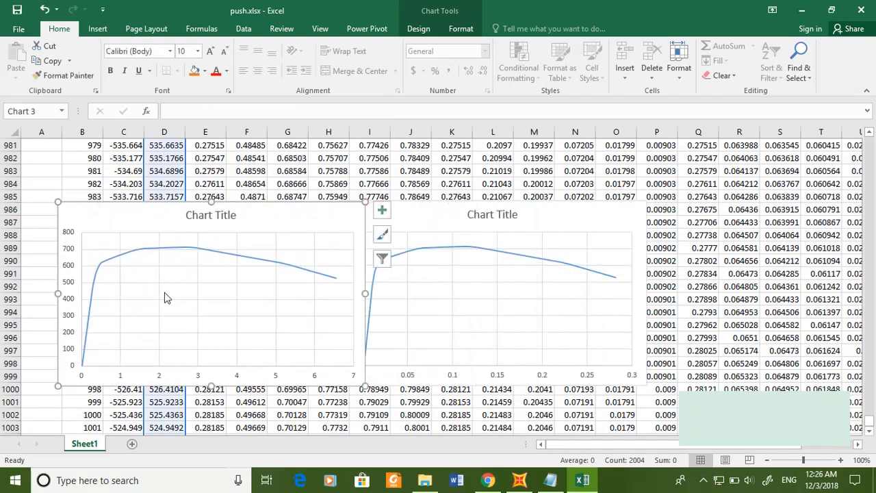
pyautogui.click(163, 254)
pyautogui.moveTo(624, 445); pyautogui.dragTo(522, 474)
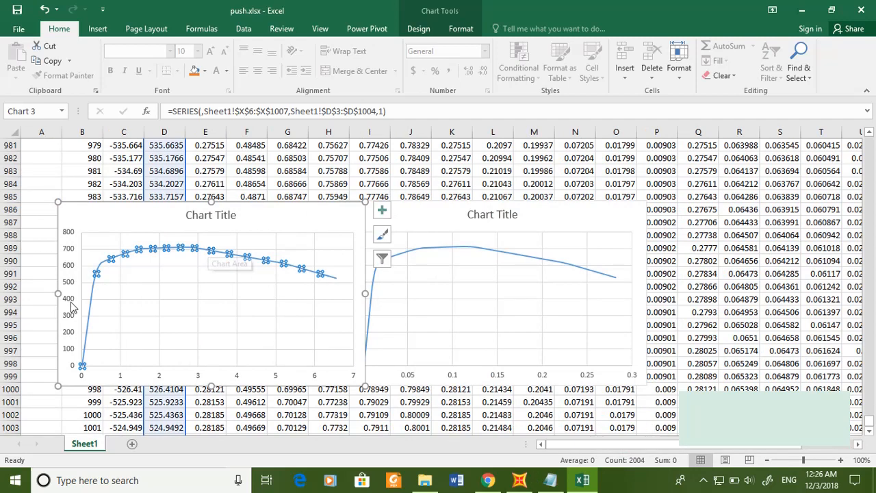
pyautogui.click(225, 338)
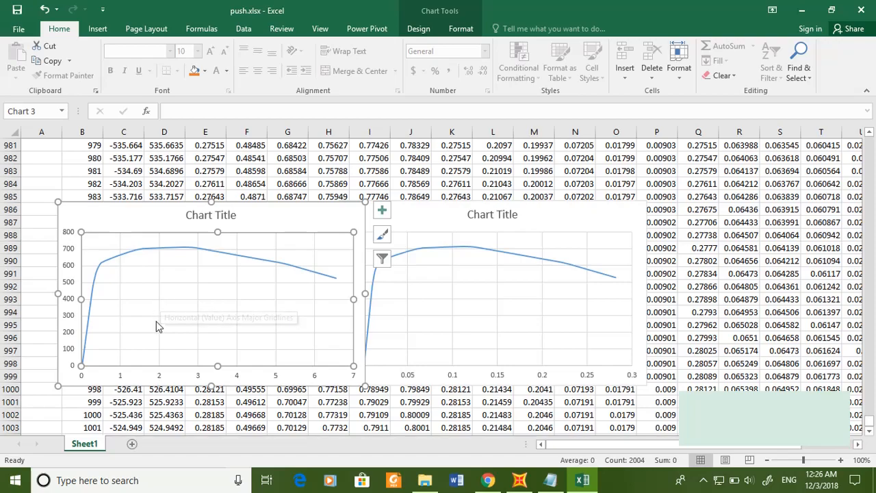
# Review the base shear and storey displacement data from the first row down, and switch to the SAP2000 model
pyautogui.scroll(1, 156, 321)
pyautogui.scroll(11, 156, 322)
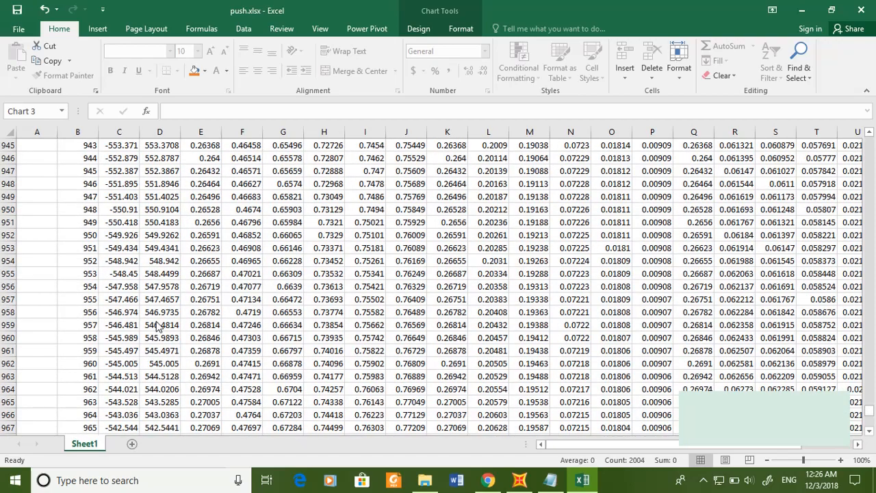
pyautogui.scroll(15, 157, 321)
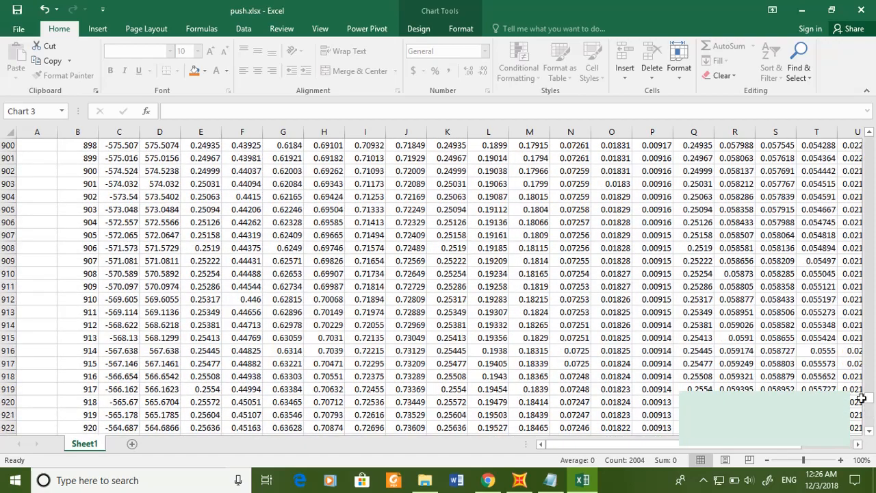
pyautogui.moveTo(869, 397); pyautogui.dragTo(869, 140)
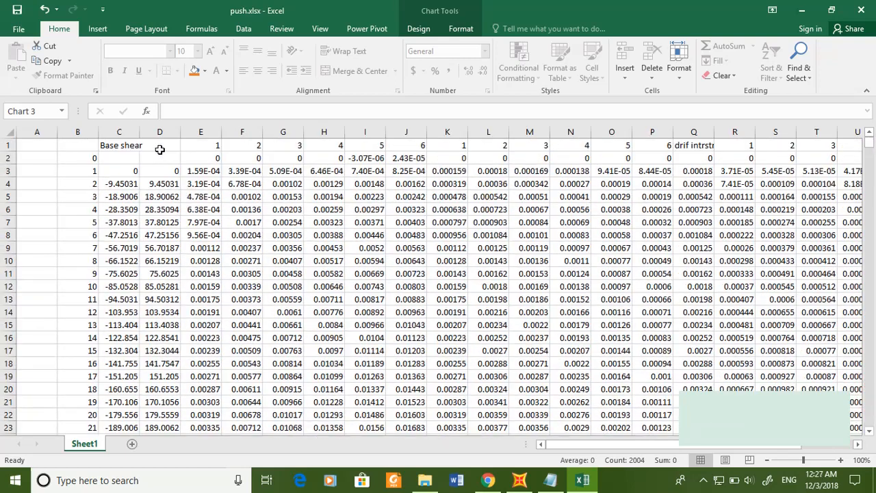
pyautogui.moveTo(159, 149); pyautogui.dragTo(460, 145)
pyautogui.moveTo(94, 145); pyautogui.dragTo(291, 145)
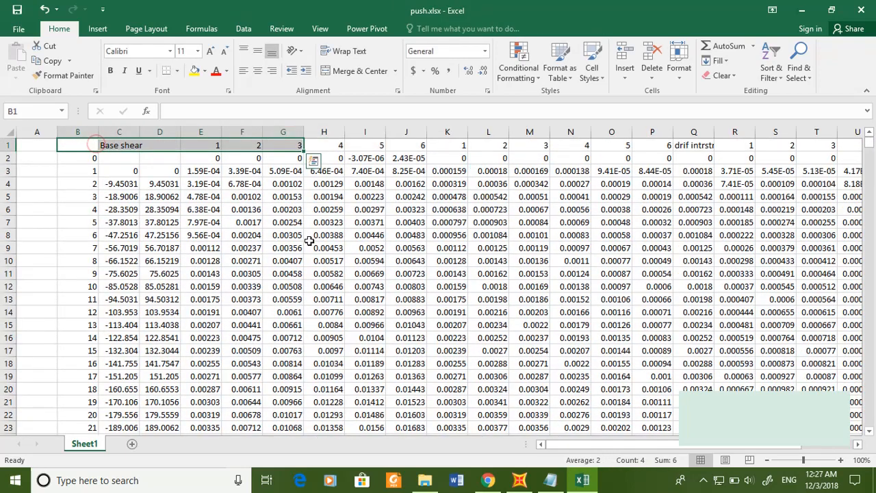
pyautogui.click(309, 242)
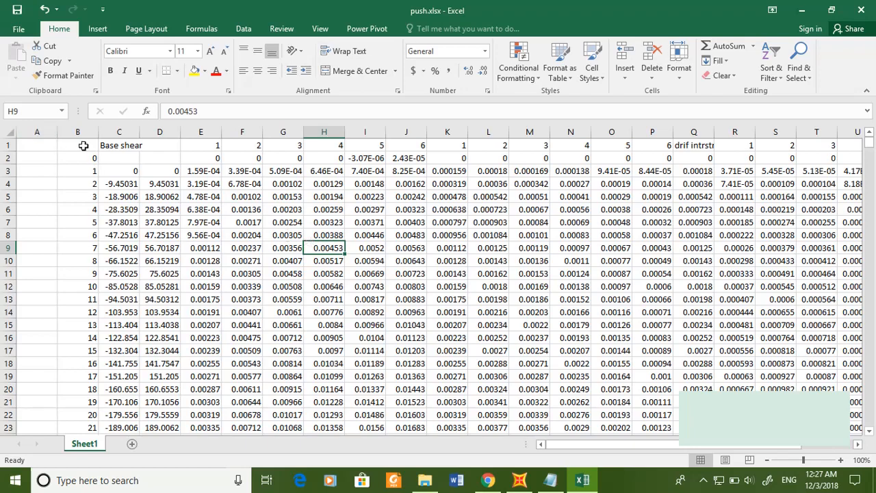
pyautogui.moveTo(83, 146); pyautogui.dragTo(614, 324)
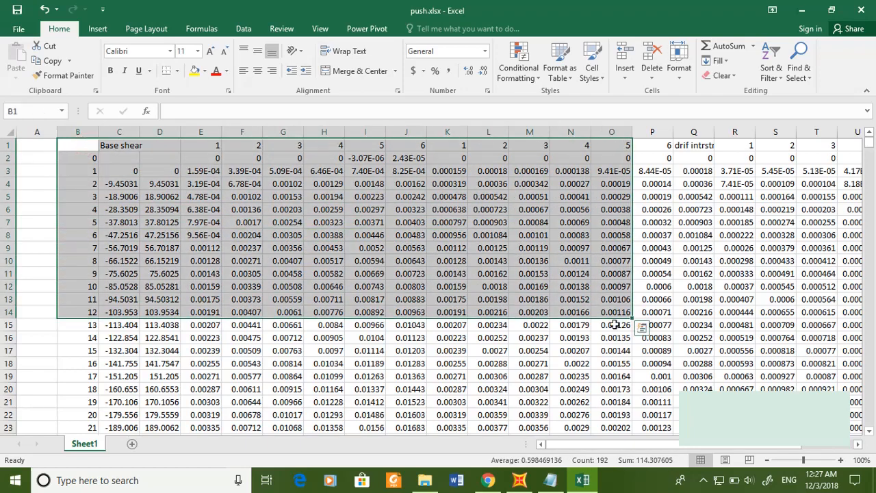
pyautogui.click(529, 376)
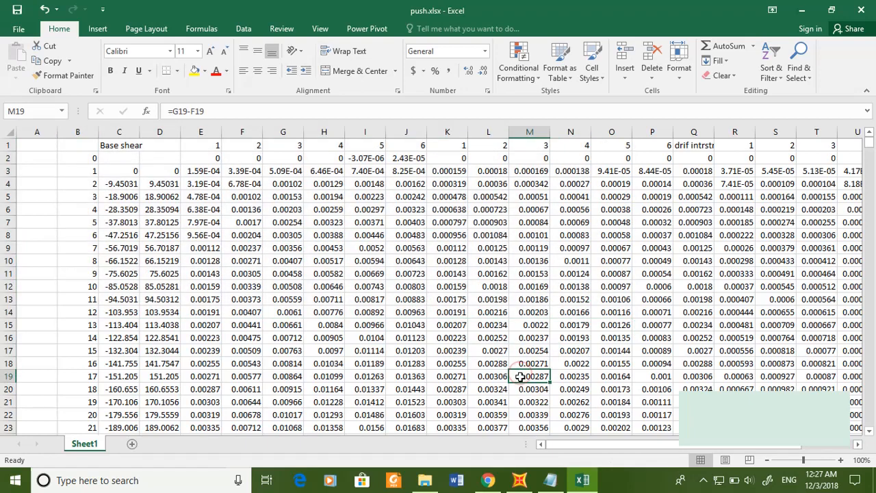
pyautogui.click(802, 9)
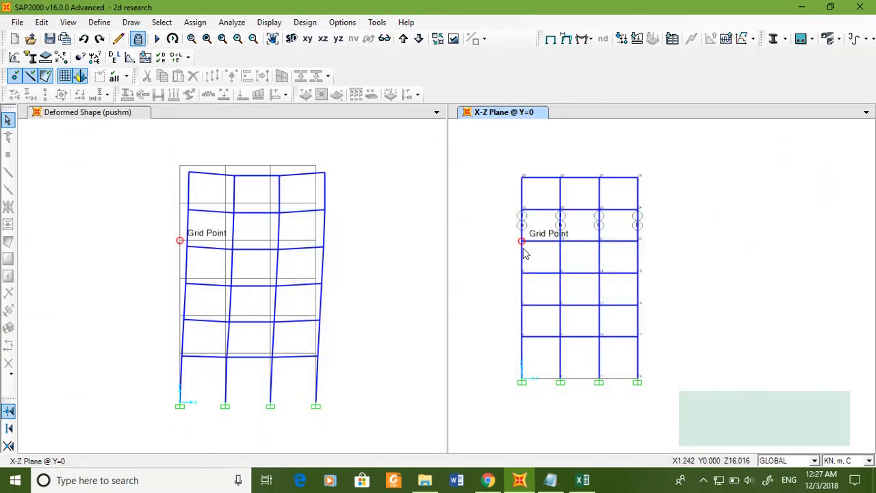